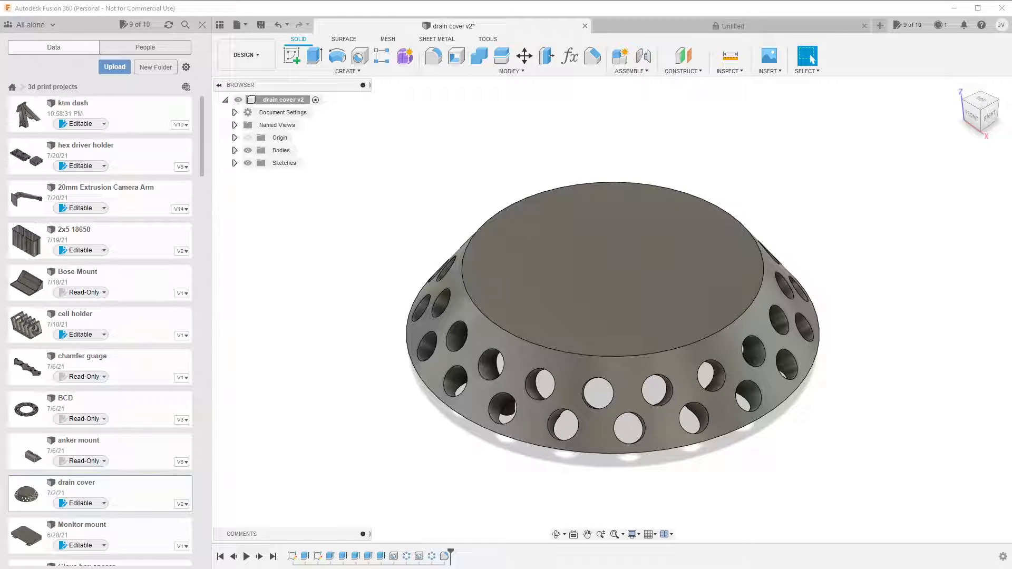
Switch to the drain plate photo in GIMP, draw a double-headed red arrow across its outer diameter and handwrite 115.73 beside it.
key("alt+Tab")
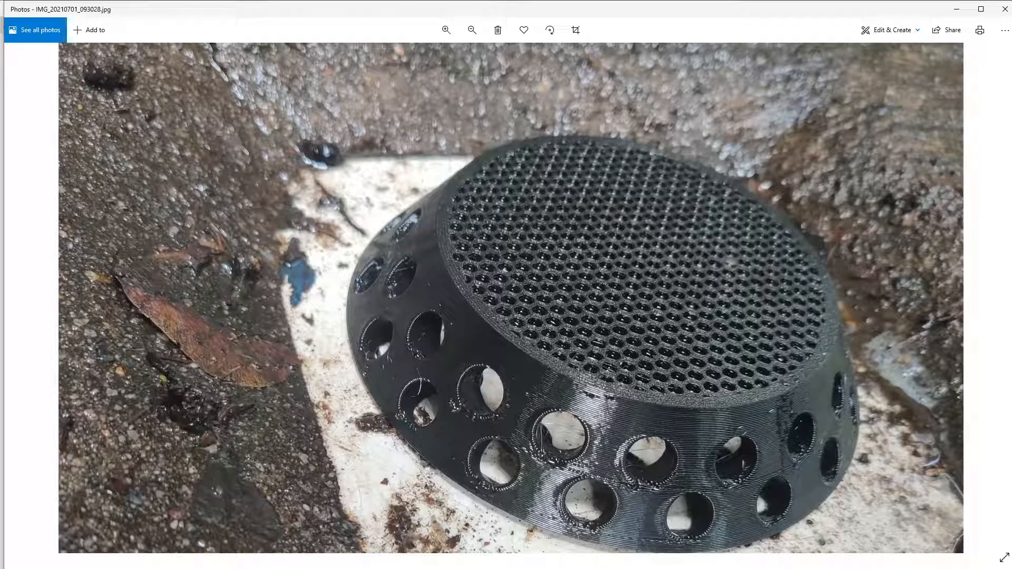
key("alt+Tab")
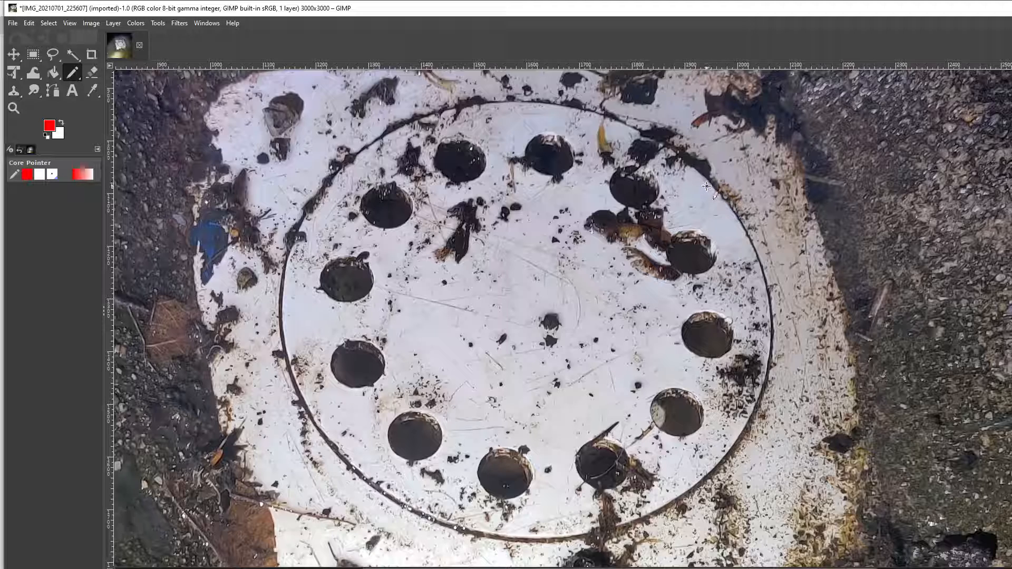
mouse_move(709, 184)
left_mouse_down()
mouse_move(544, 280)
mouse_move(331, 443)
mouse_move(360, 442)
left_mouse_up()
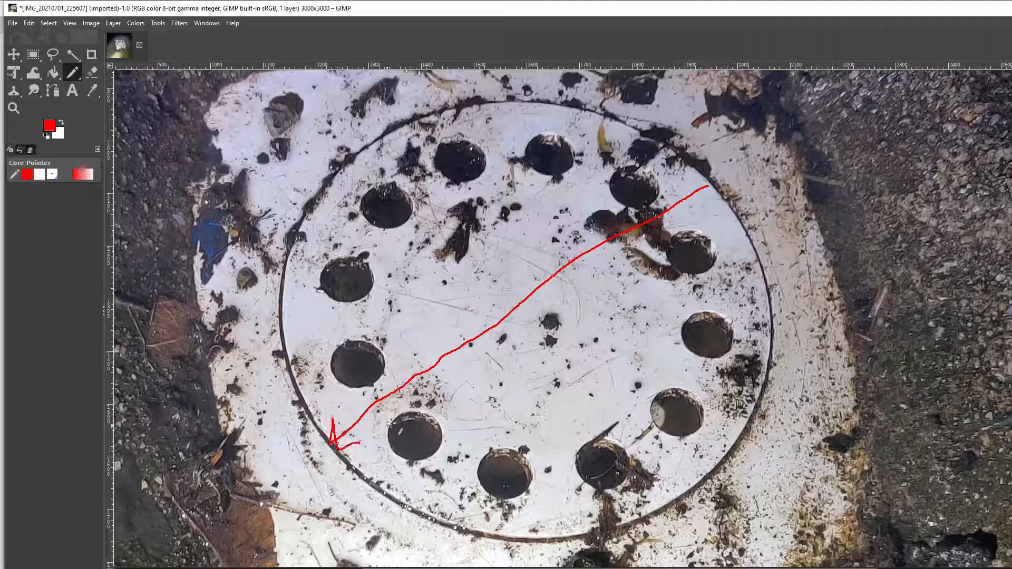
mouse_move(695, 182)
left_mouse_down()
mouse_move(720, 190)
mouse_move(710, 201)
left_mouse_up()
left_click_drag(507, 341, 507, 353)
left_click_drag(546, 316, 538, 350)
mouse_move(563, 316)
left_mouse_down()
mouse_move(567, 352)
mouse_move(580, 314)
mouse_move(649, 333)
left_mouse_up()
left_click(594, 338)
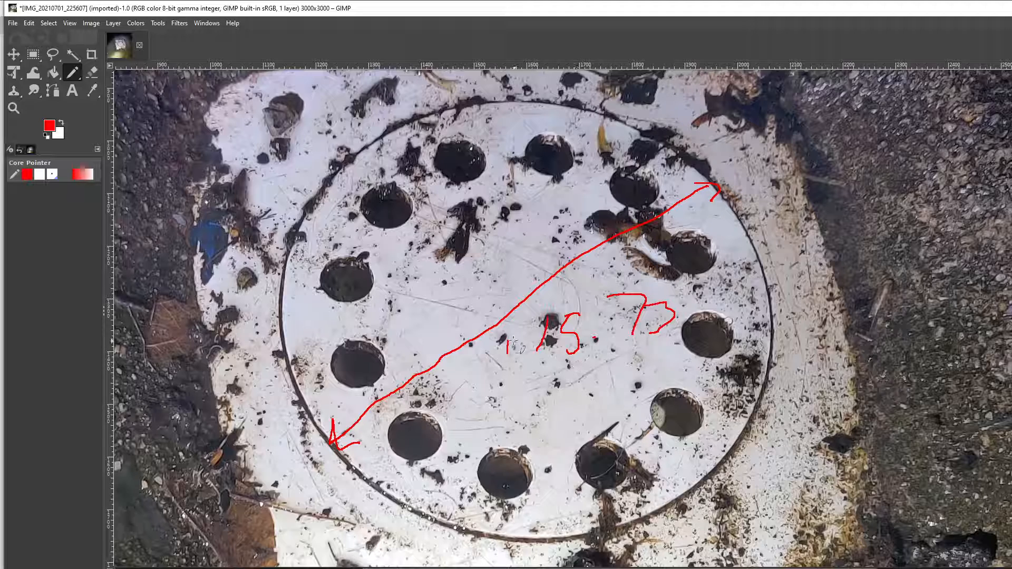
left_click_drag(516, 324, 509, 368)
Draw a double-headed arrow across one drain hole and handwrite its diameter, 12.55, next to it.
mouse_move(332, 375)
left_mouse_down()
mouse_move(385, 356)
mouse_move(351, 383)
left_mouse_up()
left_click_drag(396, 339, 406, 365)
mouse_move(411, 341)
left_mouse_down()
mouse_move(421, 337)
mouse_move(430, 361)
left_mouse_up()
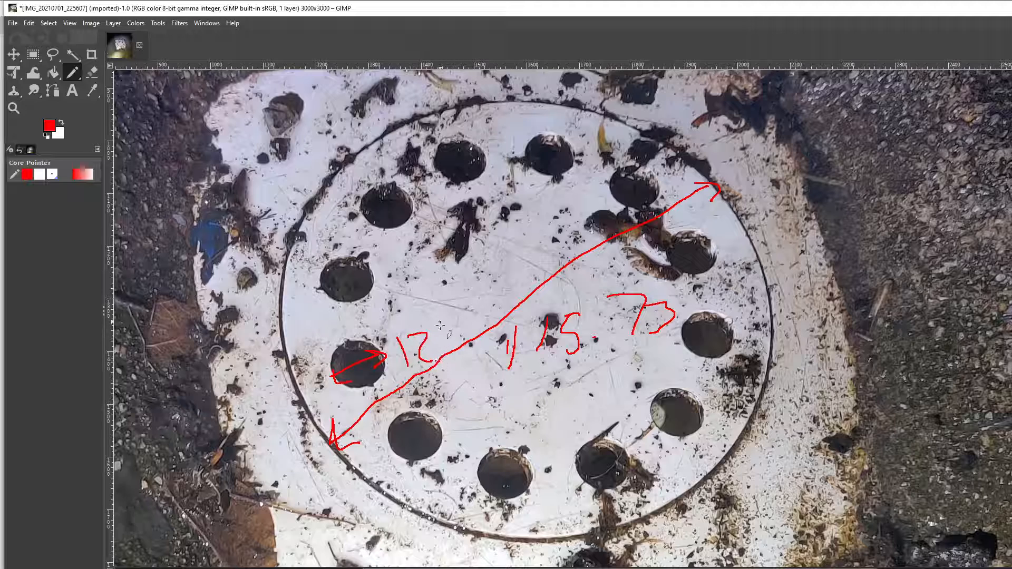
mouse_move(444, 323)
left_mouse_down()
mouse_move(447, 359)
mouse_move(454, 319)
left_mouse_up()
mouse_move(457, 320)
left_mouse_down()
mouse_move(477, 322)
mouse_move(472, 345)
mouse_move(466, 316)
mouse_move(466, 342)
mouse_move(476, 310)
mouse_move(488, 306)
left_mouse_up()
Draw a double-headed arrow between the inner edges of two opposite drain holes and handwrite 74 mm above it.
mouse_move(372, 286)
left_mouse_down()
mouse_move(682, 326)
mouse_move(676, 318)
mouse_move(658, 338)
left_mouse_up()
mouse_move(385, 281)
left_mouse_down()
mouse_move(368, 289)
mouse_move(390, 302)
left_mouse_up()
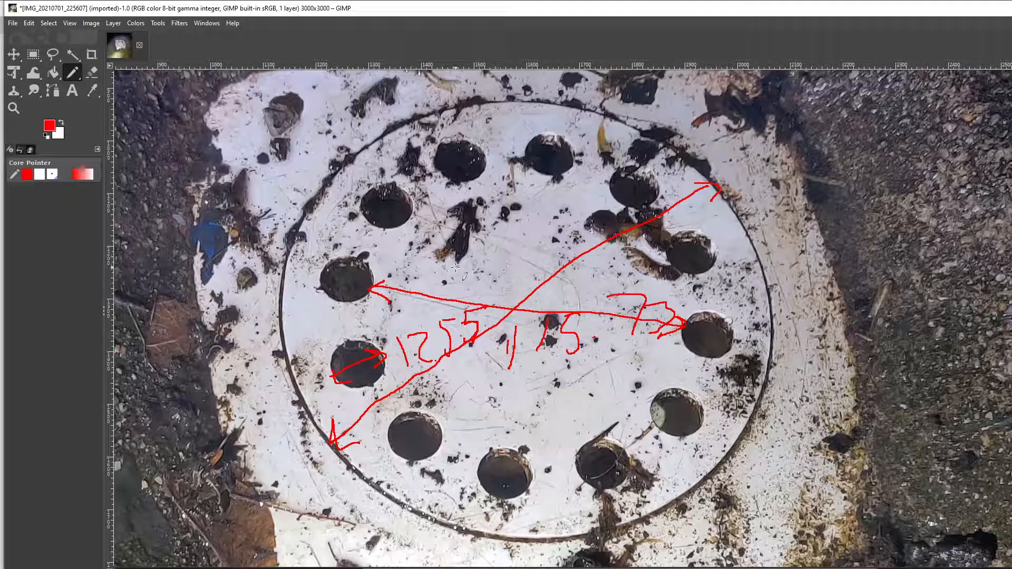
mouse_move(410, 264)
left_mouse_down()
mouse_move(442, 269)
mouse_move(417, 300)
mouse_move(440, 284)
mouse_move(472, 281)
mouse_move(470, 296)
mouse_move(532, 293)
left_mouse_up()
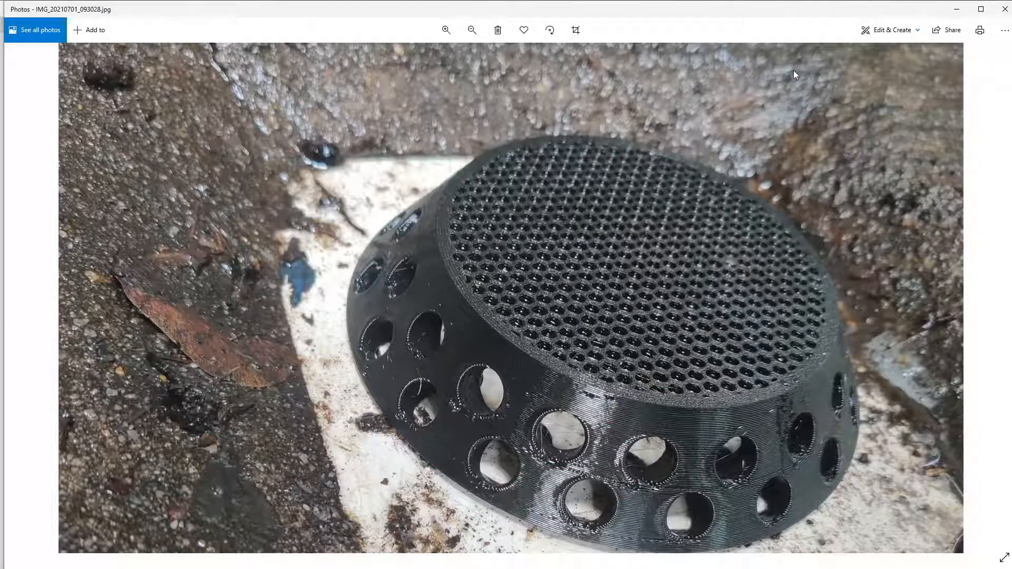
Return to Fusion 360, open the empty Untitled design and start a sketch on the horizontal XY plane.
left_click(957, 9)
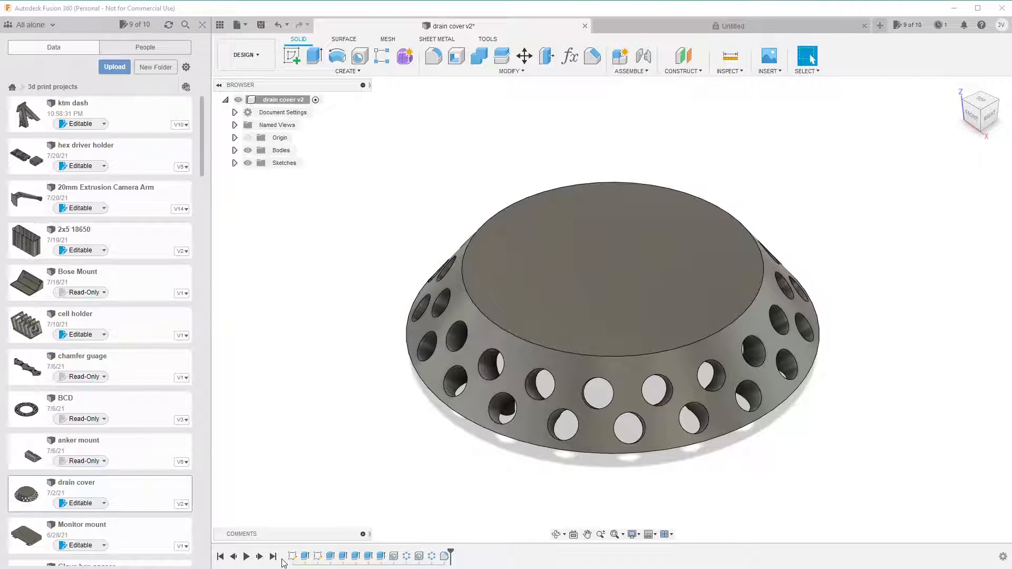
left_click(754, 30)
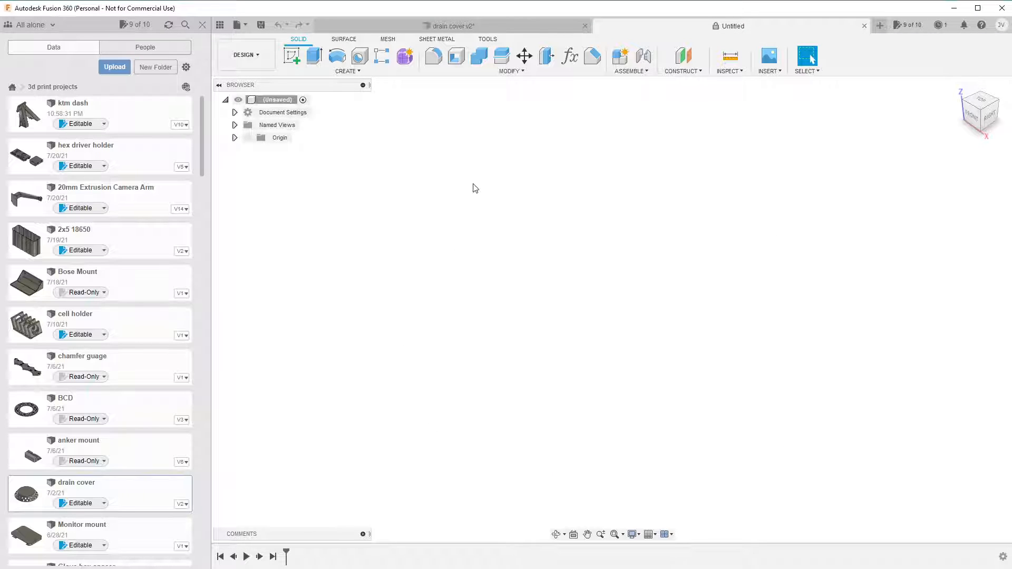
left_click(291, 55)
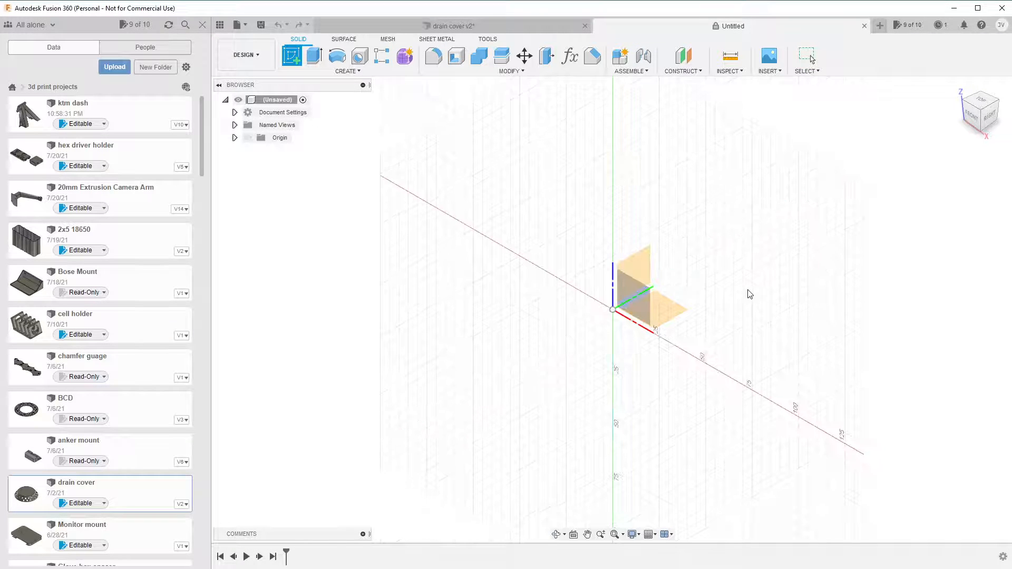
left_click(669, 318)
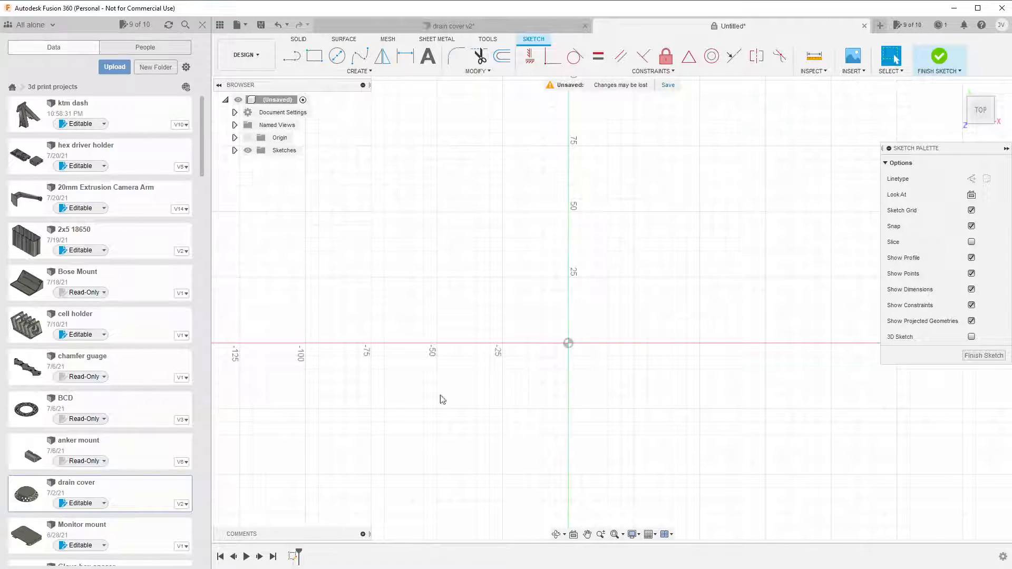
Sketch a centre-diameter circle of 115.73 mm at the origin for the drain plate's outer edge.
left_click(337, 56)
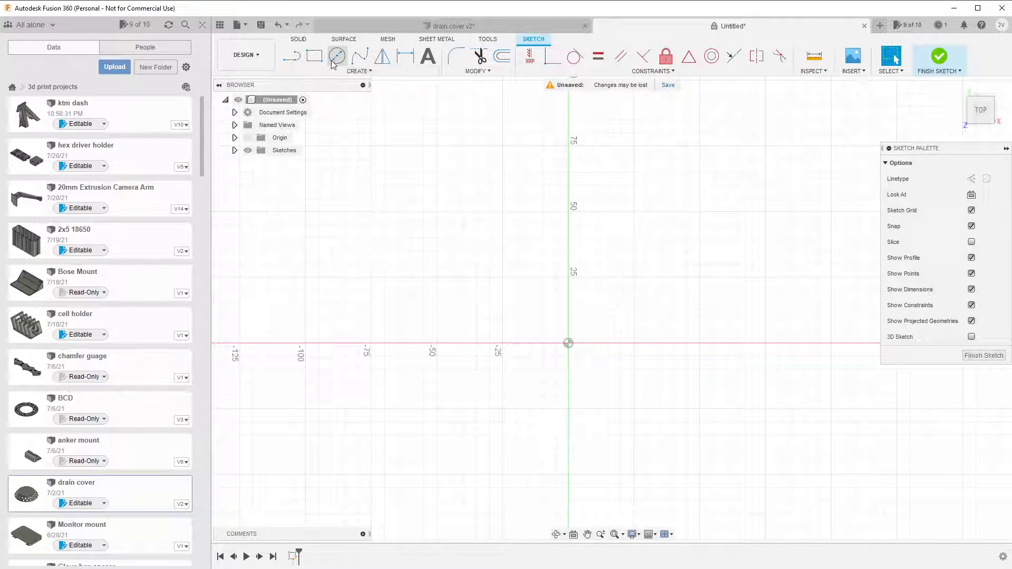
left_click(568, 347)
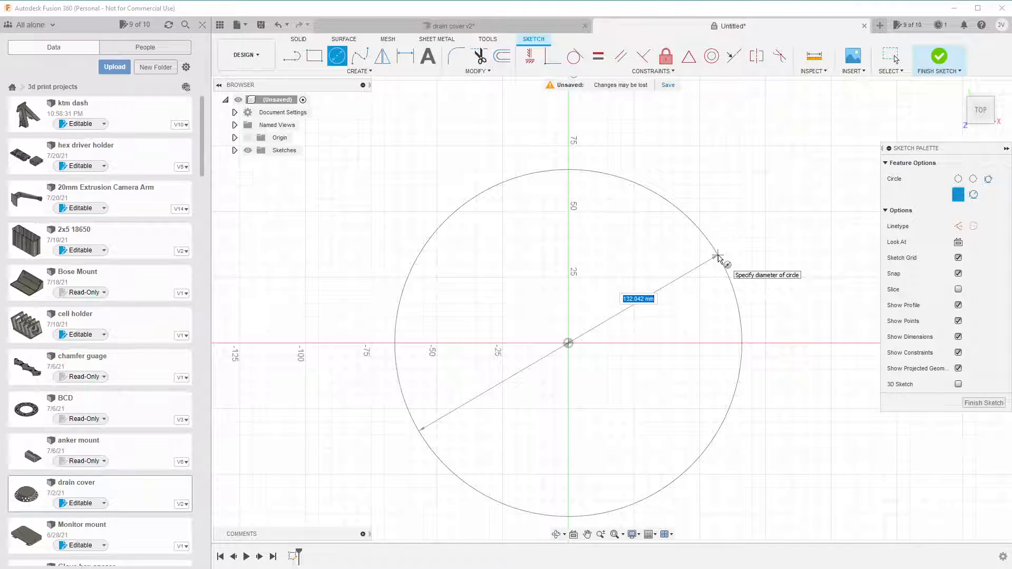
type("115.")
key("Tab")
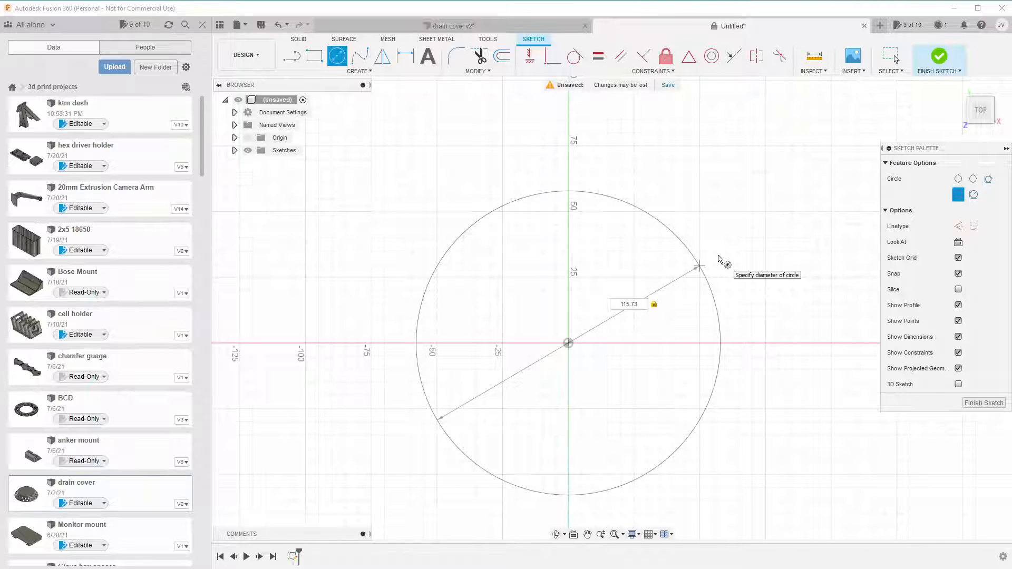
key("Return")
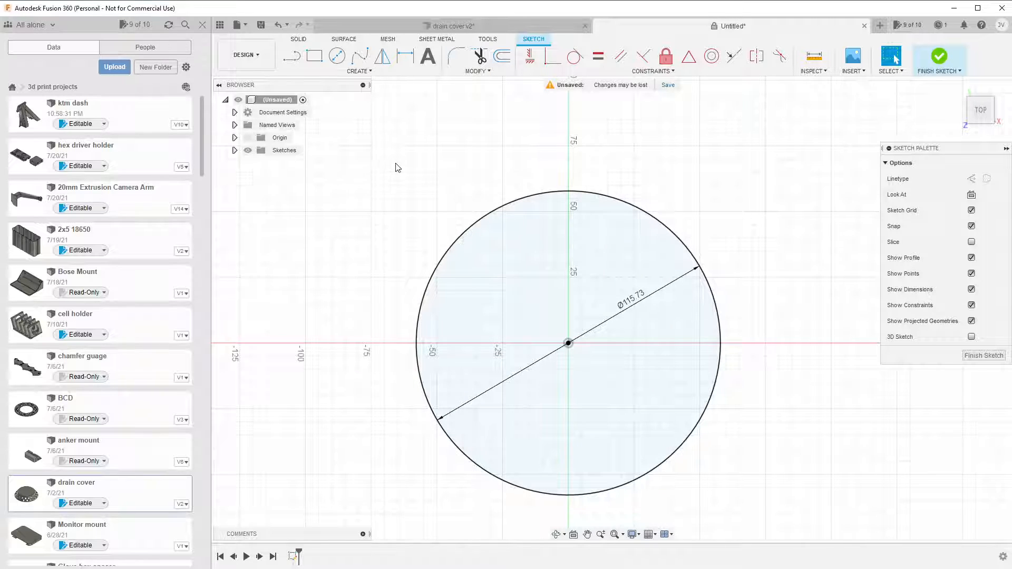
Sketch a concentric 74 mm circle at the origin, checking the value against the annotated GIMP photo.
left_click(339, 62)
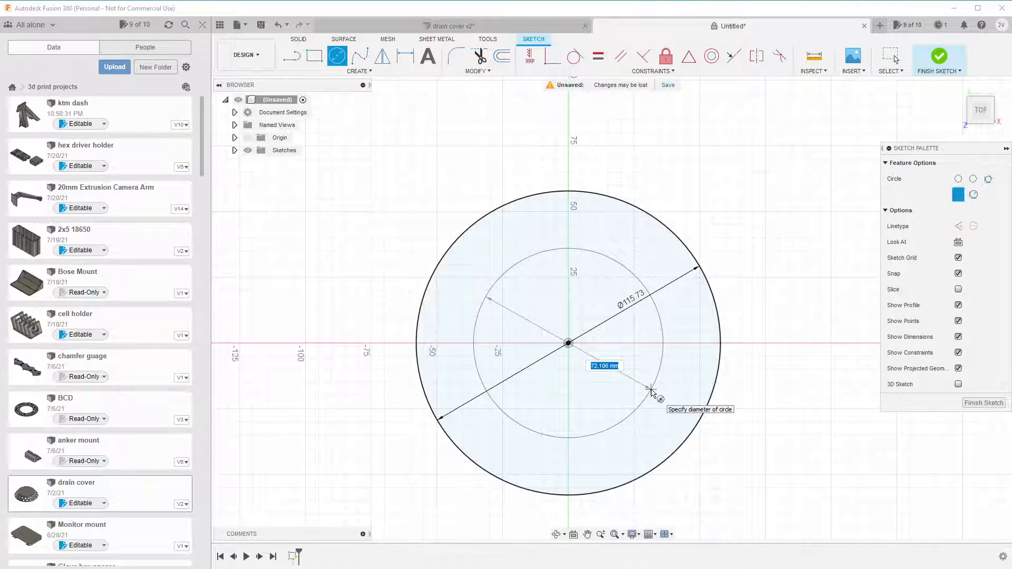
key("alt+Tab")
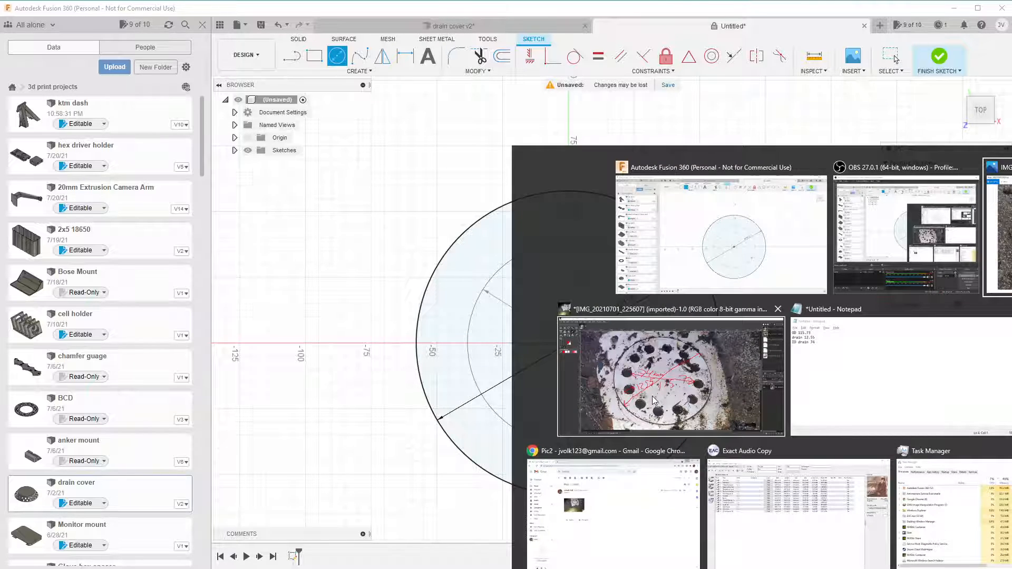
left_click(653, 400)
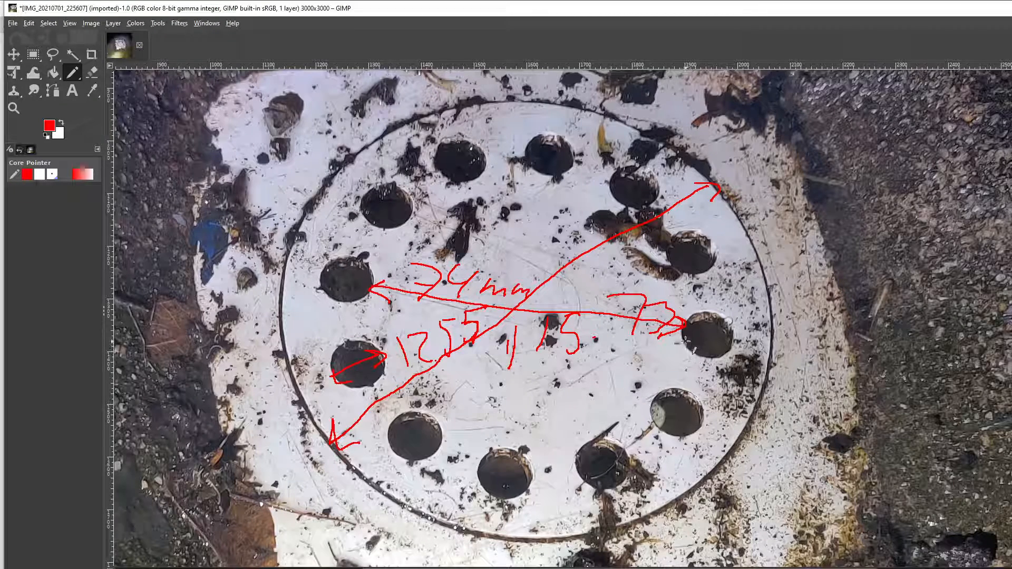
key("alt+Tab")
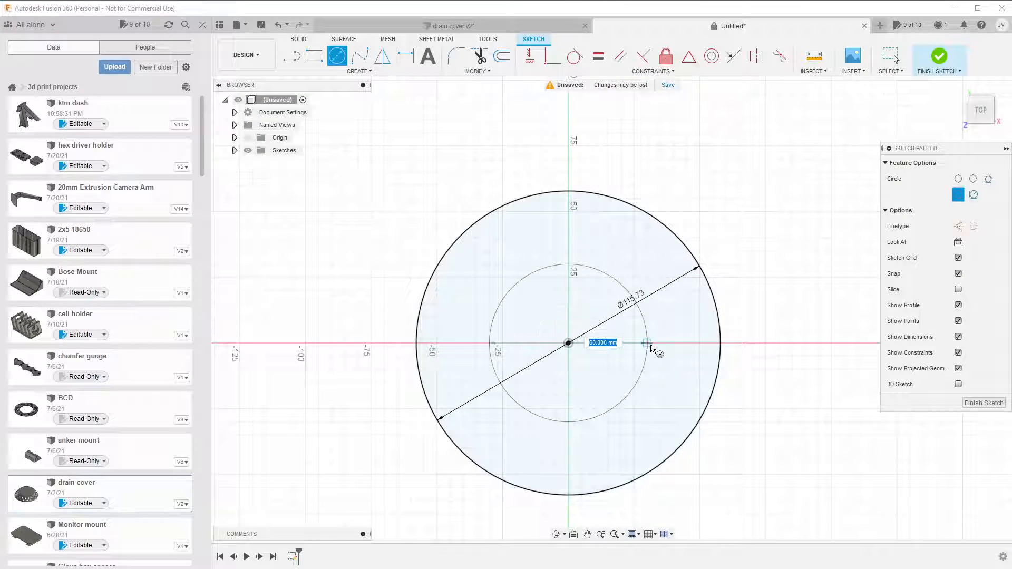
type("74")
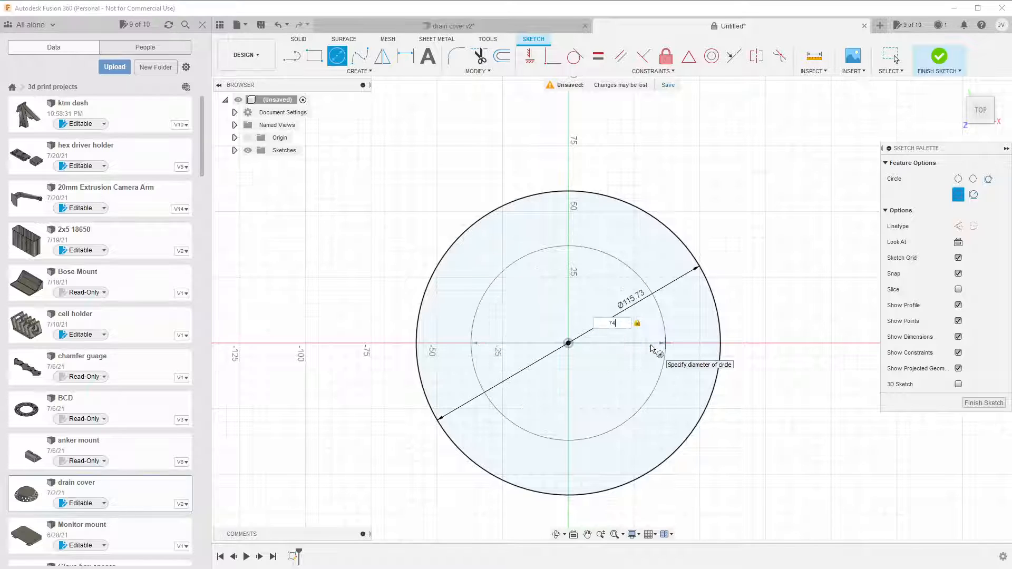
key("Return")
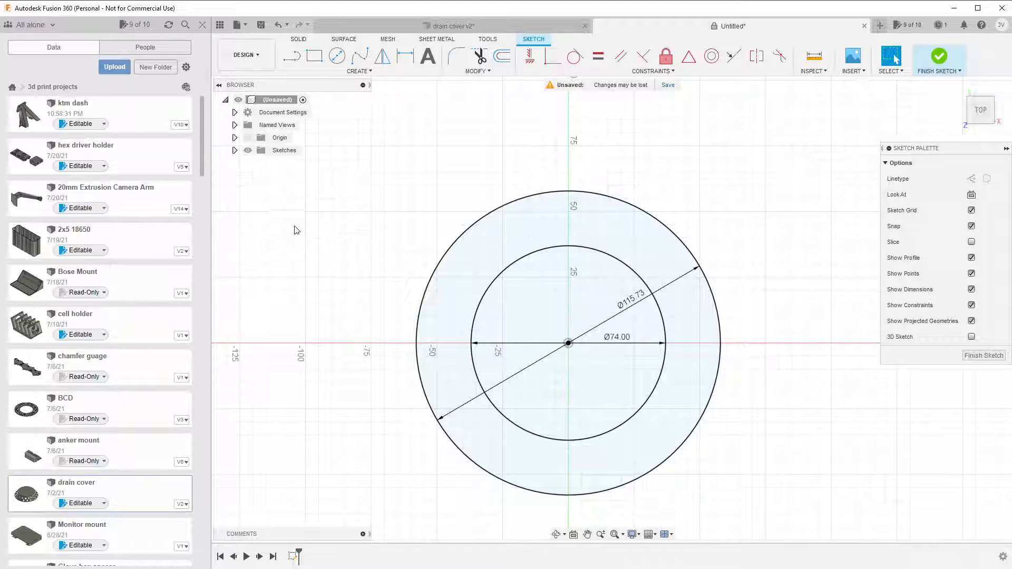
Sketch a small circle about 7.6 mm in diameter between the two concentric circles, close to the vertical axis.
left_click(337, 56)
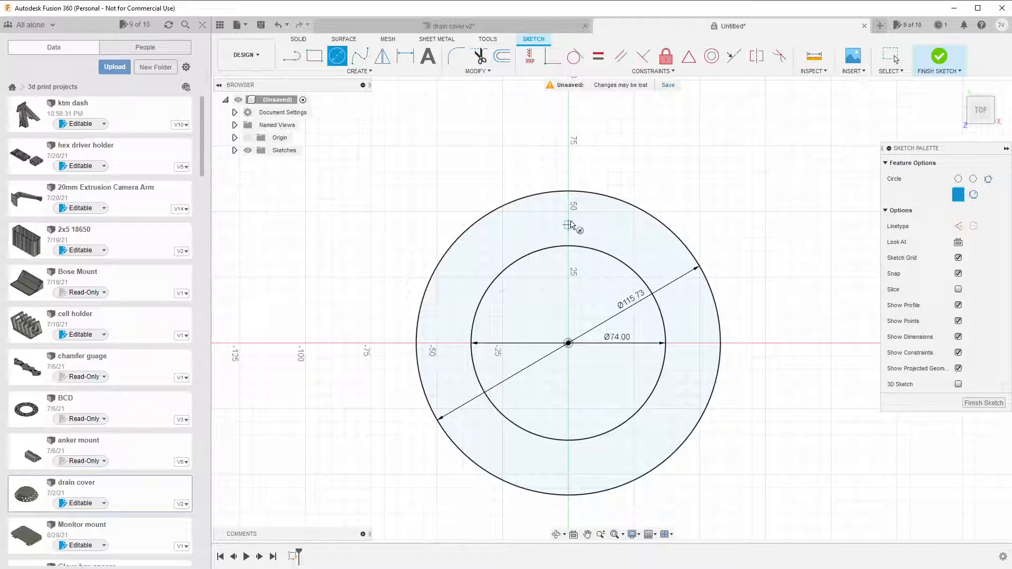
left_click(586, 217)
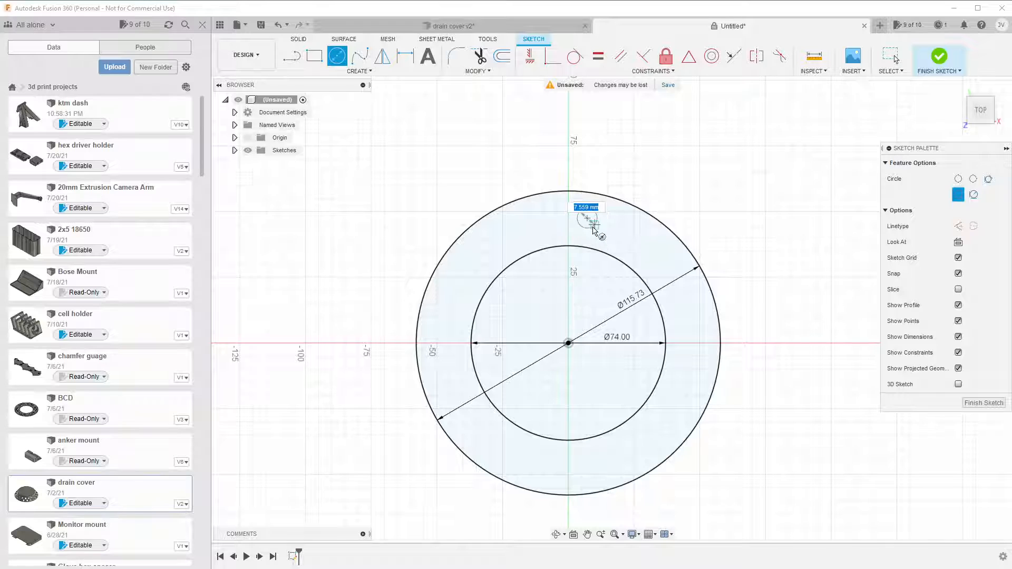
left_click(593, 230)
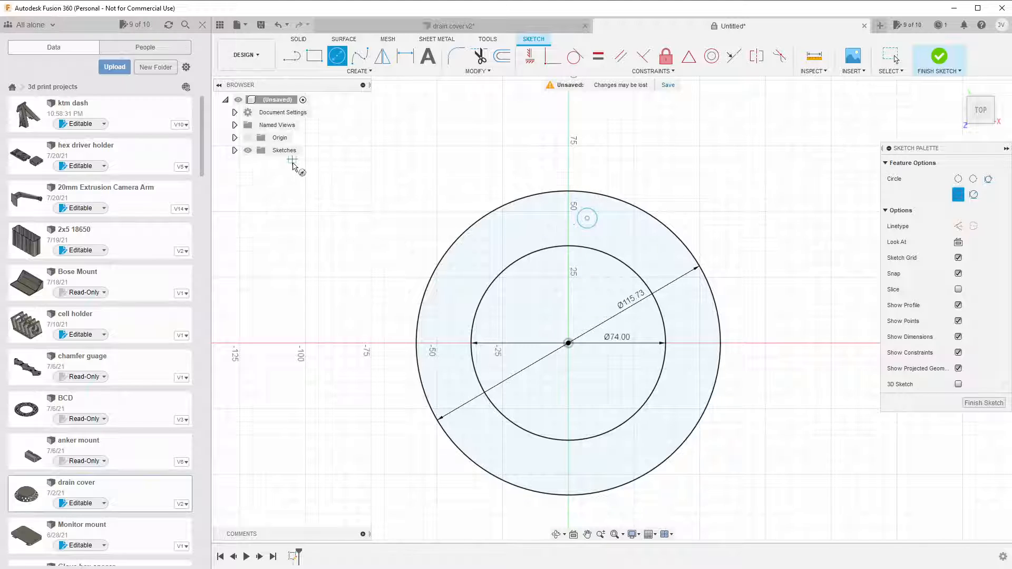
Dimension the small circle's diameter to 12.55 mm.
left_click(405, 56)
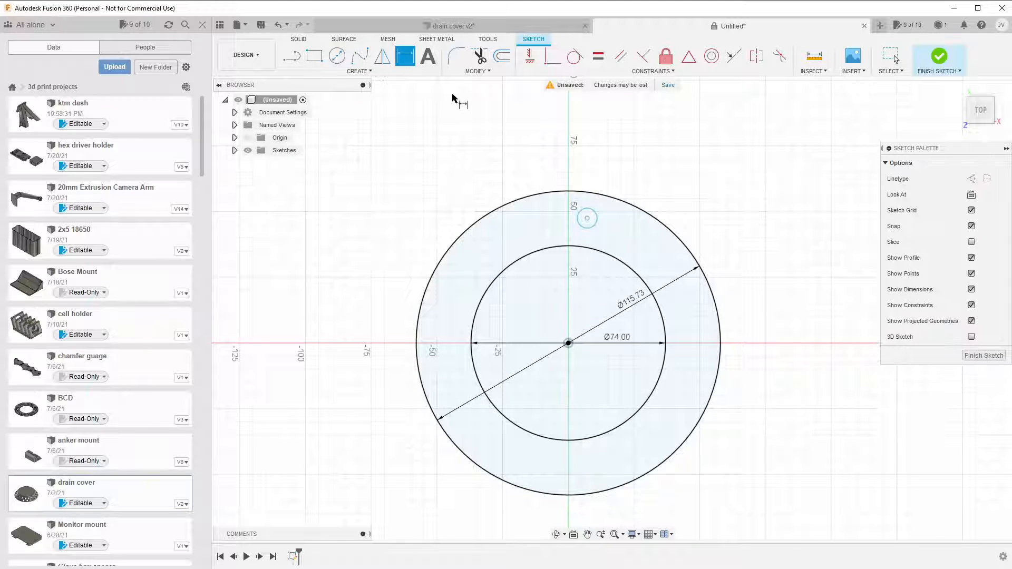
left_click(589, 229)
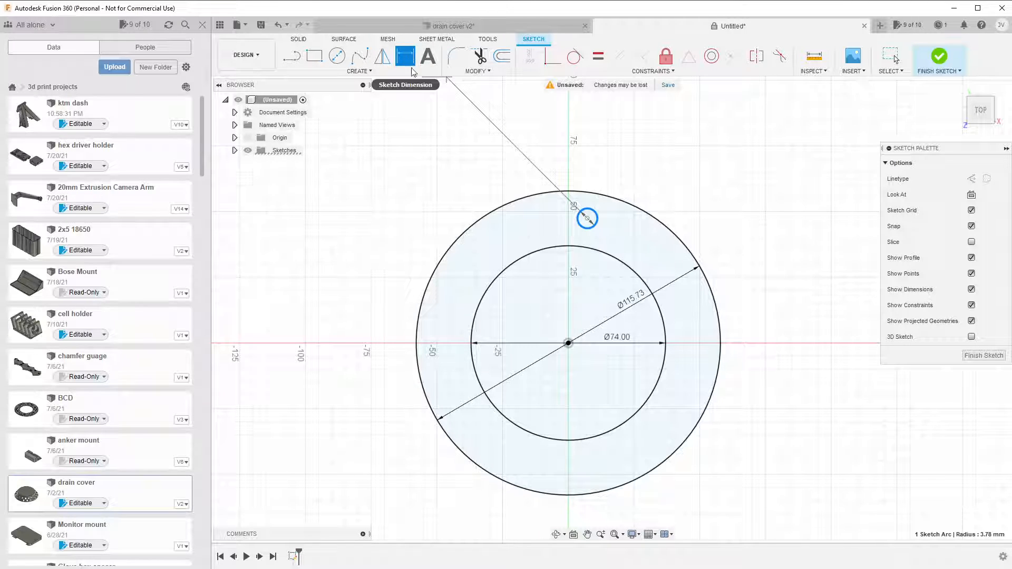
left_click(585, 220)
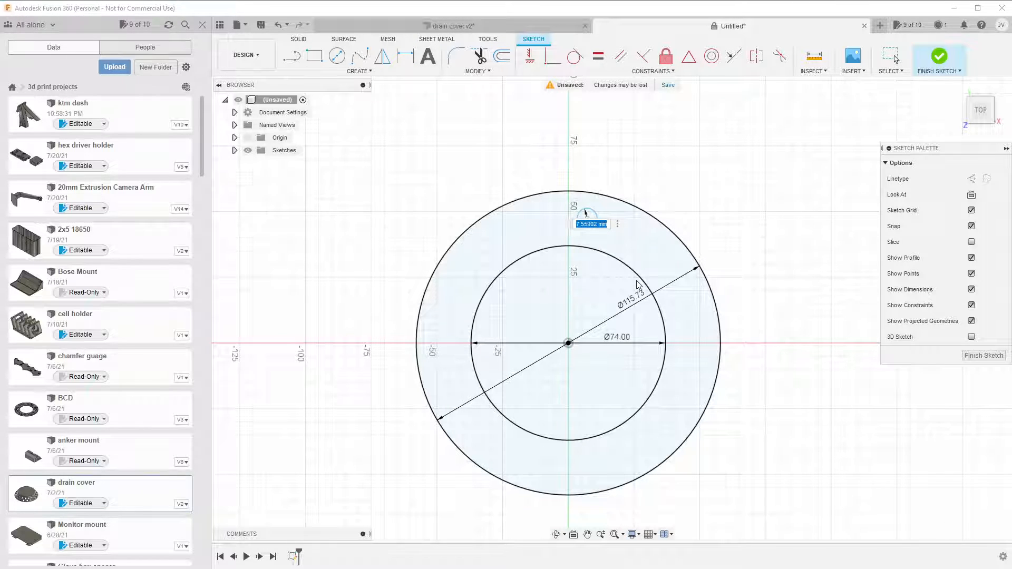
type("12.55")
key("Return")
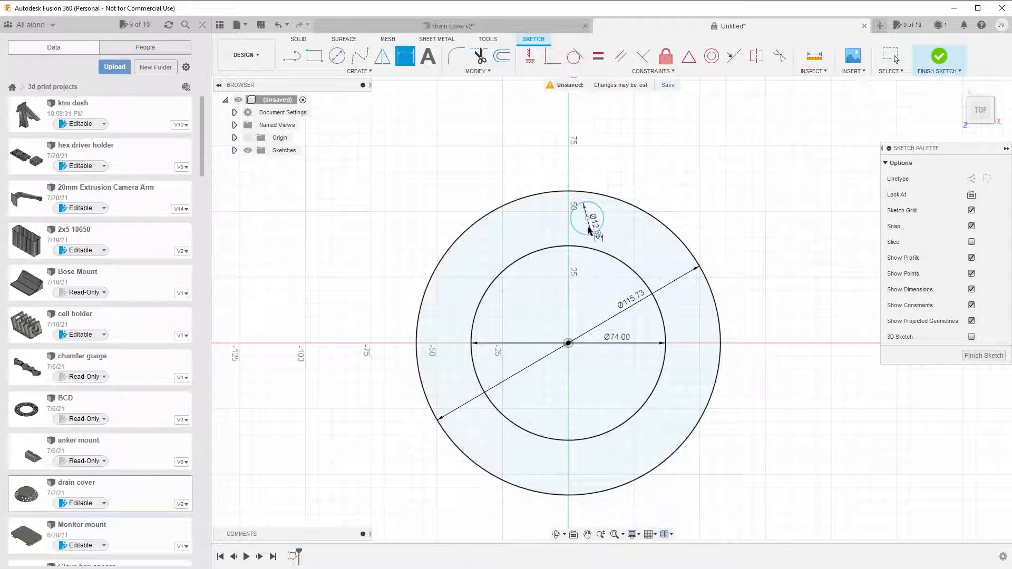
Apply a tangent constraint between the 12.55 mm circle and the 74 mm circle.
left_click(575, 56)
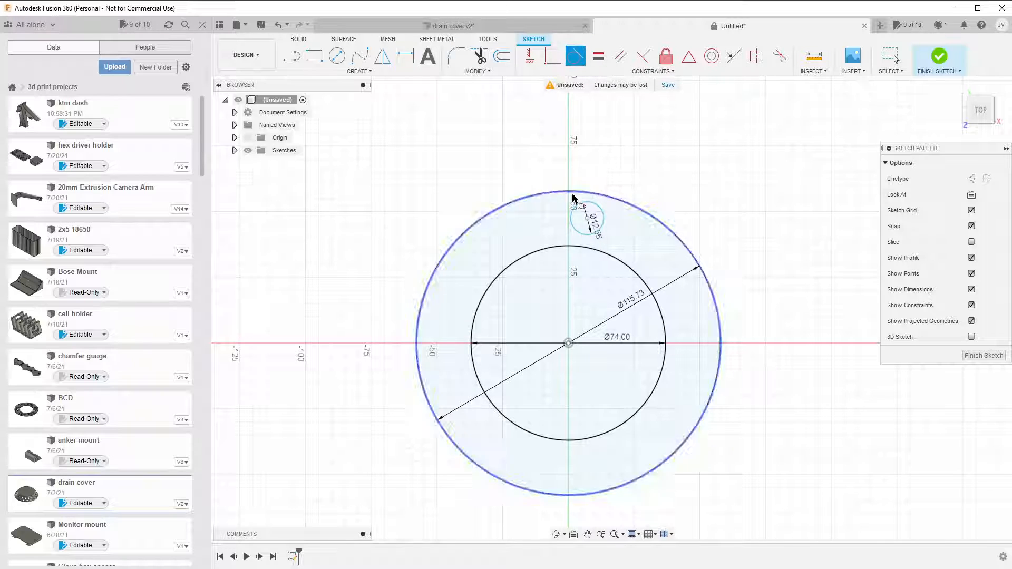
left_click(588, 234)
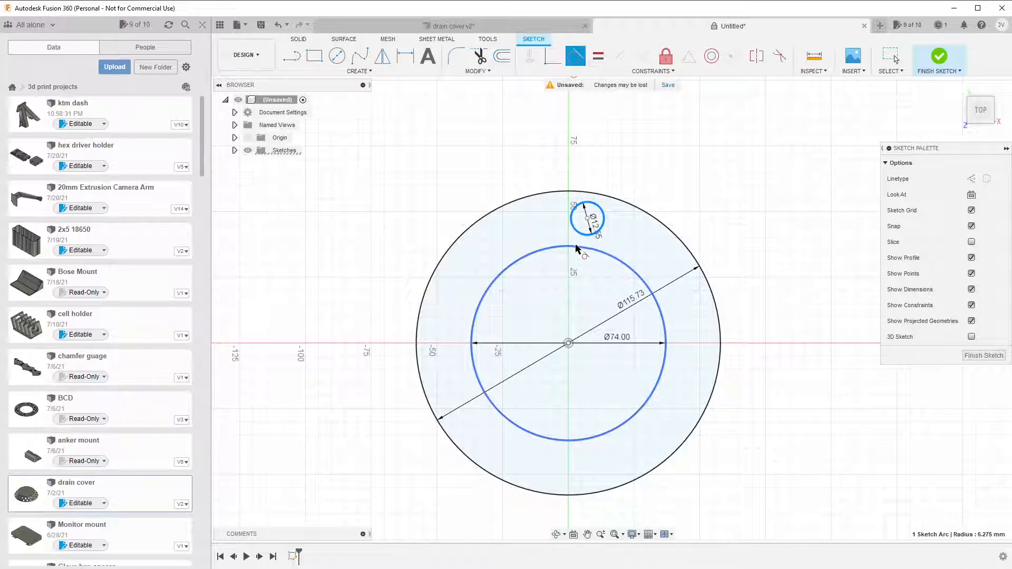
left_click(575, 248)
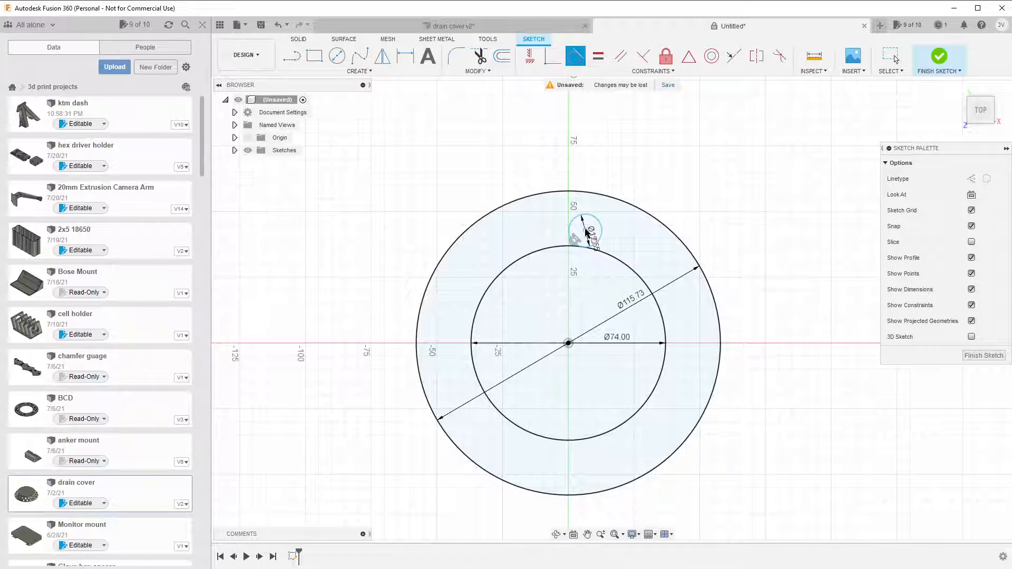
left_click_drag(607, 238, 632, 257)
left_click(575, 56)
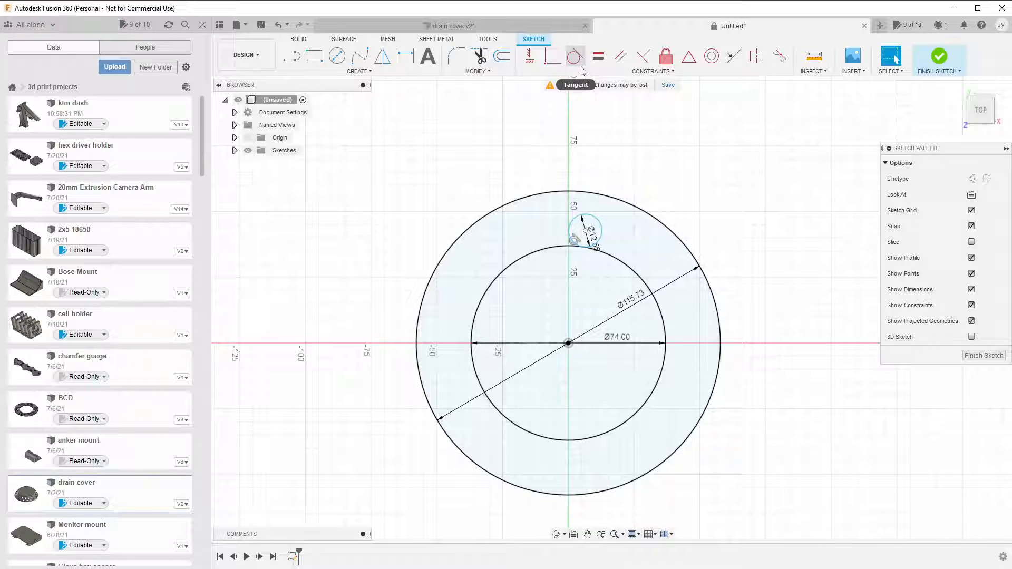
Move the 12.55 mm circle around the 74 mm circle until it sits near the vertical axis.
left_click(602, 233)
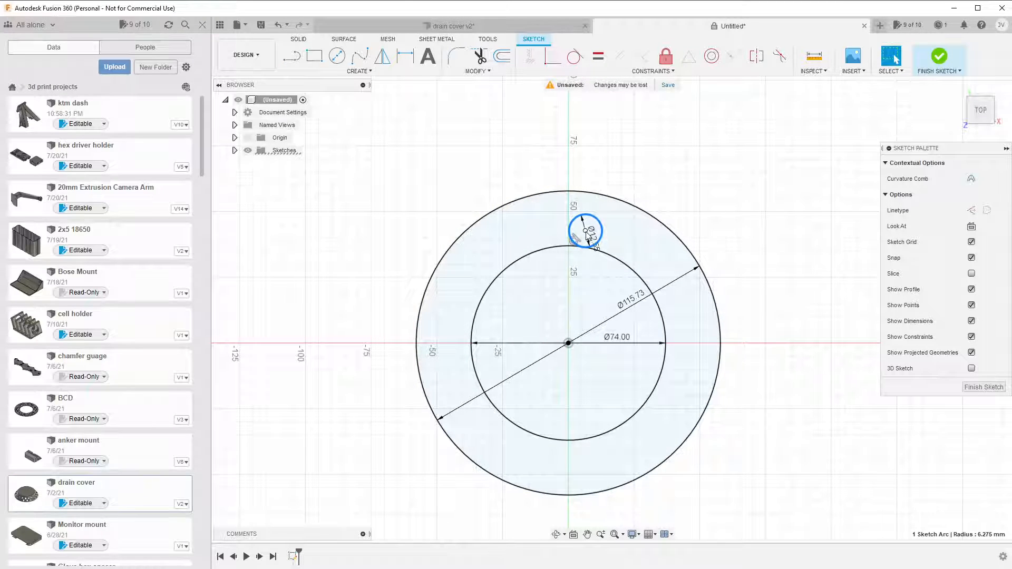
mouse_move(588, 236)
left_mouse_down()
mouse_move(542, 239)
mouse_move(569, 235)
mouse_move(675, 304)
mouse_move(622, 416)
mouse_move(467, 401)
mouse_move(521, 238)
mouse_move(597, 241)
mouse_move(595, 223)
left_mouse_up()
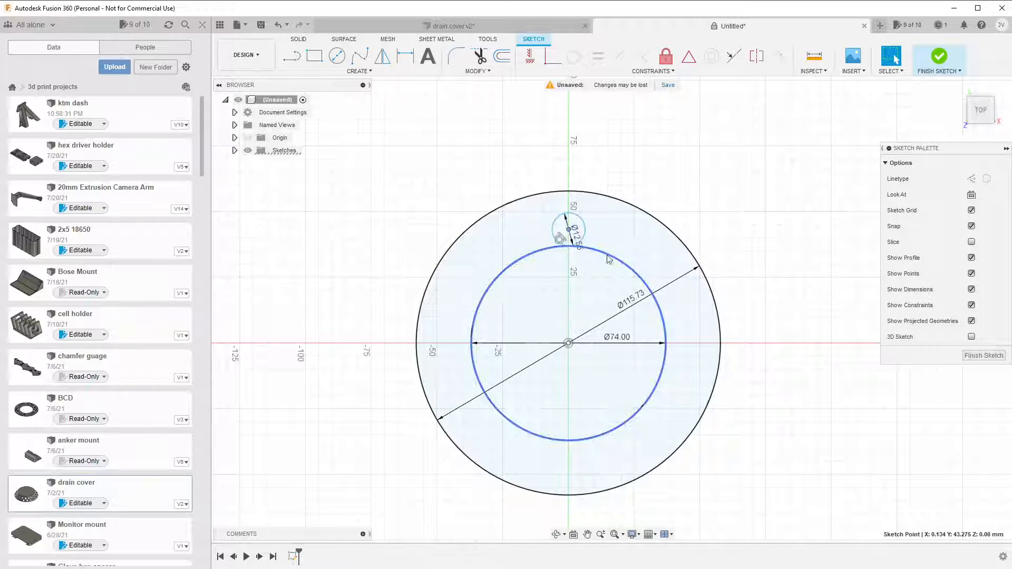
left_click(588, 232)
left_click(587, 232)
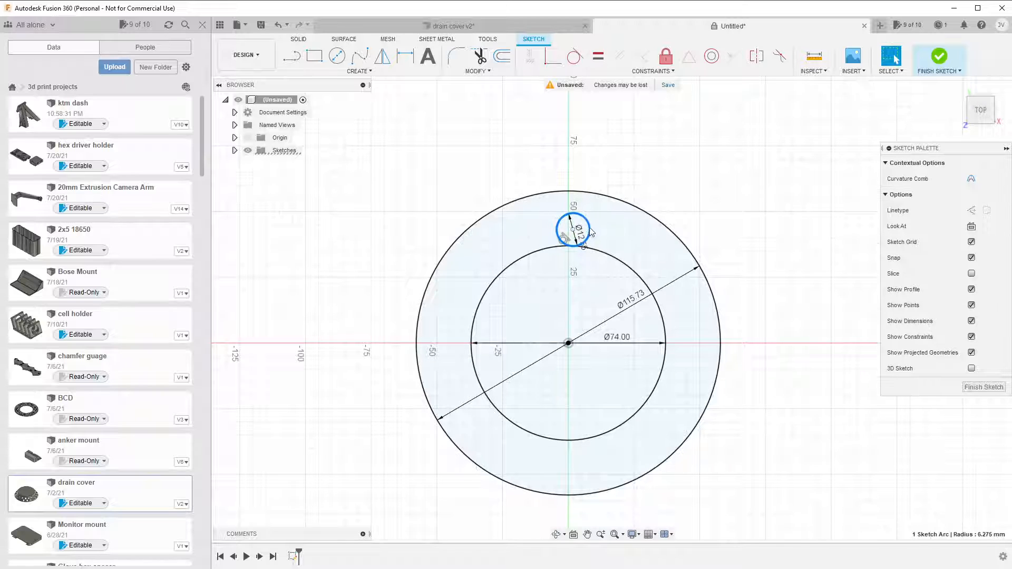
Shift the 12.55 mm circle slightly off the vertical axis and create a full circular pattern of 12 such circles around the origin.
left_click_drag(572, 228, 563, 229)
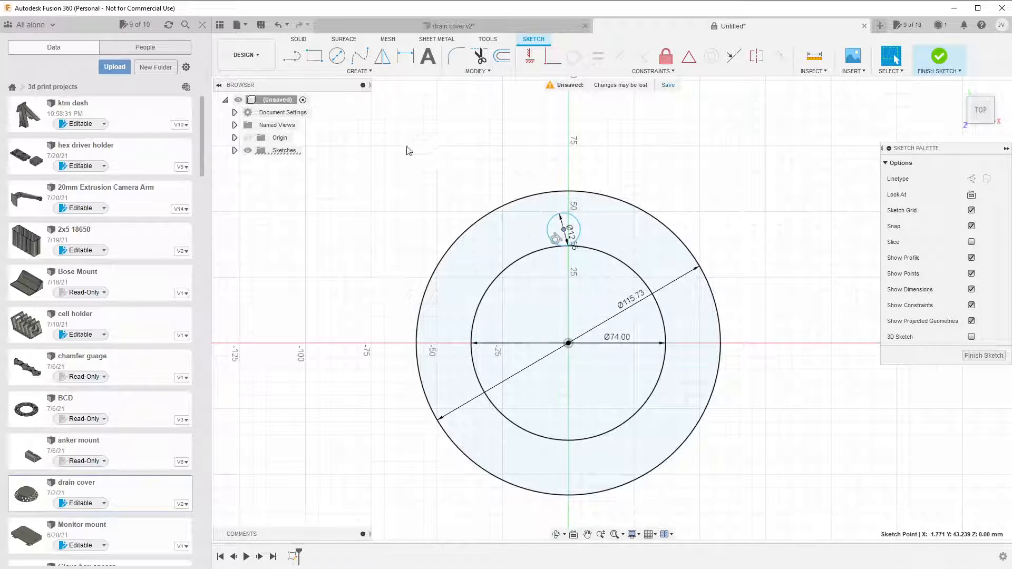
left_click(364, 72)
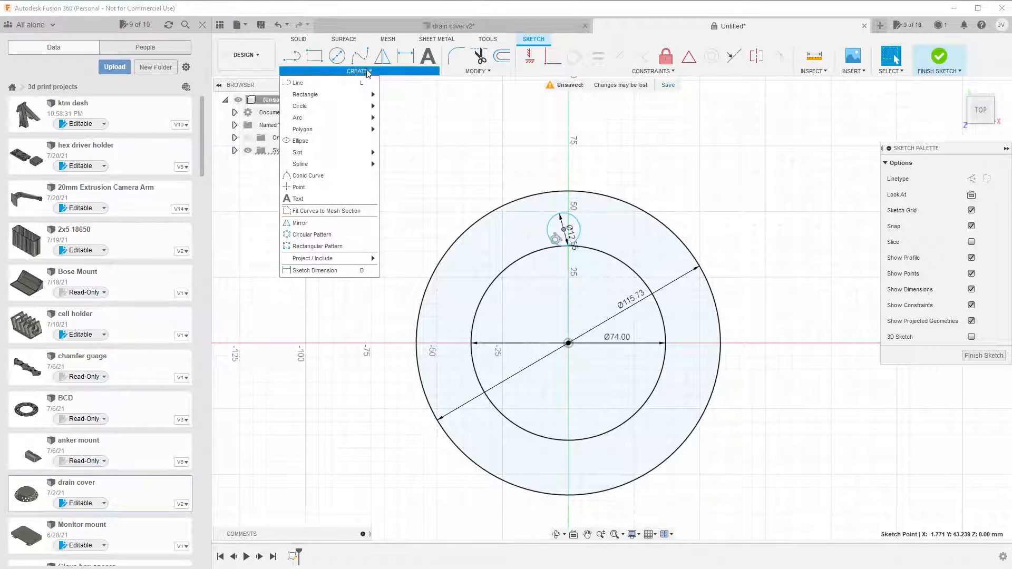
left_click(348, 236)
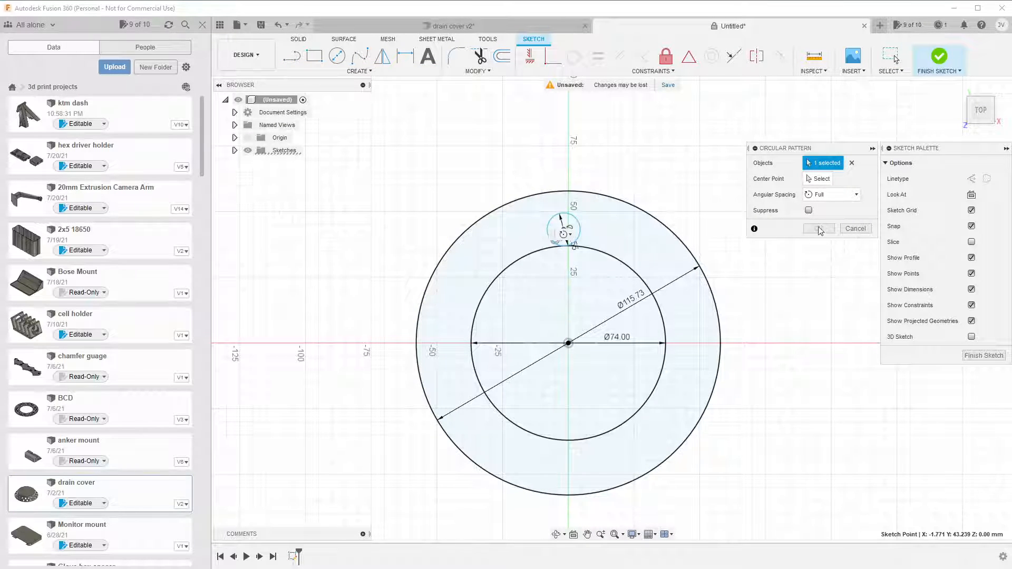
left_click(562, 216)
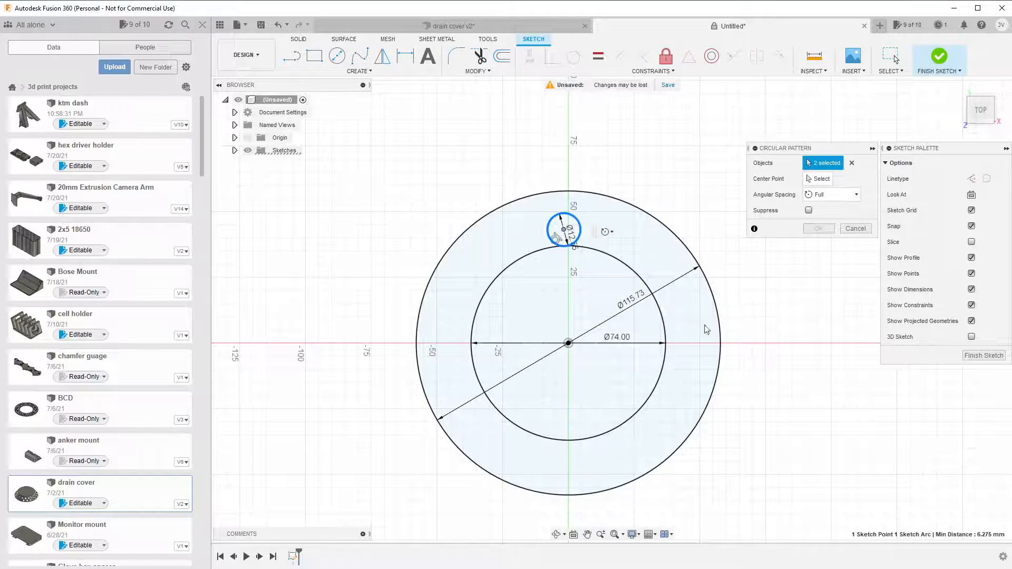
left_click(851, 163)
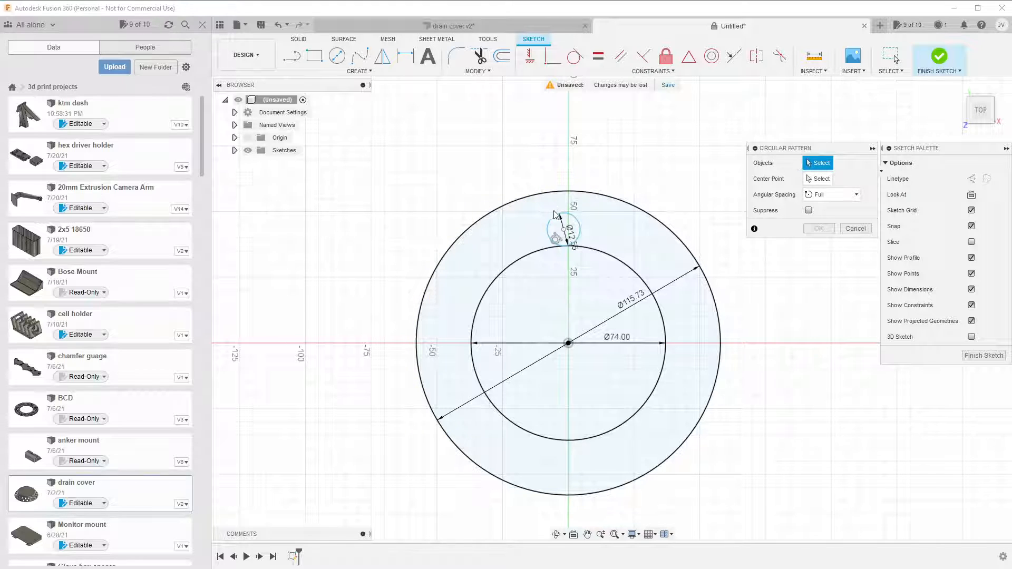
left_click(579, 228)
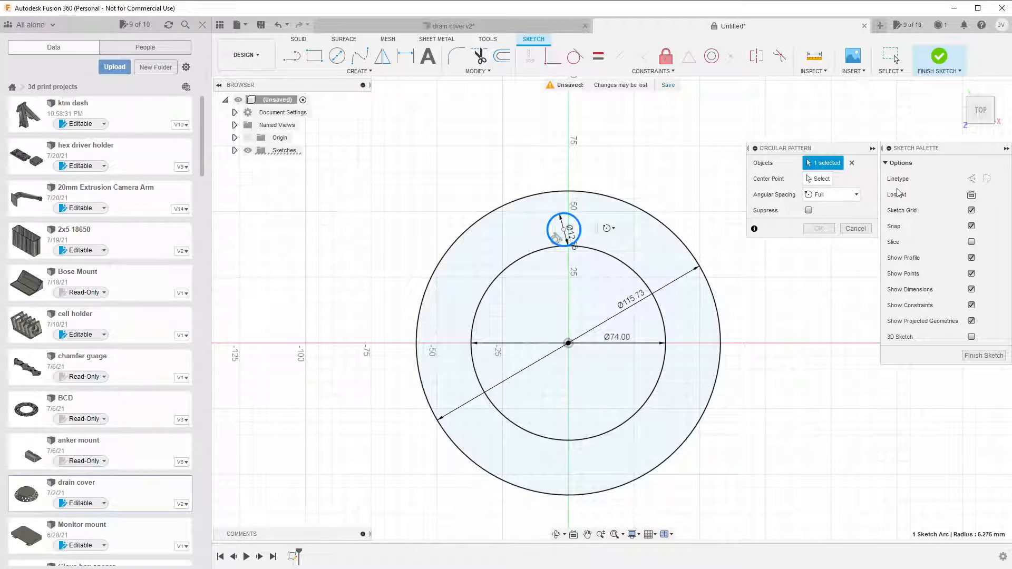
left_click(573, 342)
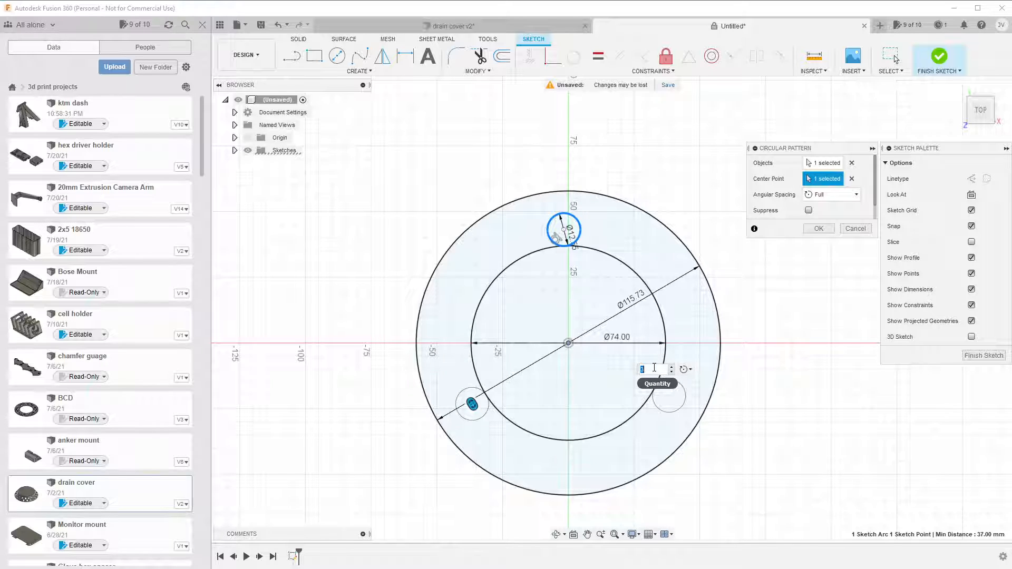
type("12")
key("Return")
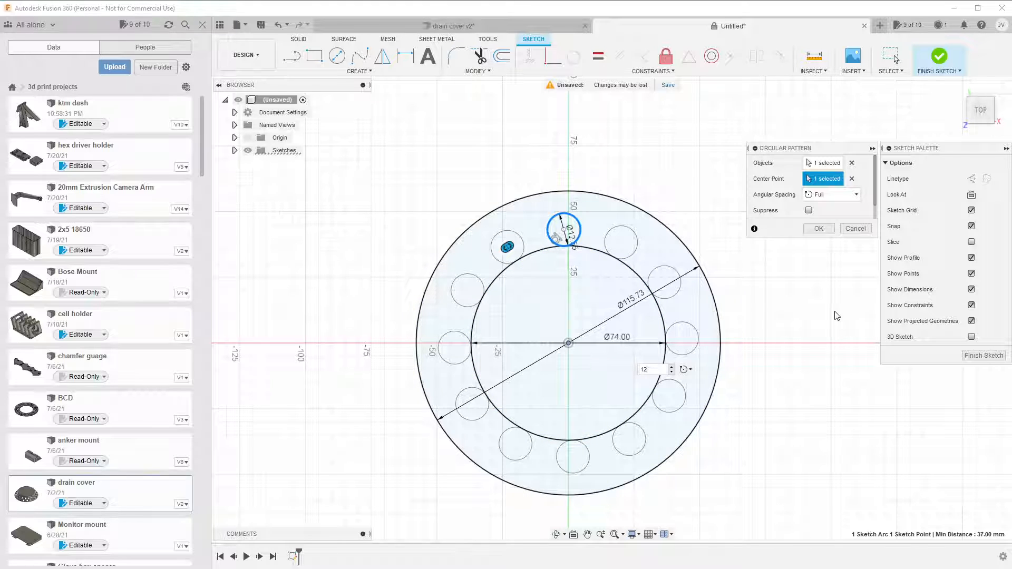
left_click(836, 199)
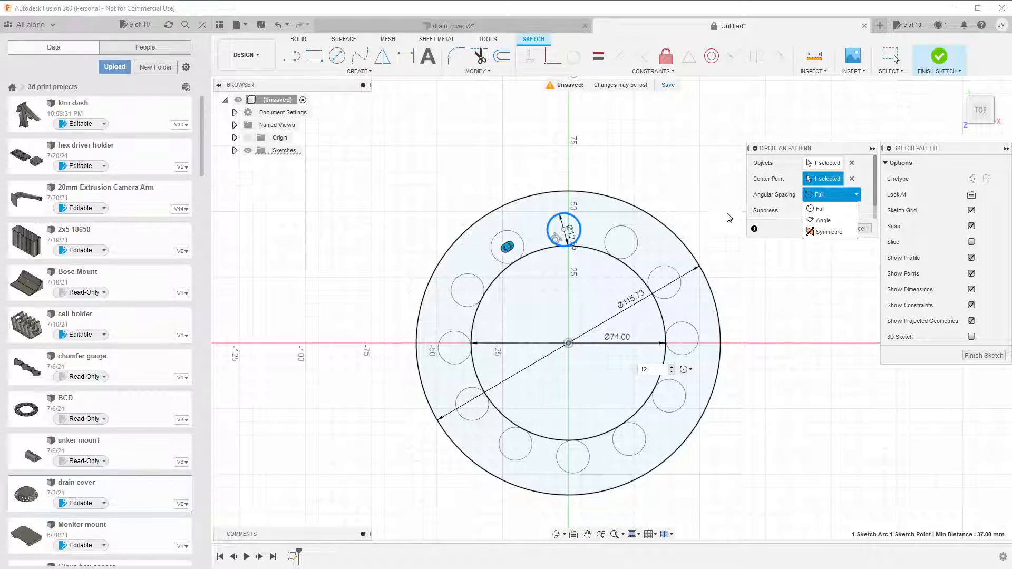
left_click(833, 194)
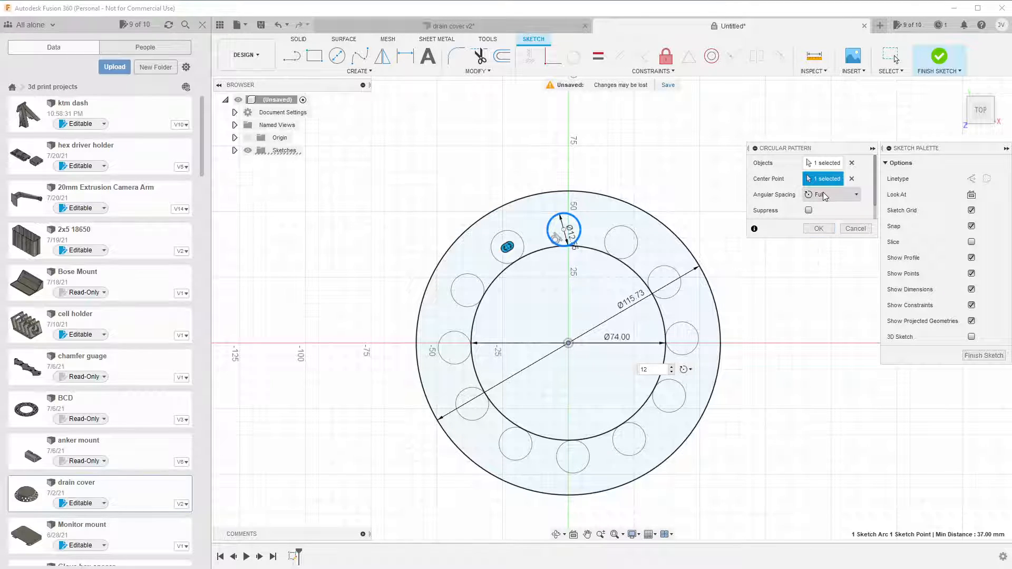
left_click(818, 229)
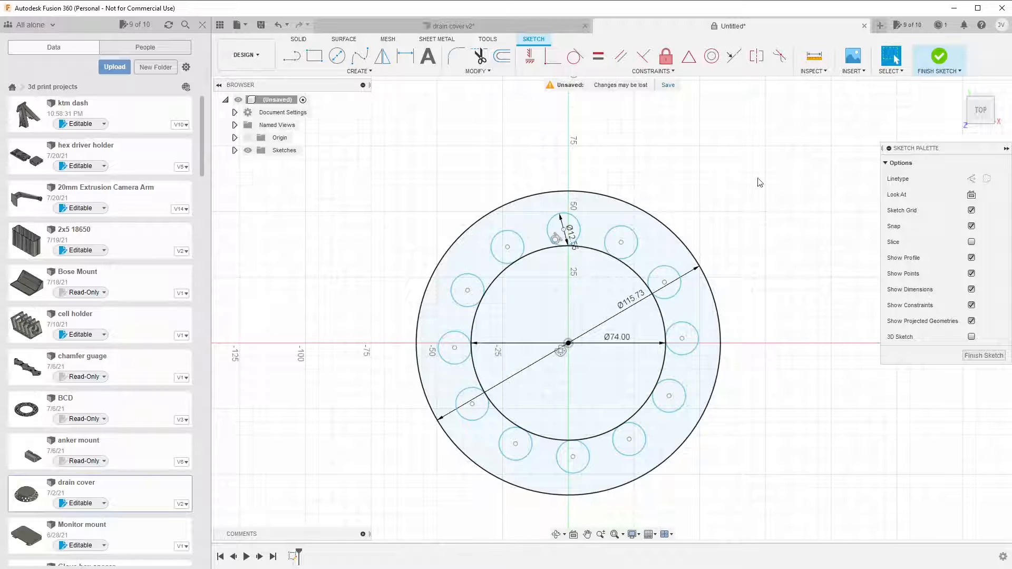
Switch to the drain cover v2 design, roll its history back to Sketch1, and examine that sketch's circles and dimensions before closing it.
left_click(454, 26)
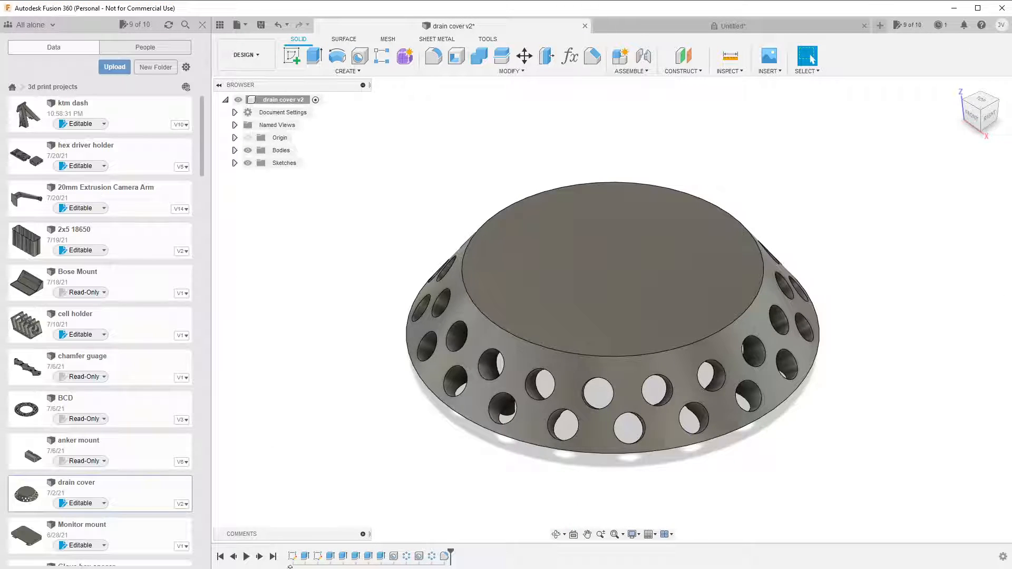
left_click(305, 556)
left_click_drag(450, 554, 297, 553)
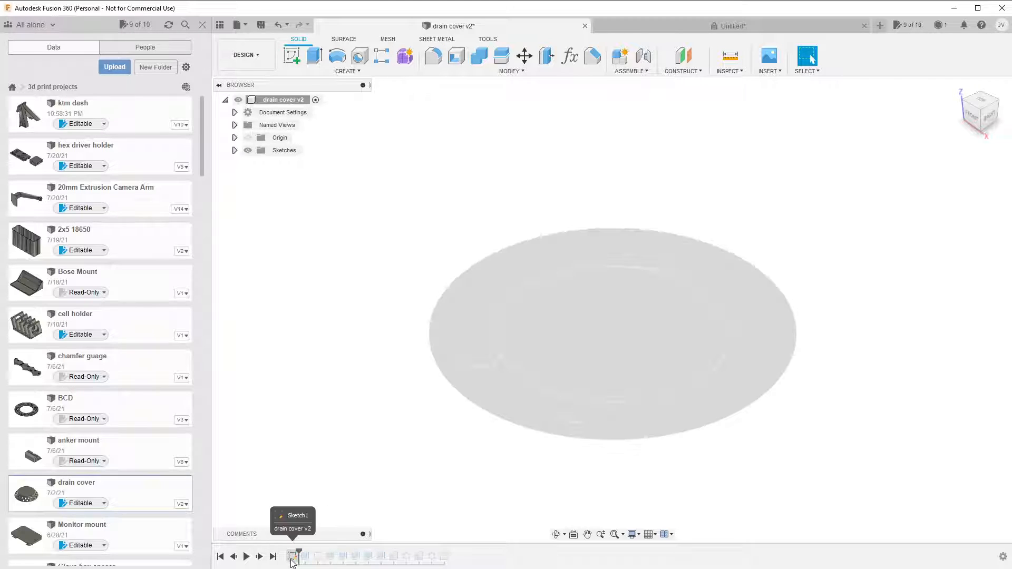
left_click(293, 558)
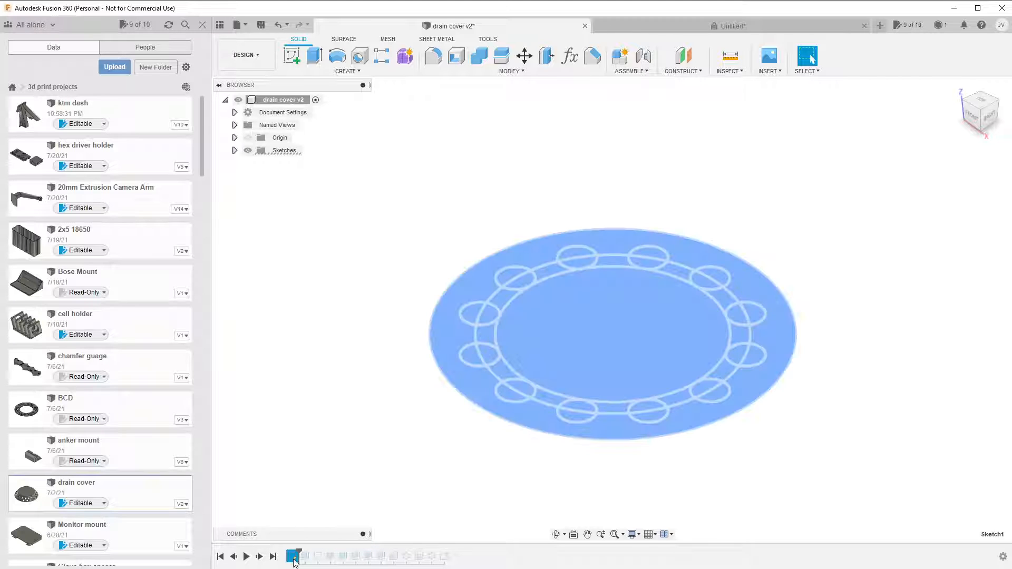
left_click(809, 437)
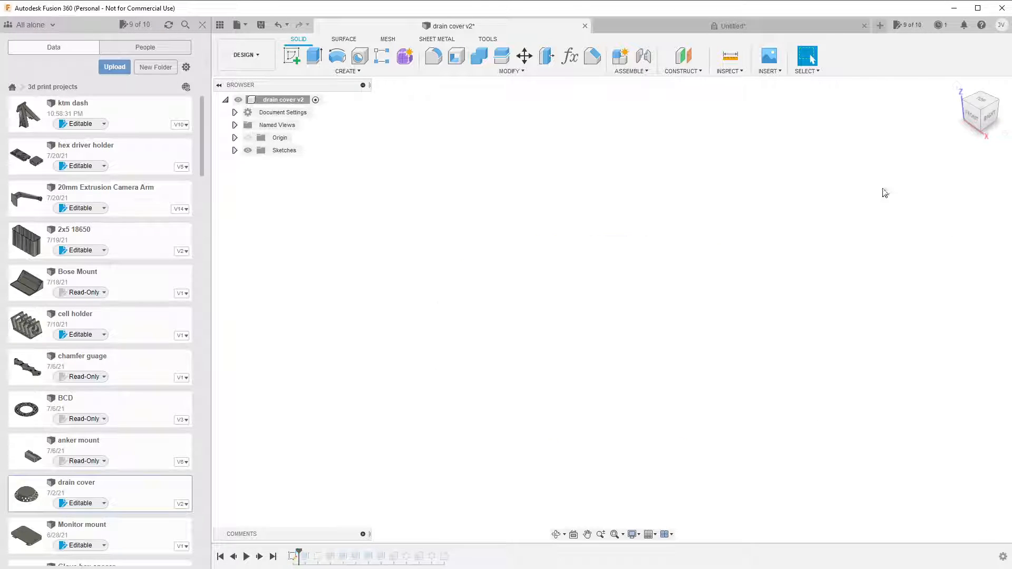
left_click(292, 557)
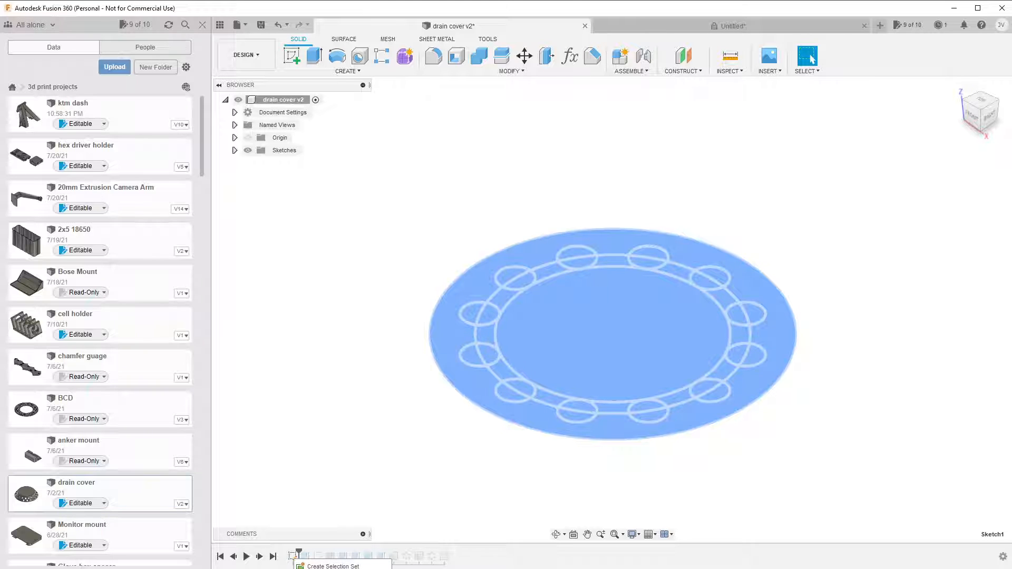
double_click(293, 557)
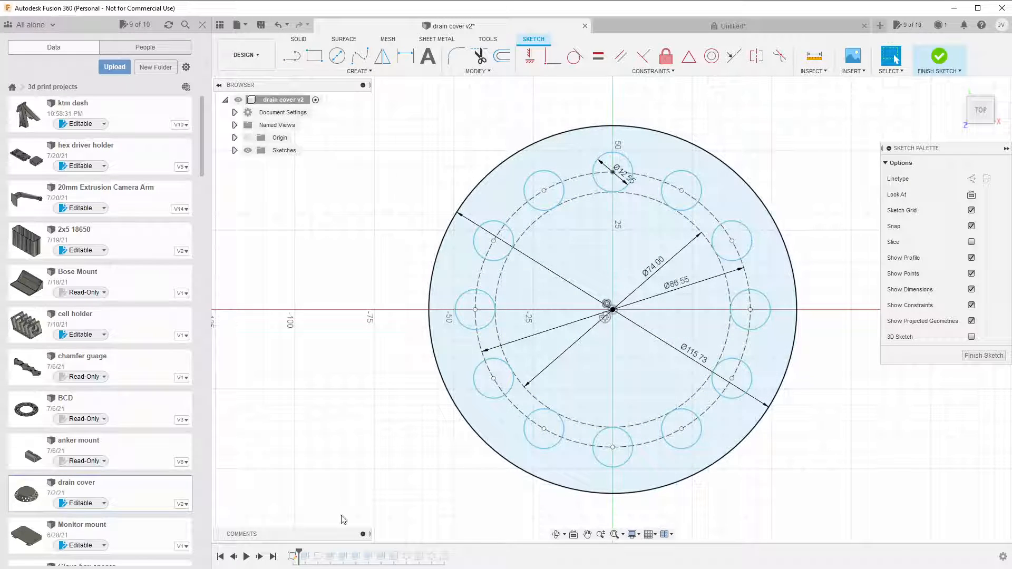
left_click(305, 557)
left_click(300, 553)
left_click(983, 355)
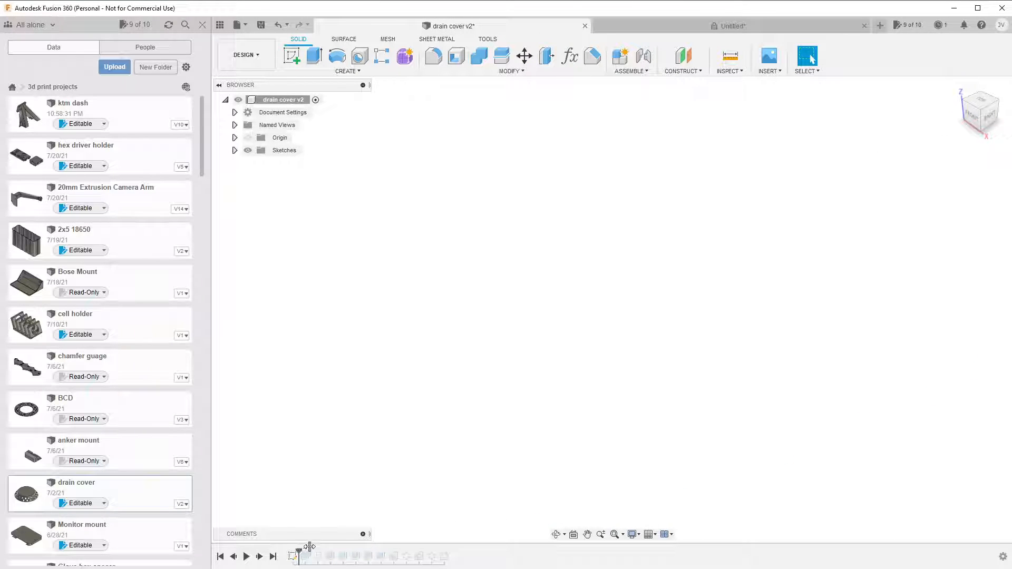
Roll the drain cover v2 history forward to its end and expand the lists of its bodies and sketches.
left_click_drag(308, 547, 311, 553)
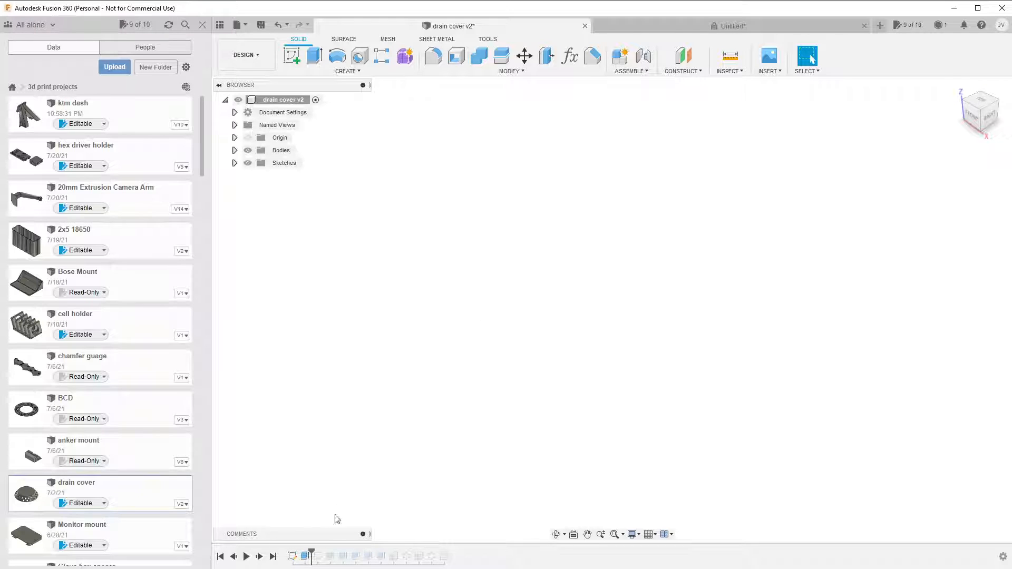
left_click_drag(312, 554, 518, 555)
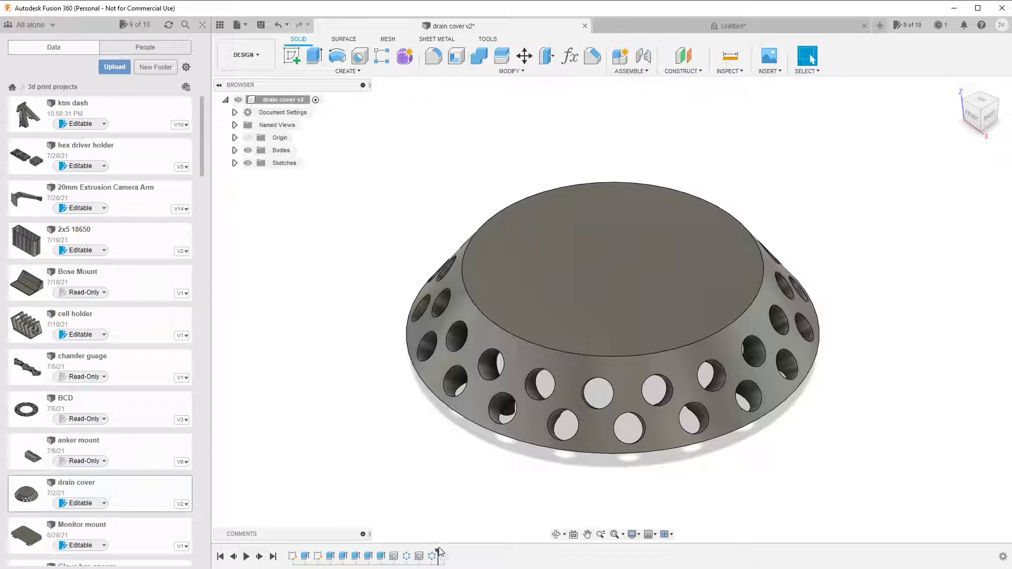
left_click_drag(440, 552, 451, 555)
left_click(235, 150)
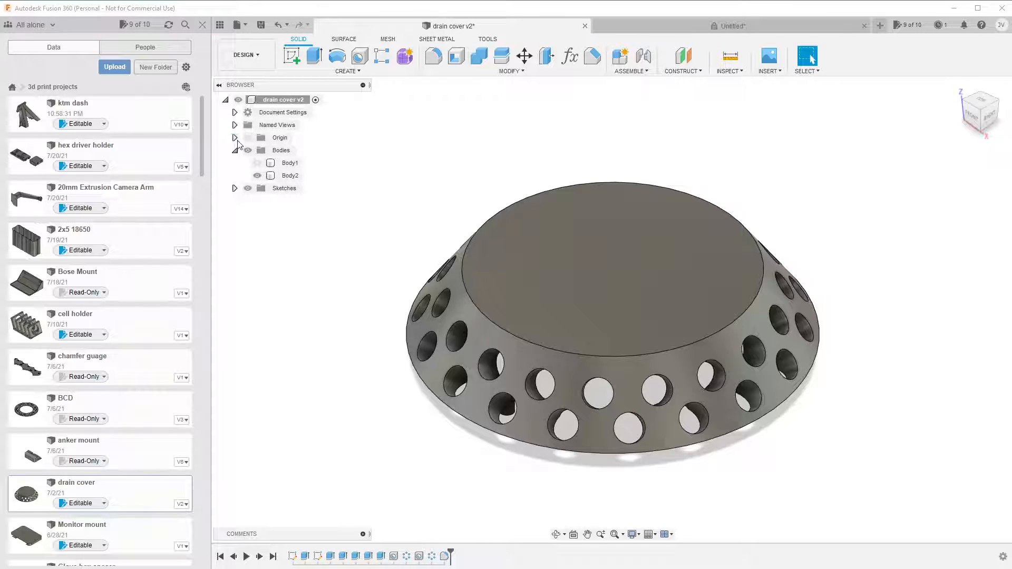
left_click(235, 188)
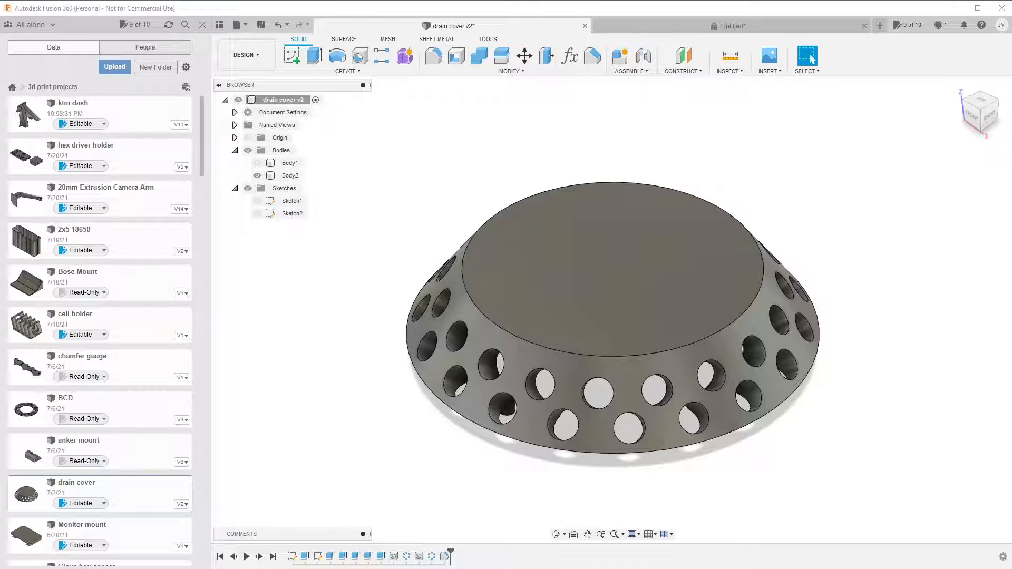
Review the settings of drain cover v2's first extrusion without changing them, and open Sketch2 for inspection.
left_click(305, 556)
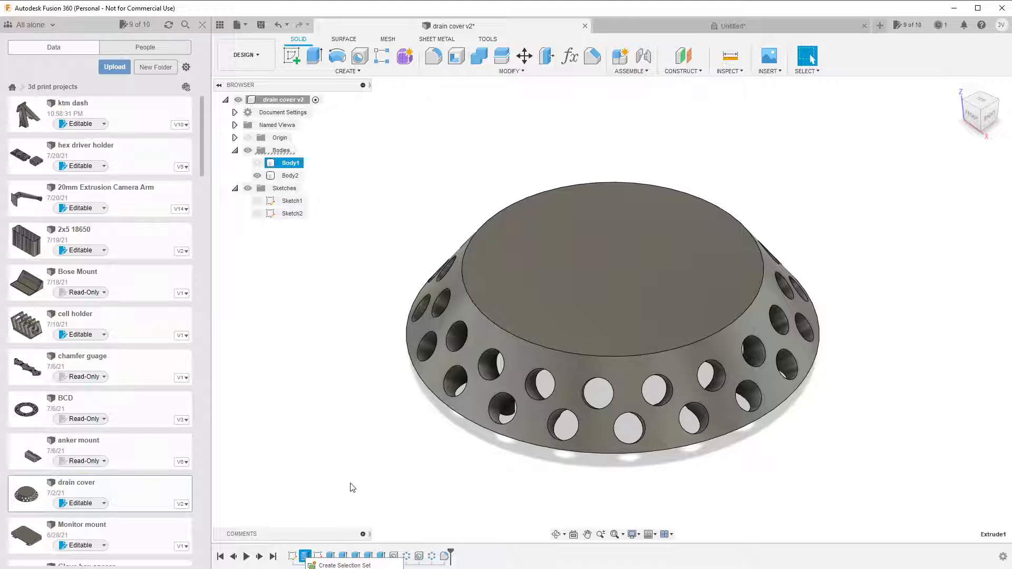
double_click(305, 556)
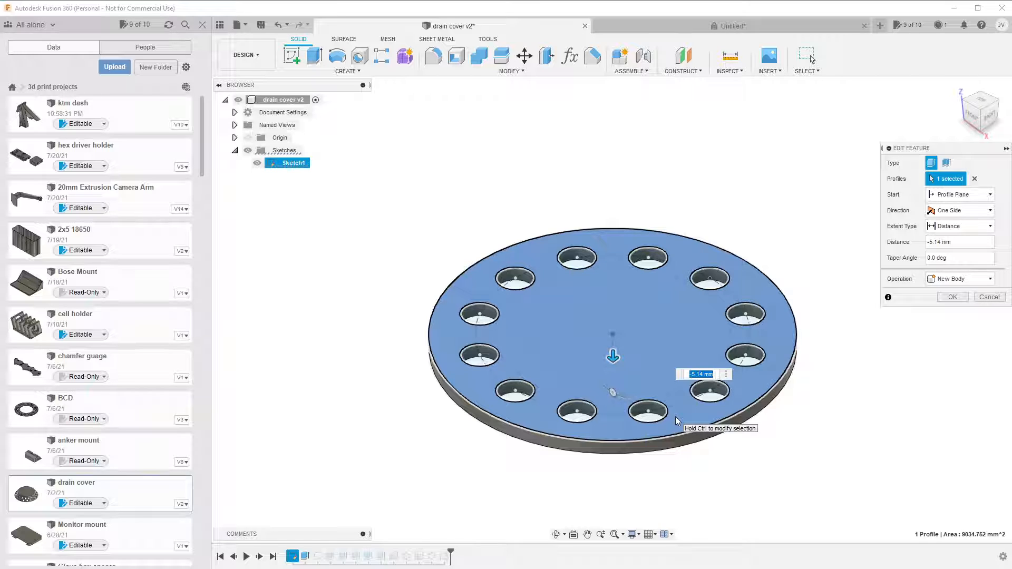
left_click(989, 297)
left_click(317, 556)
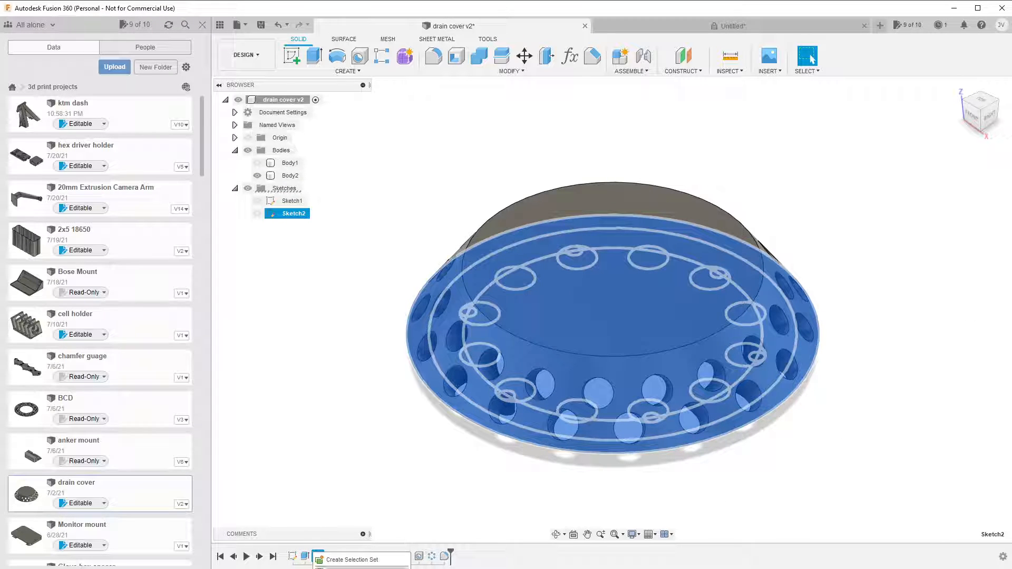
left_click(343, 568)
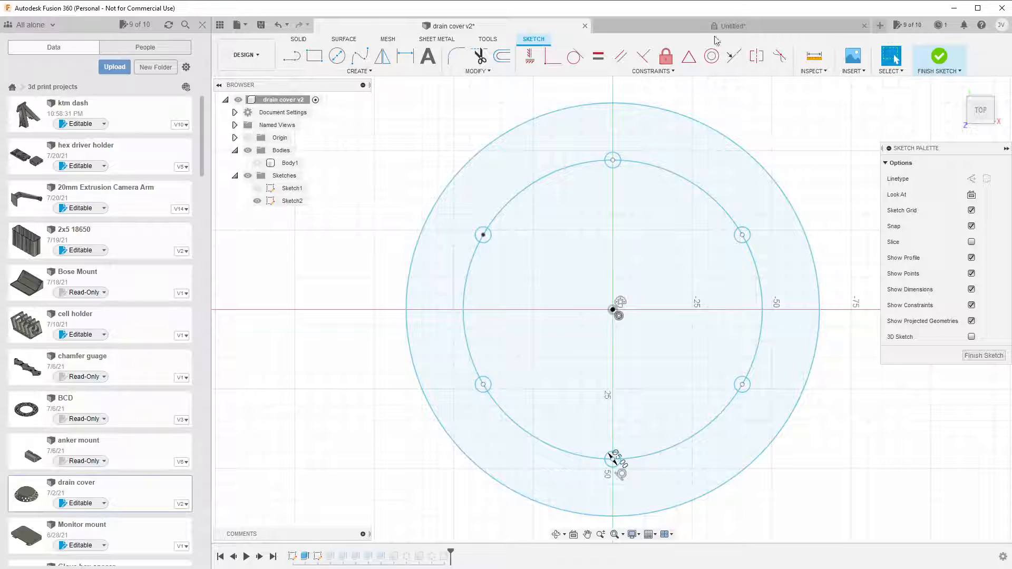
Return to the untitled design, finish the sketch, and extrude the central disc and outer ring 5 mm as a new body, leaving the holes open.
left_click(701, 26)
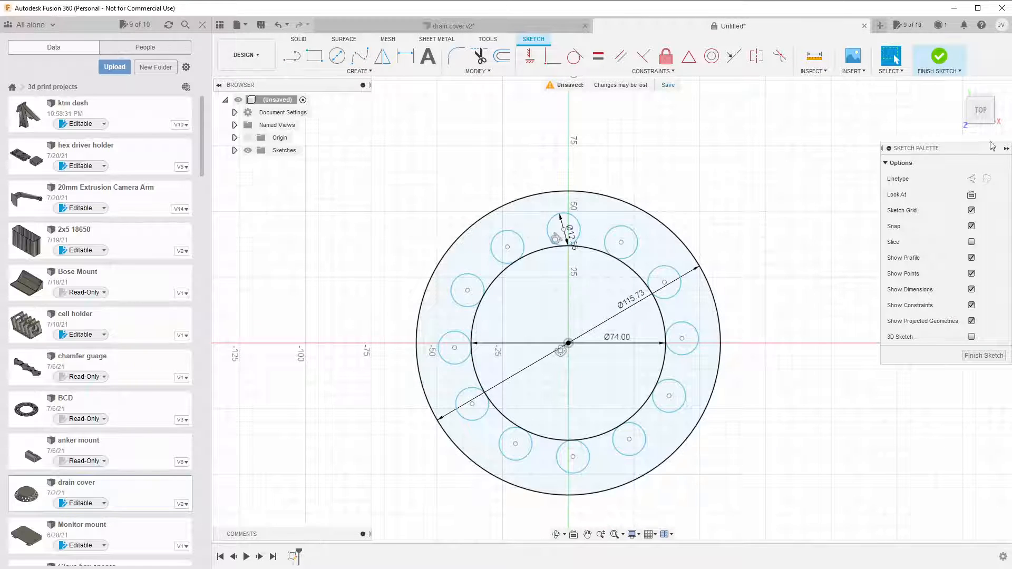
left_click(983, 355)
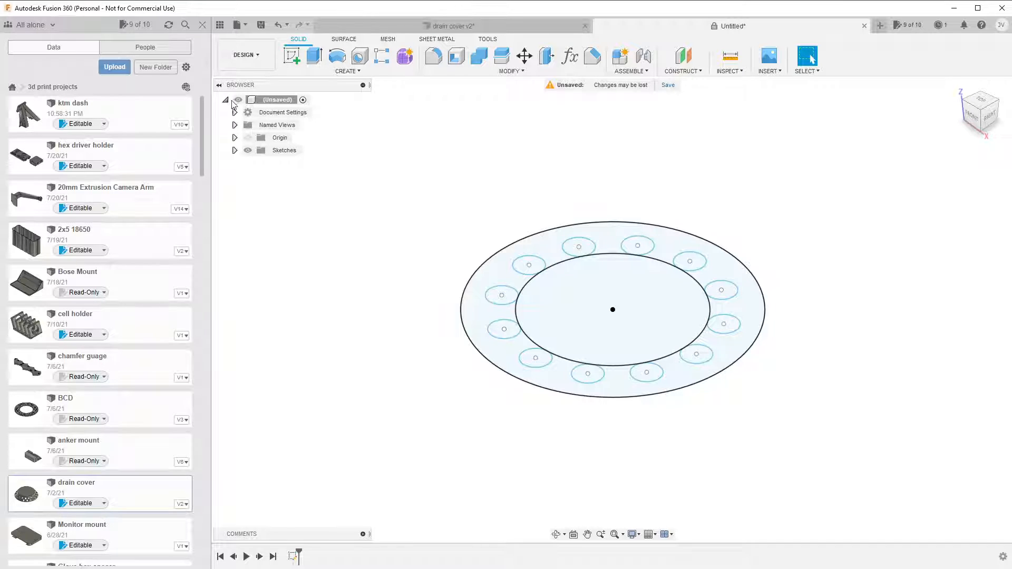
left_click(311, 60)
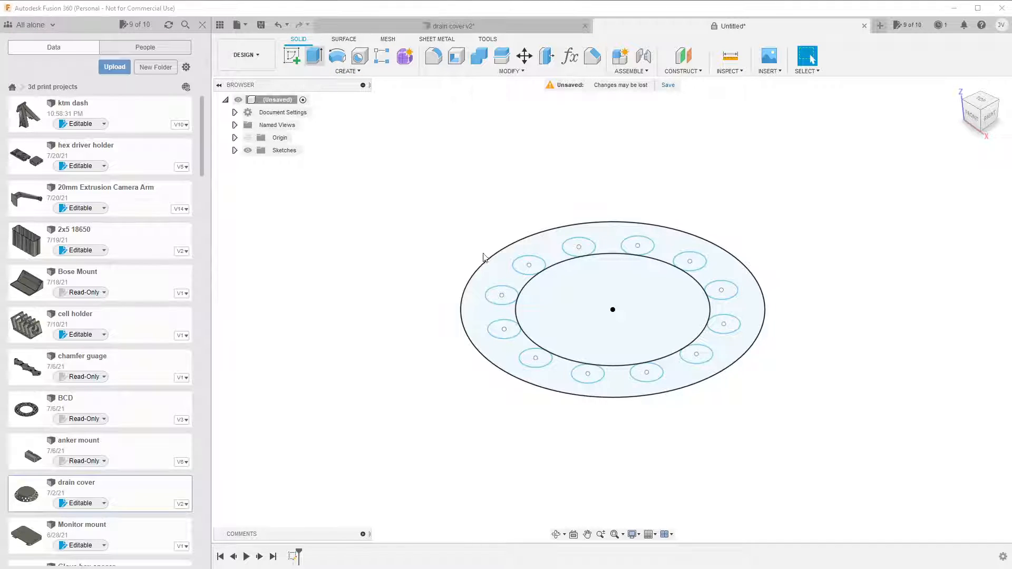
left_click(606, 337)
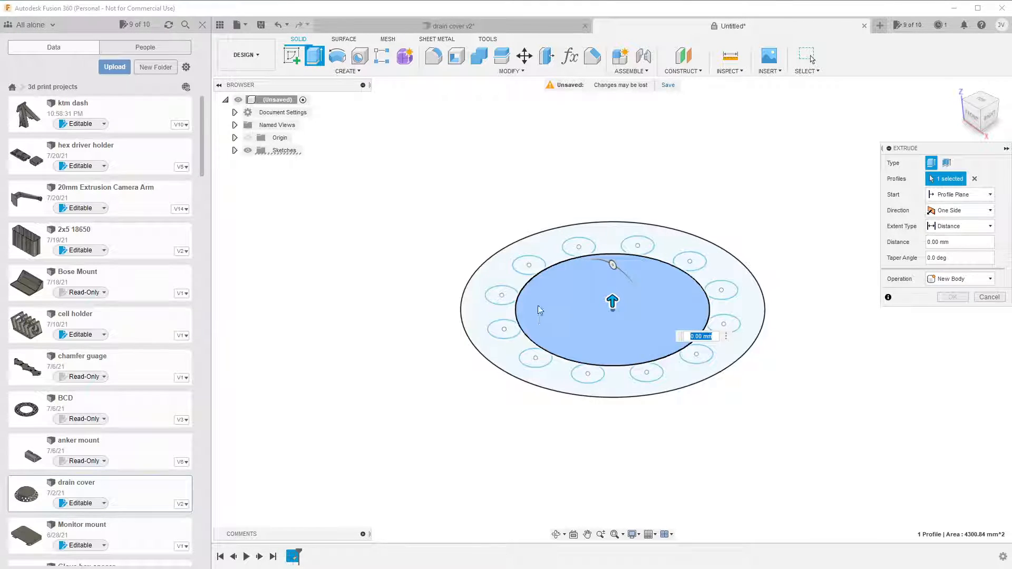
left_click(568, 392)
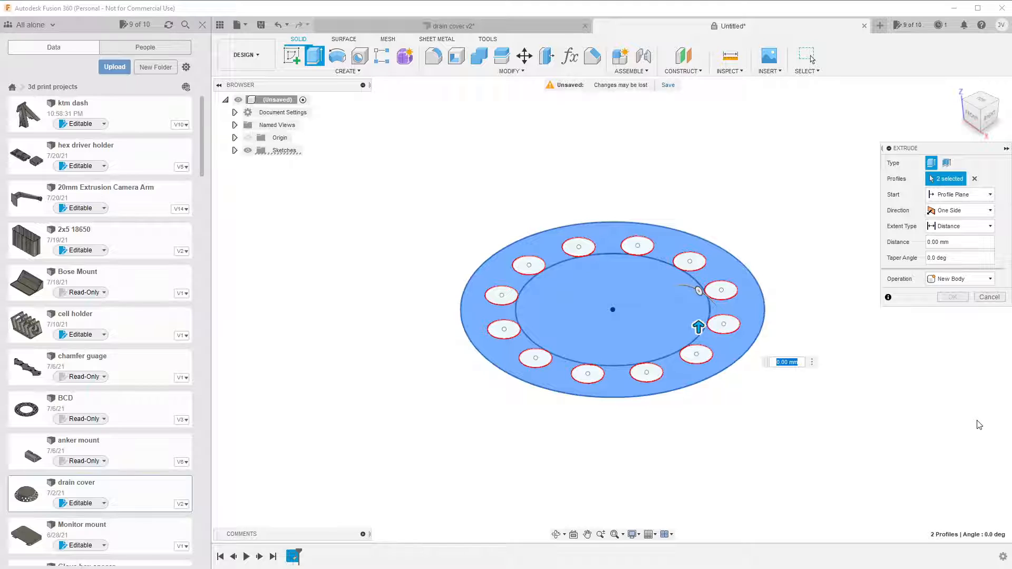
type("5")
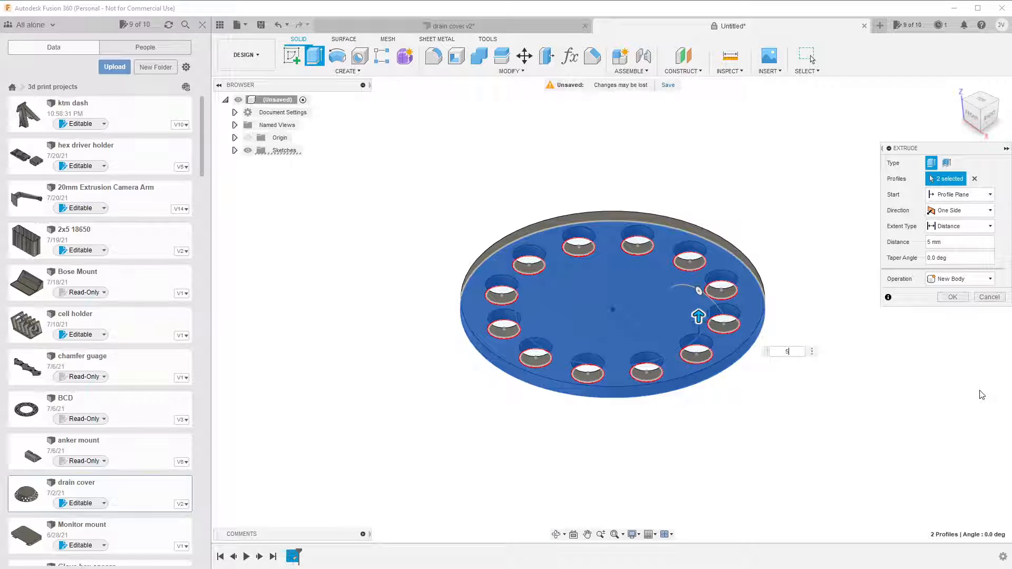
key("Return")
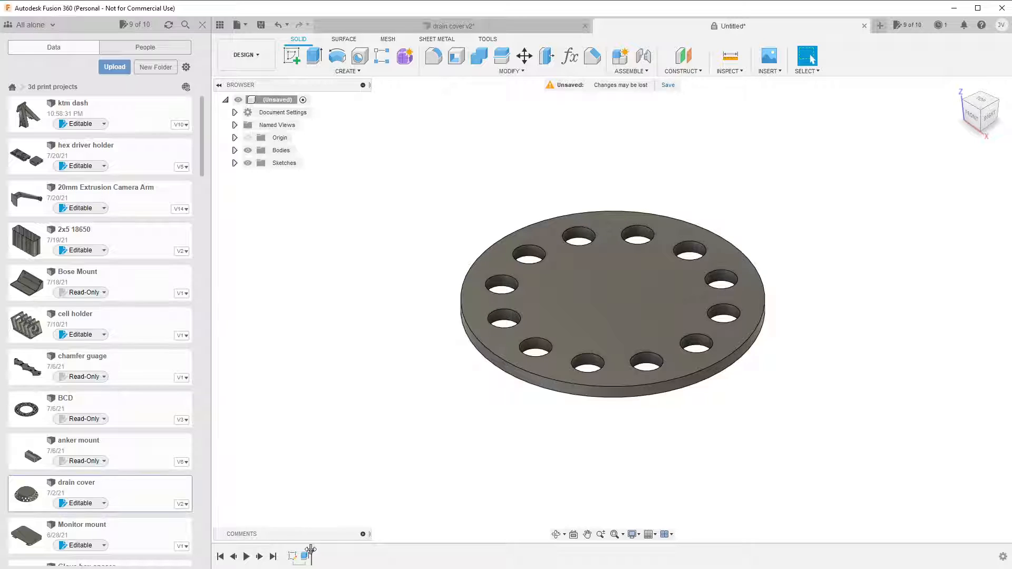
Look at Sketch2 in the drain cover v2 design for reference and return to the untitled design.
left_click(491, 28)
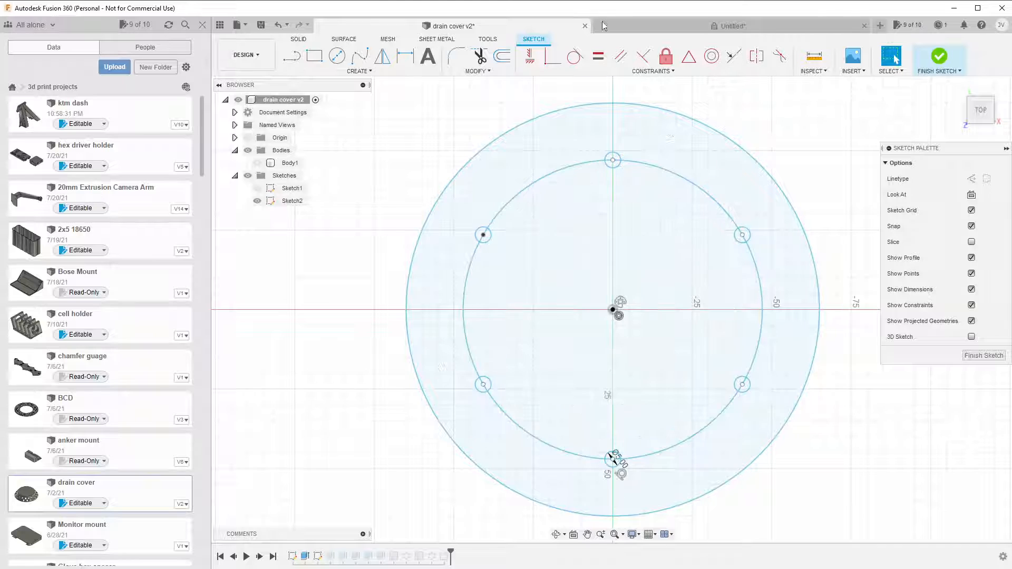
left_click(701, 27)
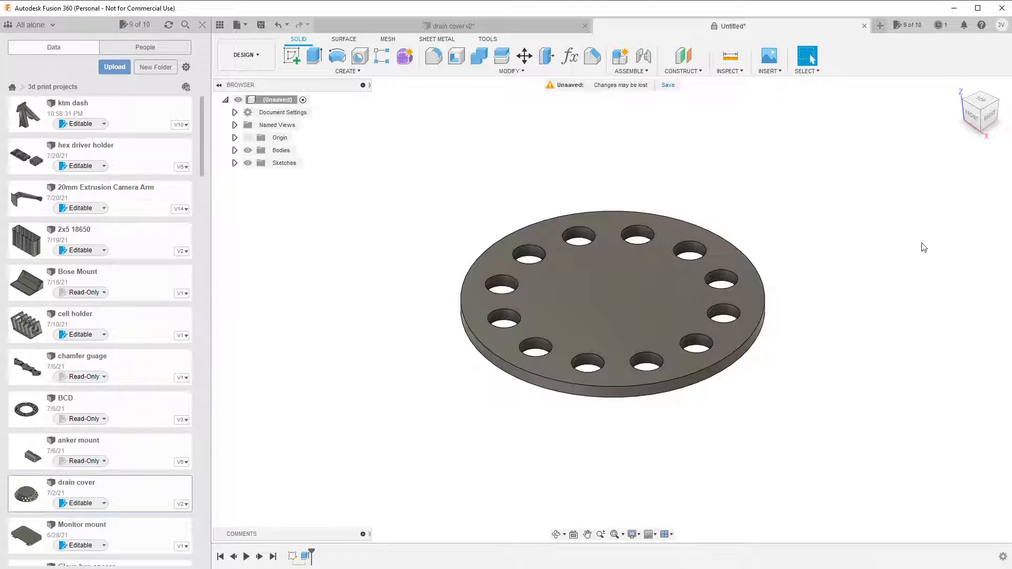
Start a sketch on the plate's upper face and draw a 5 mm diameter circle at the centre of the uppermost hole.
left_click(292, 56)
left_click(591, 311)
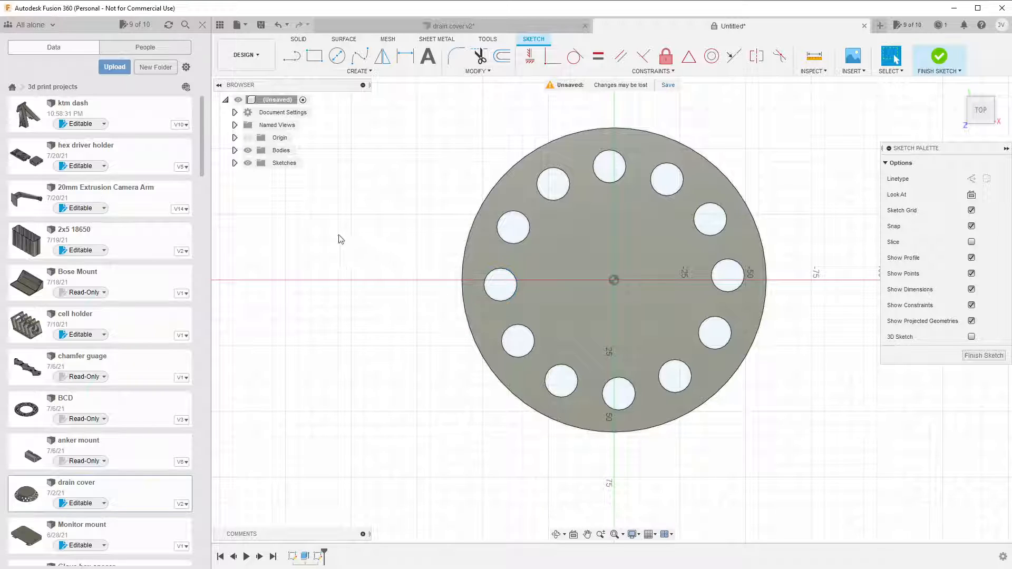
left_click(340, 58)
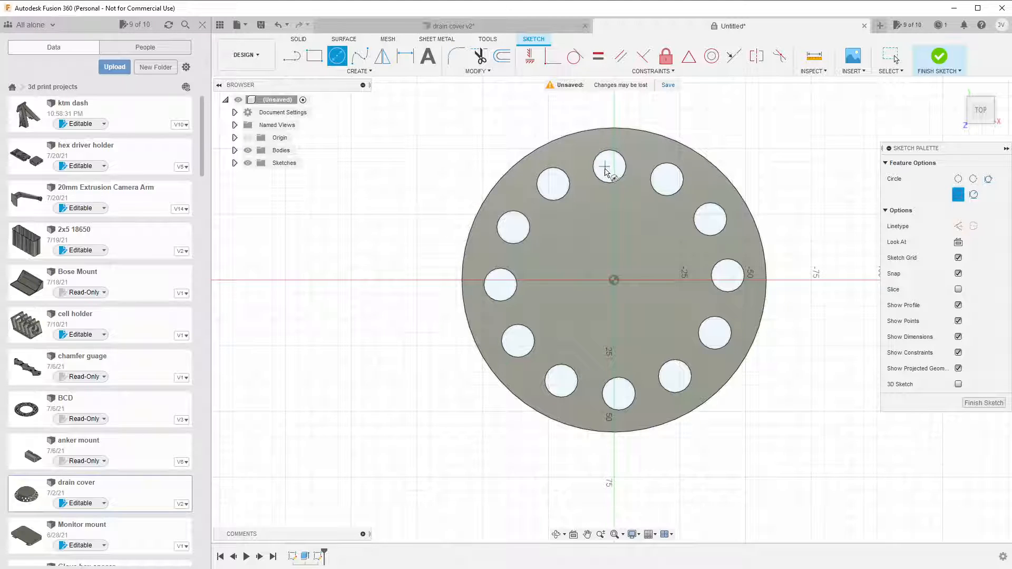
left_click(609, 166)
left_click(611, 168)
left_click(609, 167)
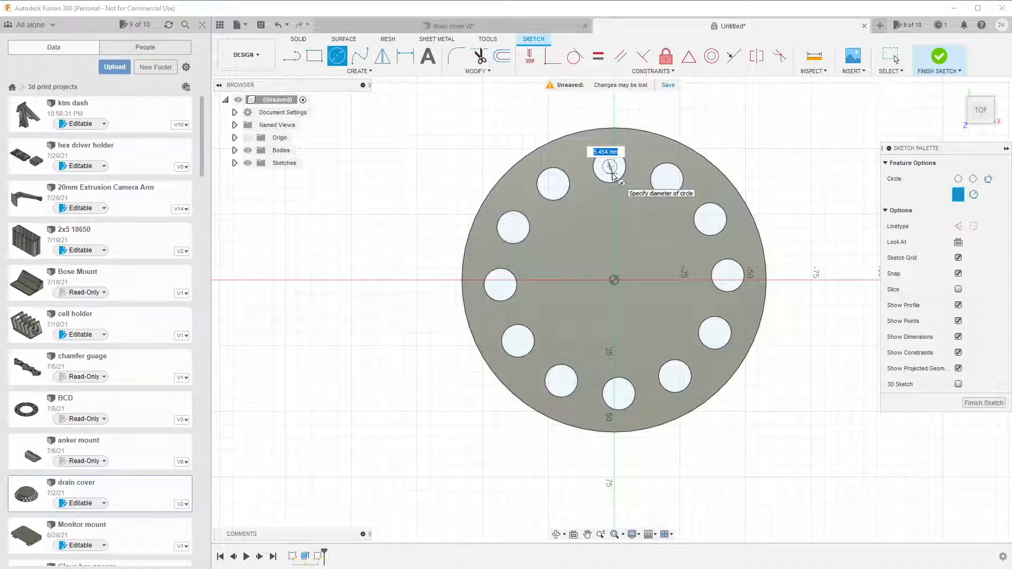
type("5")
key("Return")
key("Escape")
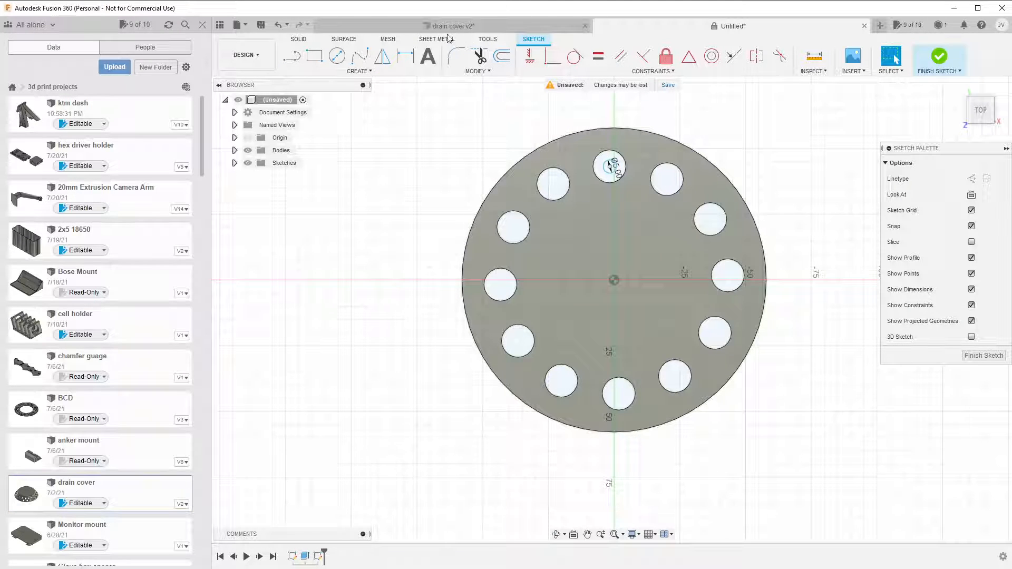
Apply a Tangent constraint between the 5 mm circle and the edge of the hole around it.
left_click(574, 56)
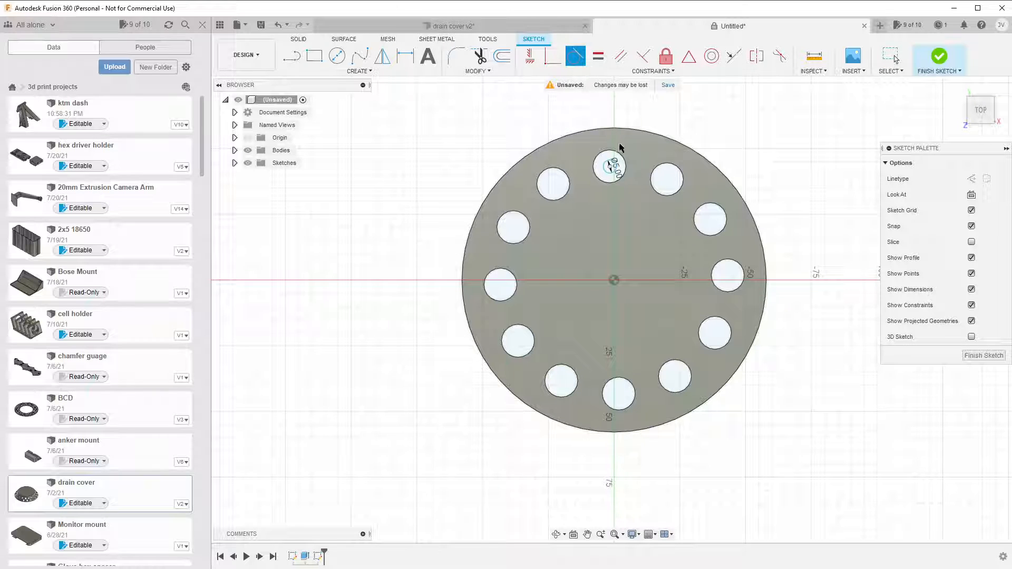
left_click(612, 172)
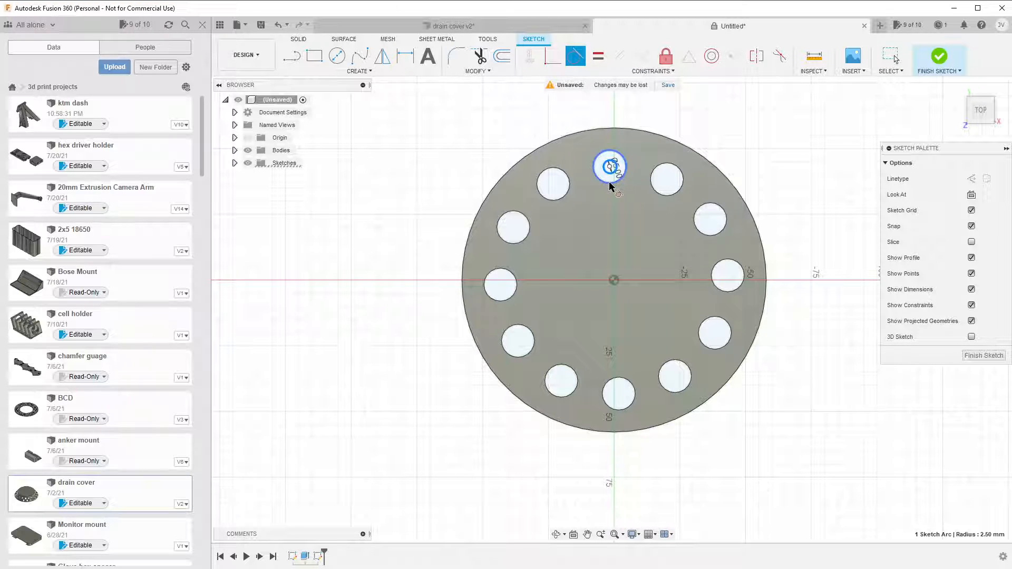
left_click(610, 183)
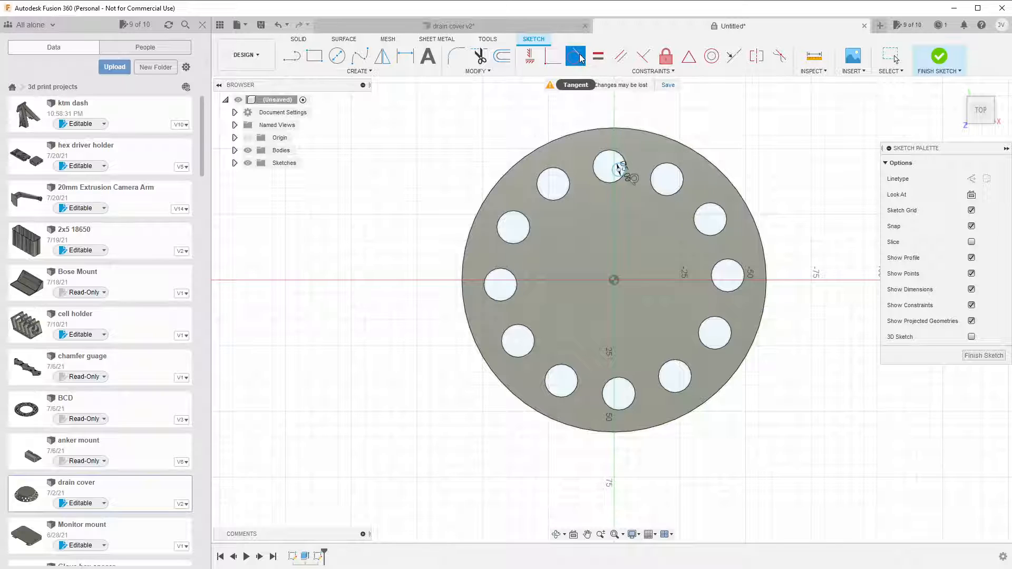
key("Escape")
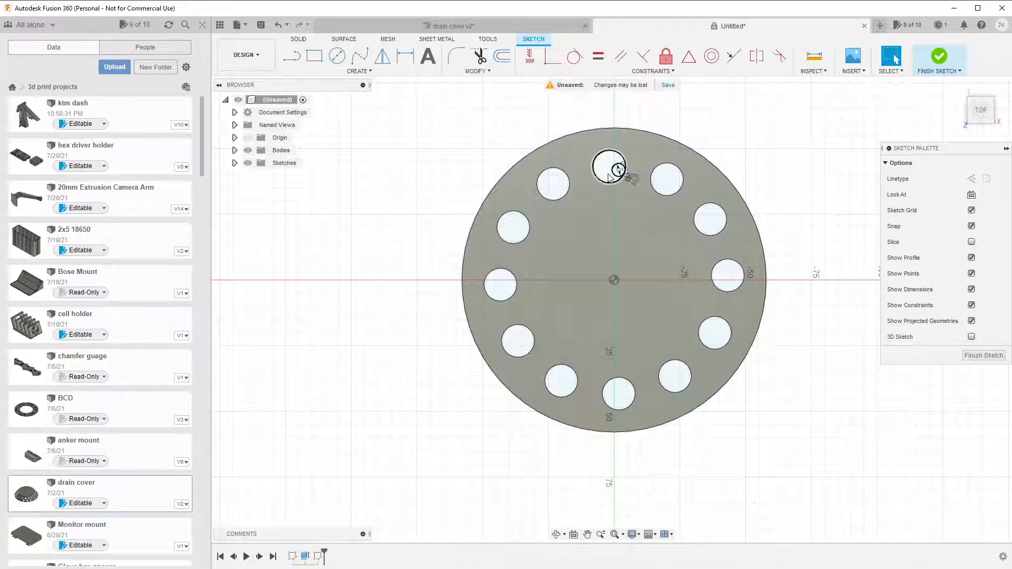
Slide the tangent 5 mm circle along the inside of the hole's edge to the point nearest the plate's centre.
mouse_move(615, 175)
left_mouse_down()
mouse_move(545, 211)
mouse_move(565, 205)
mouse_move(552, 215)
mouse_move(561, 216)
left_mouse_up()
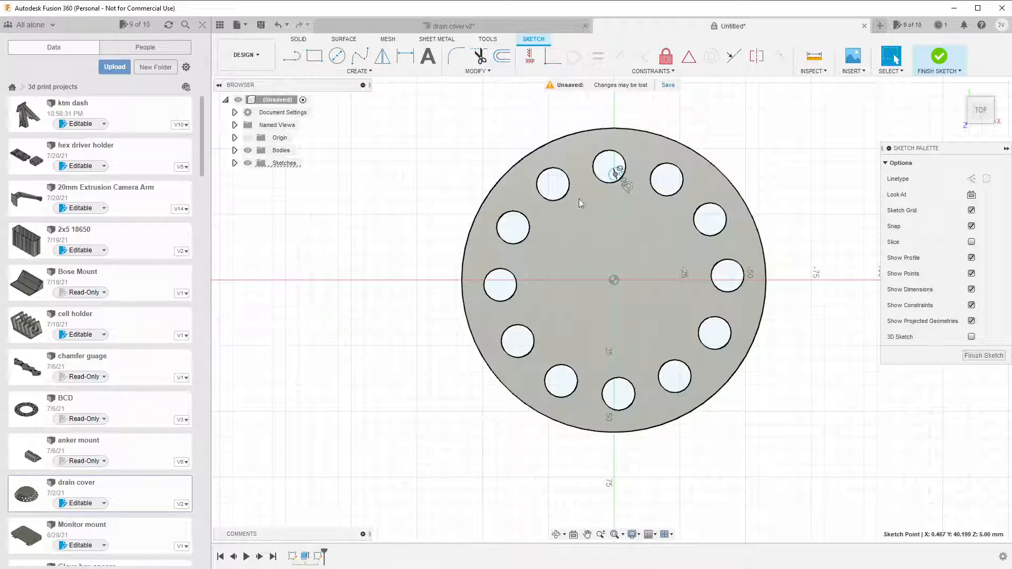
scroll(609, 183, "up", 7)
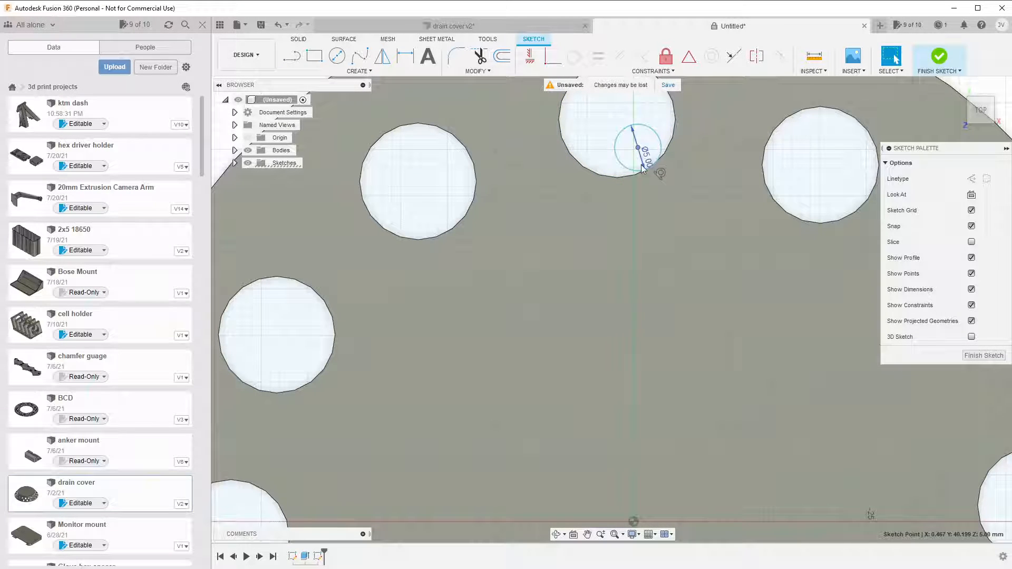
left_click_drag(641, 168, 613, 179)
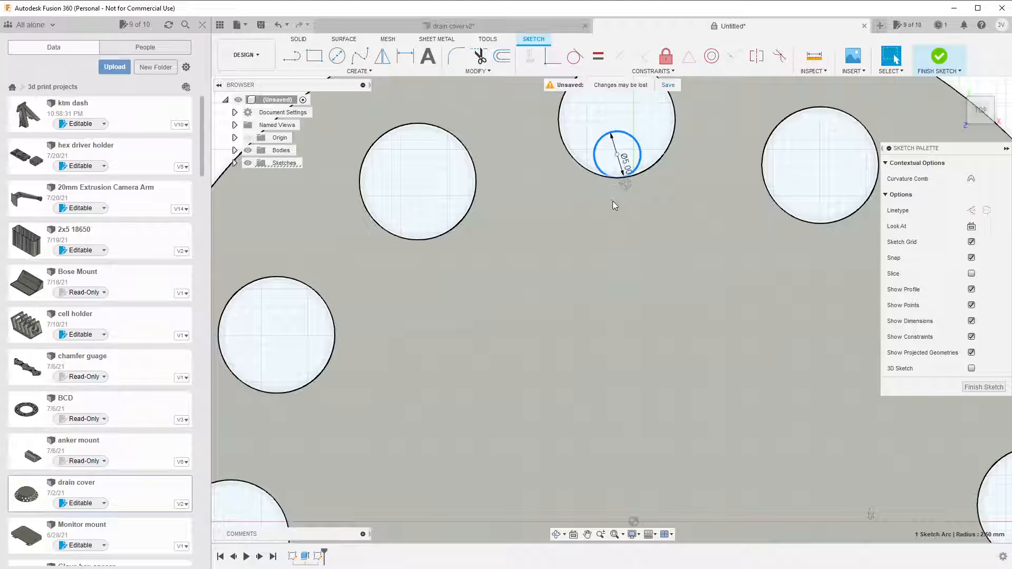
Create a full circular pattern of the 5 mm circle around the plate's centre point with a quantity of 6.
scroll(613, 203, "down", 6)
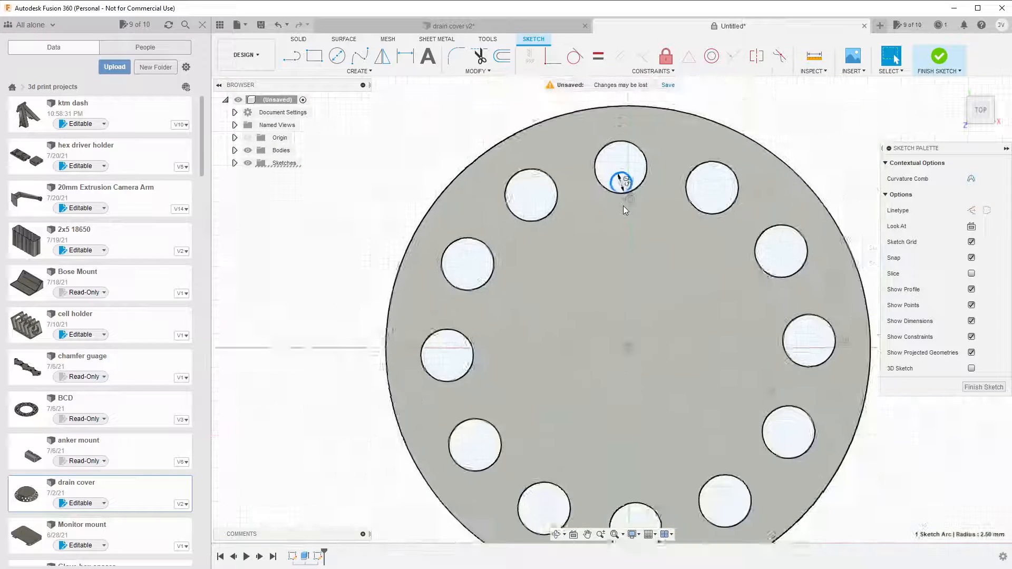
scroll(623, 210, "down", 1)
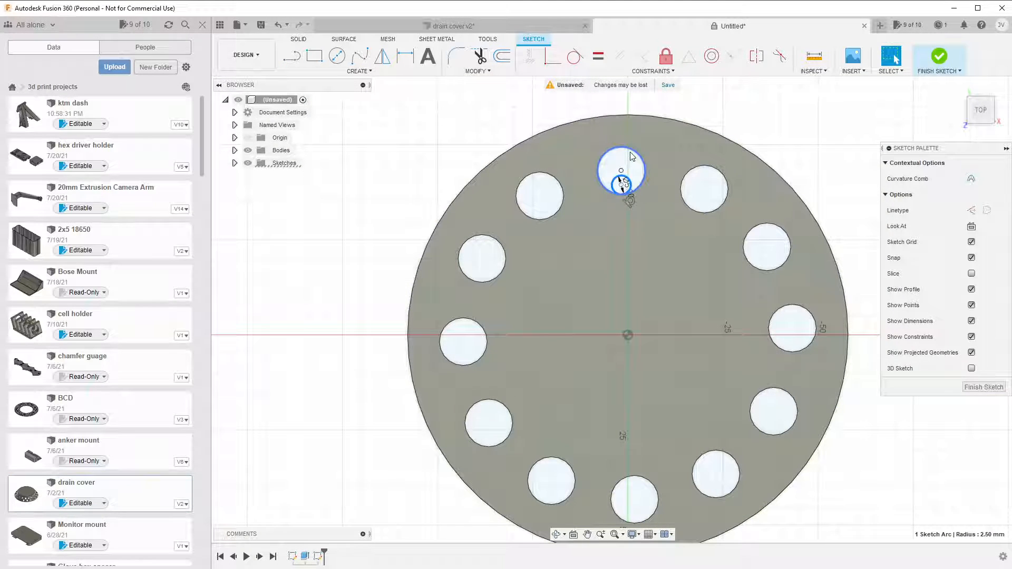
scroll(626, 177, "down", 3)
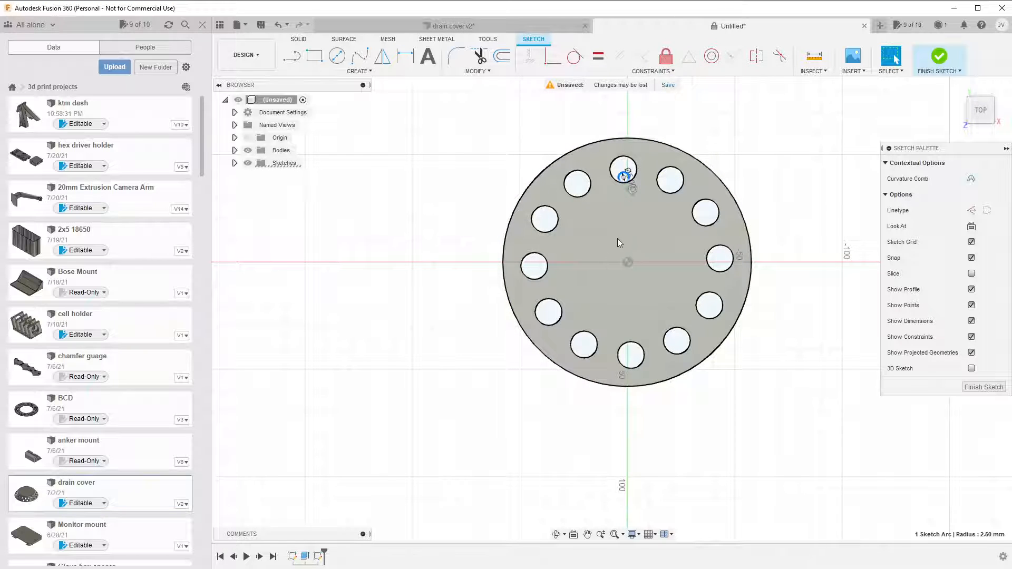
scroll(619, 237, "down", 2)
scroll(621, 238, "up", 5)
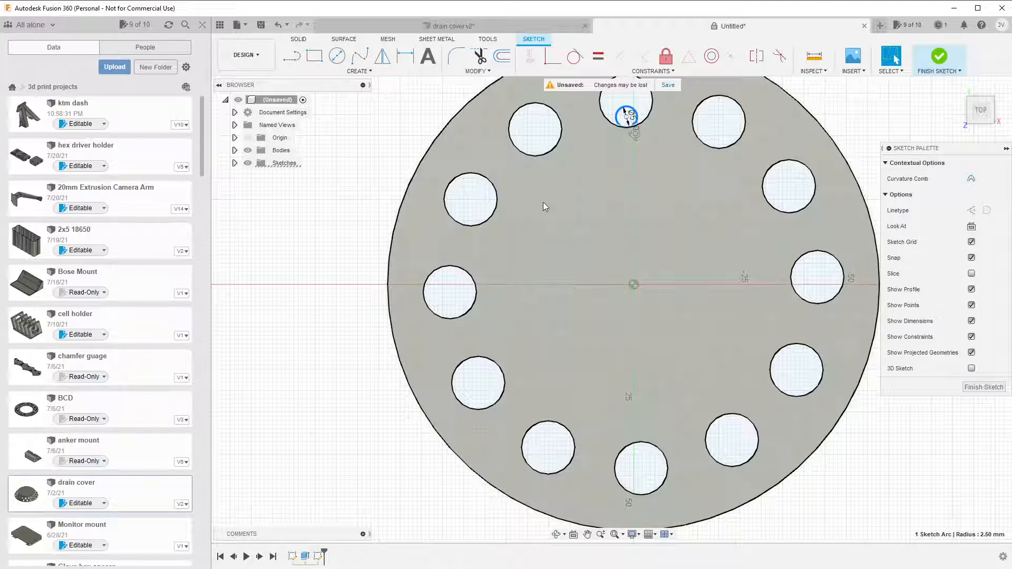
scroll(621, 161, "up", 1)
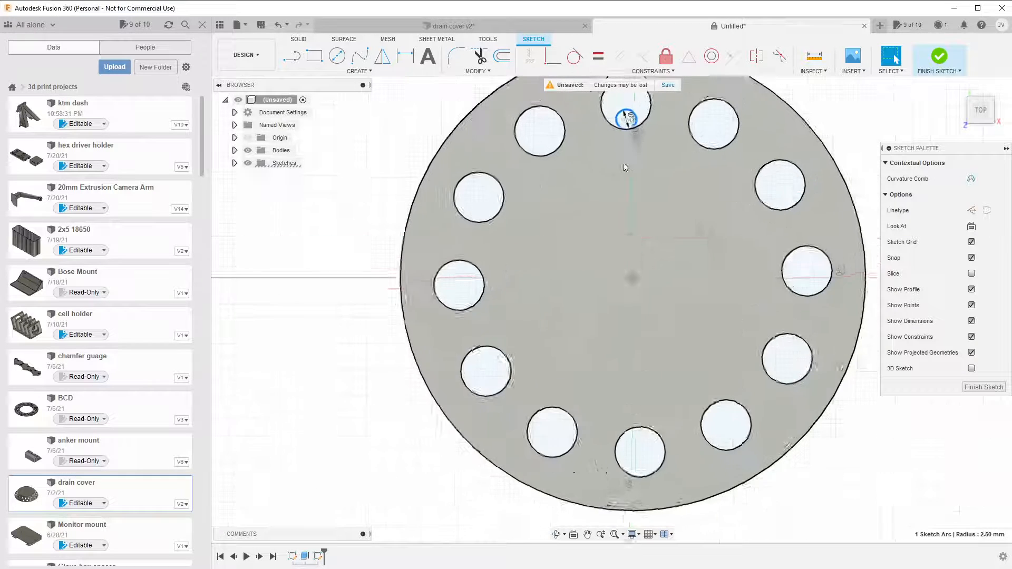
scroll(611, 150, "down", 3)
mouse_move(635, 193)
middle_mouse_down()
mouse_move(668, 214)
mouse_move(653, 255)
middle_mouse_up()
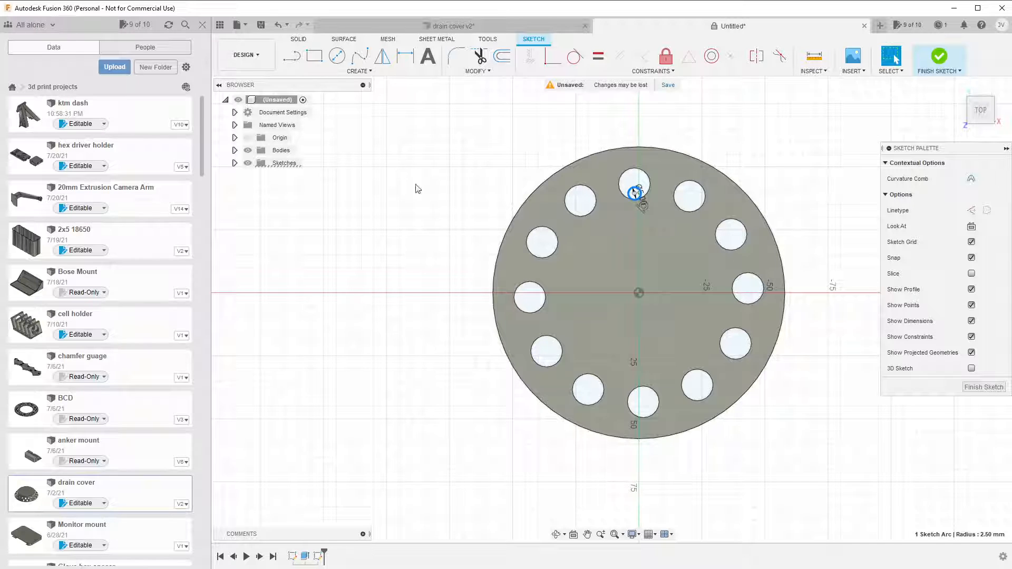
left_click(358, 71)
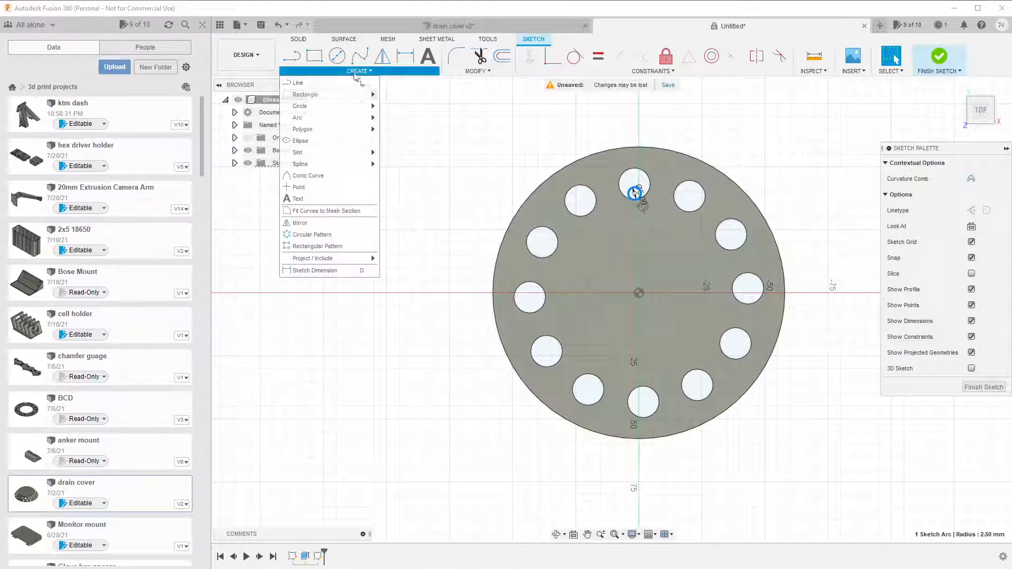
left_click(312, 234)
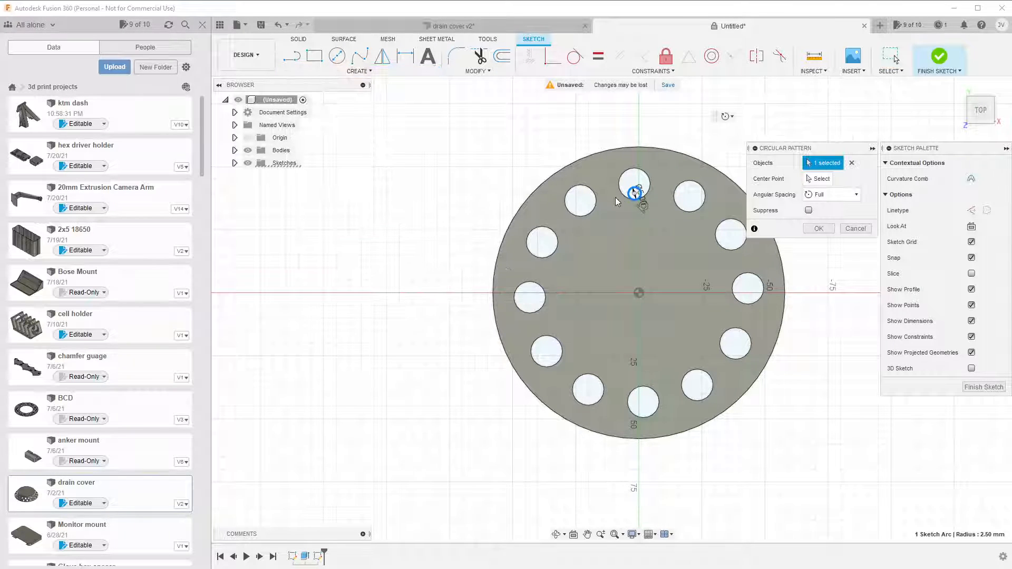
left_click(631, 192)
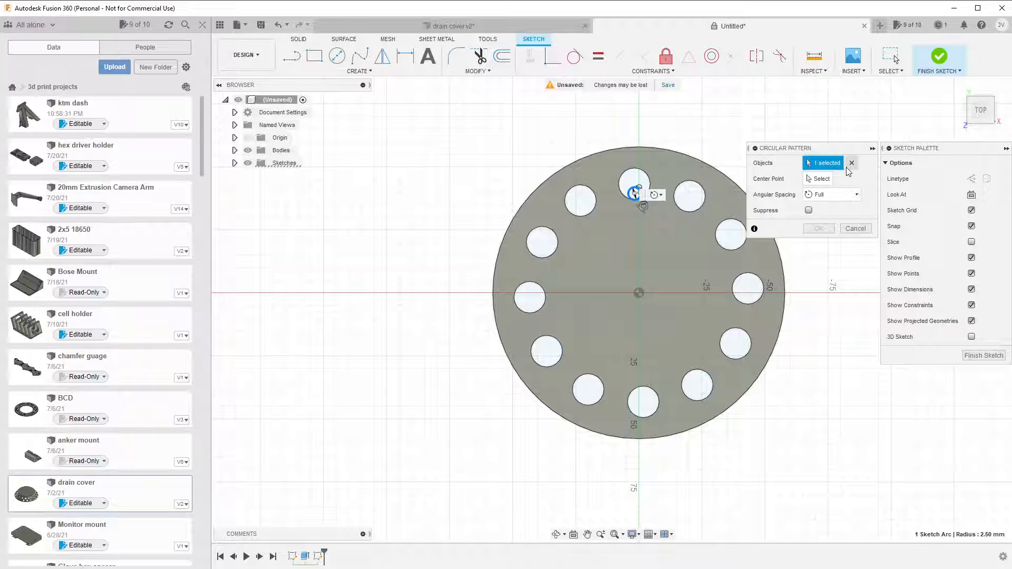
left_click(818, 179)
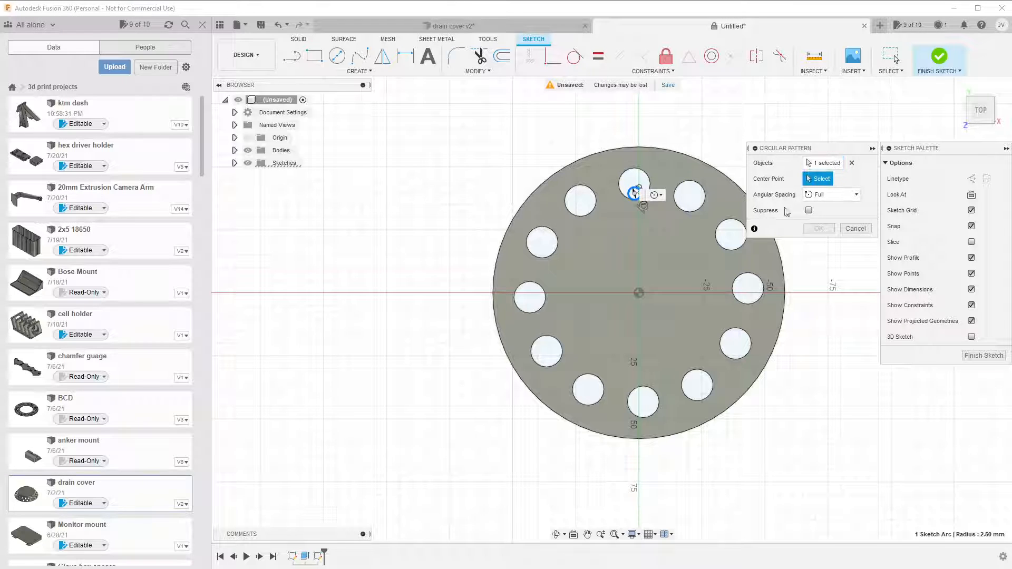
left_click(639, 293)
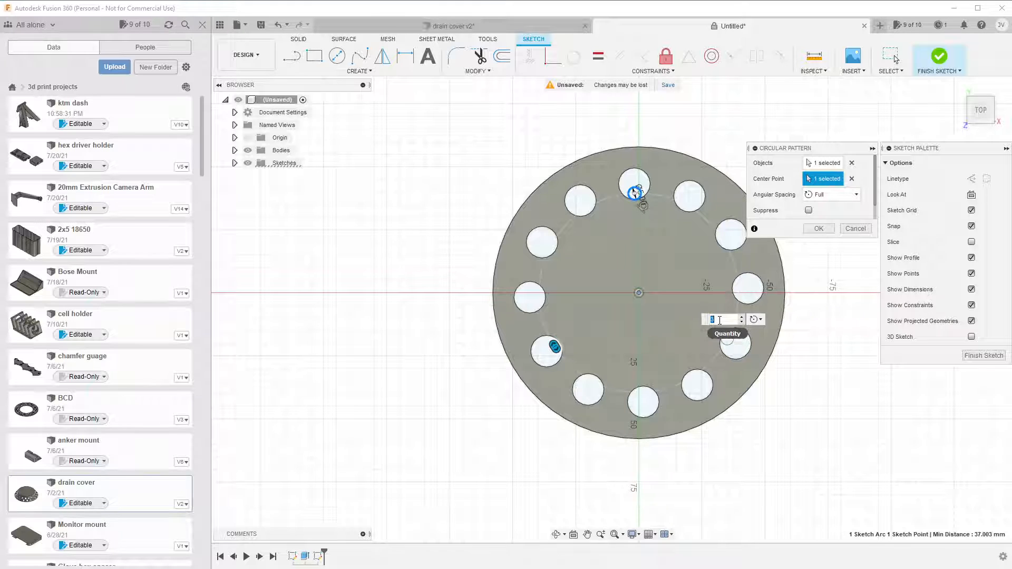
type("6")
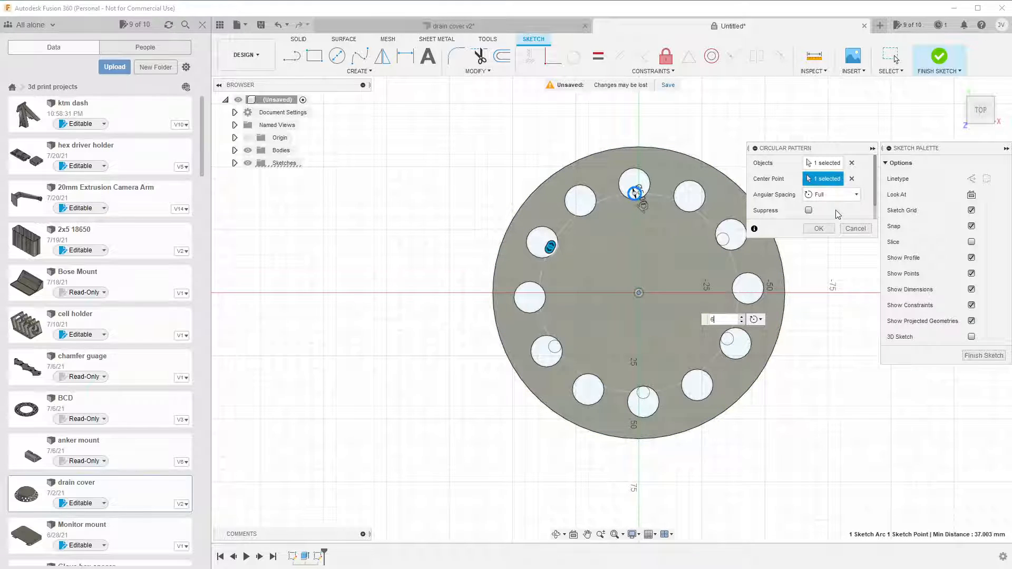
left_click(818, 229)
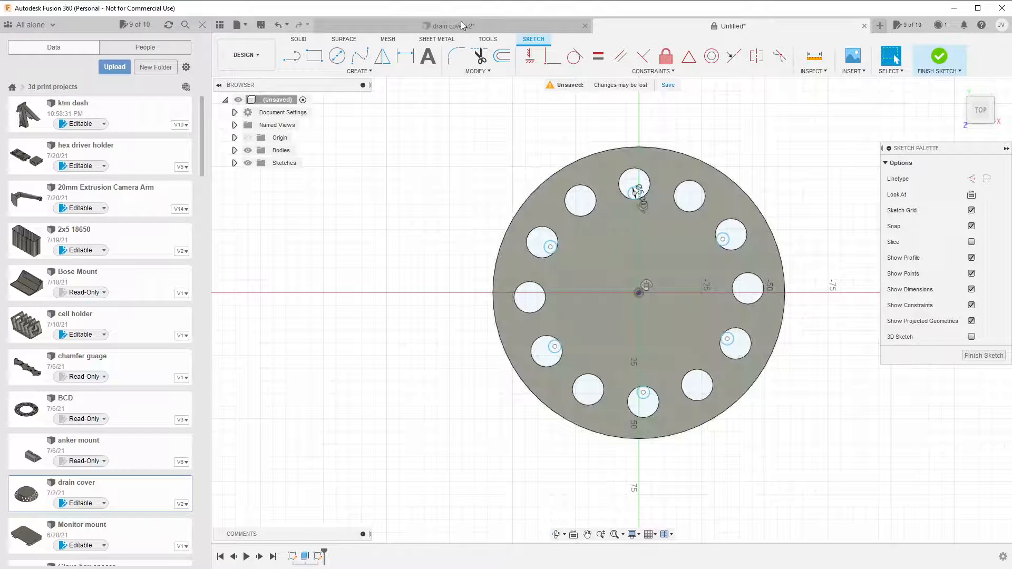
Measure the distance from the centre point to the outer circle of Sketch2 in drain cover v2, and return to the untitled design.
left_click(462, 25)
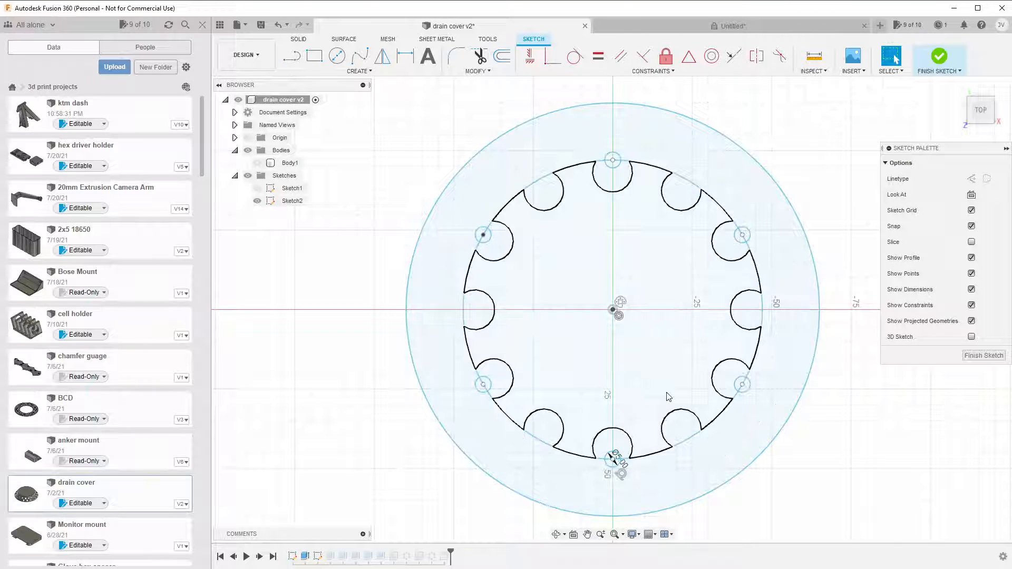
left_click(734, 480)
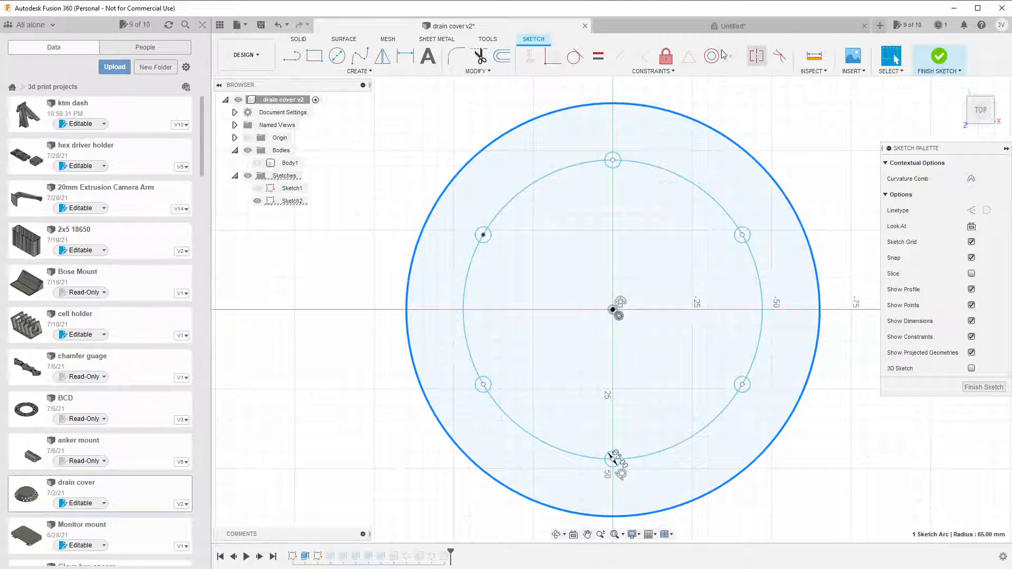
left_click(814, 57)
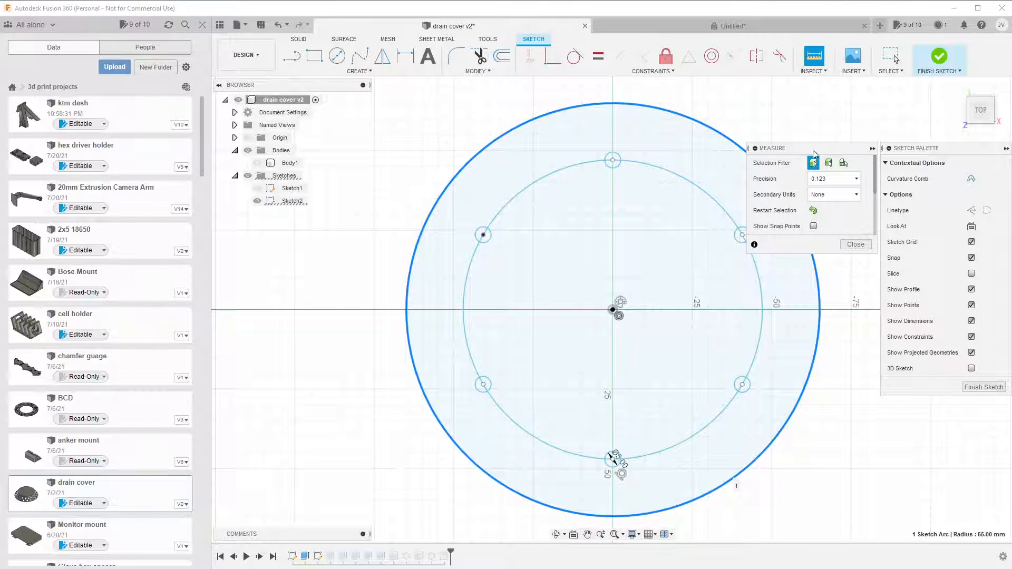
left_click(741, 139)
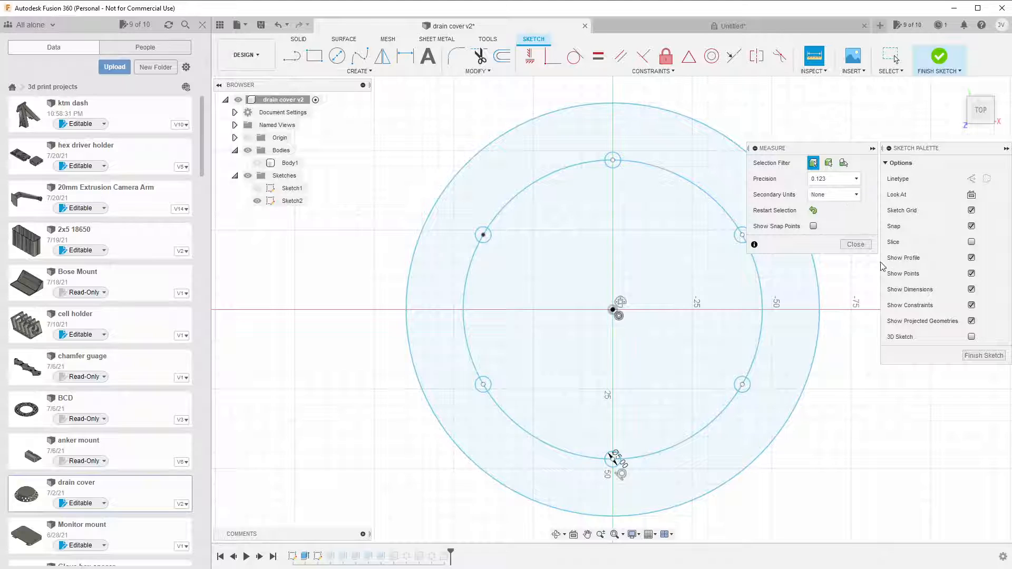
left_click(729, 140)
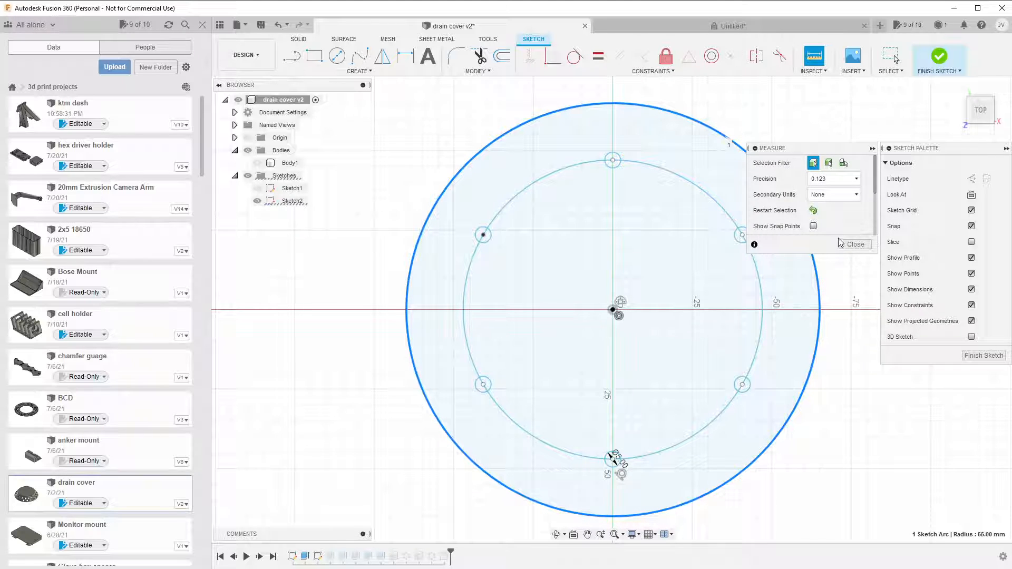
left_click(856, 246)
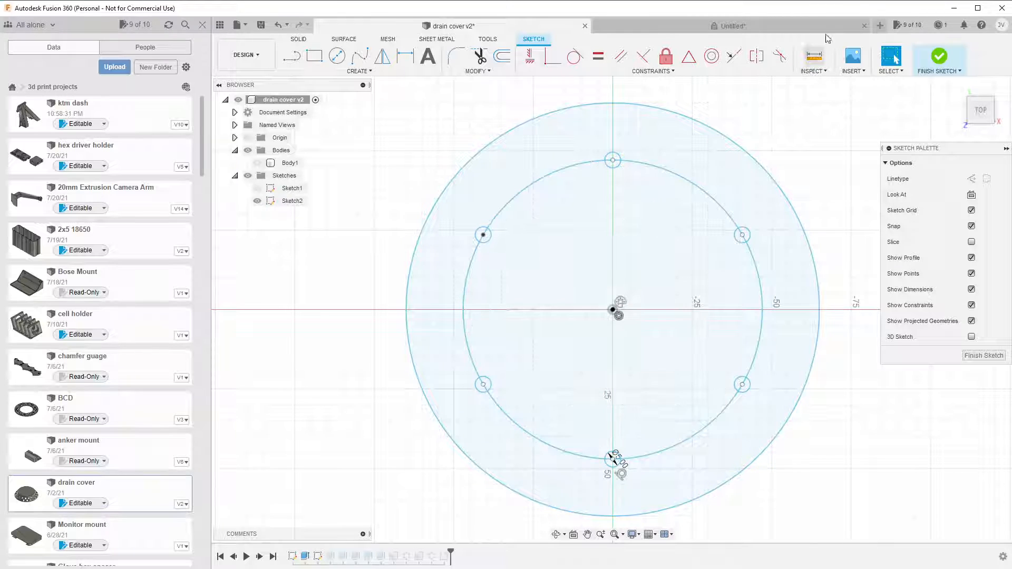
left_click(813, 70)
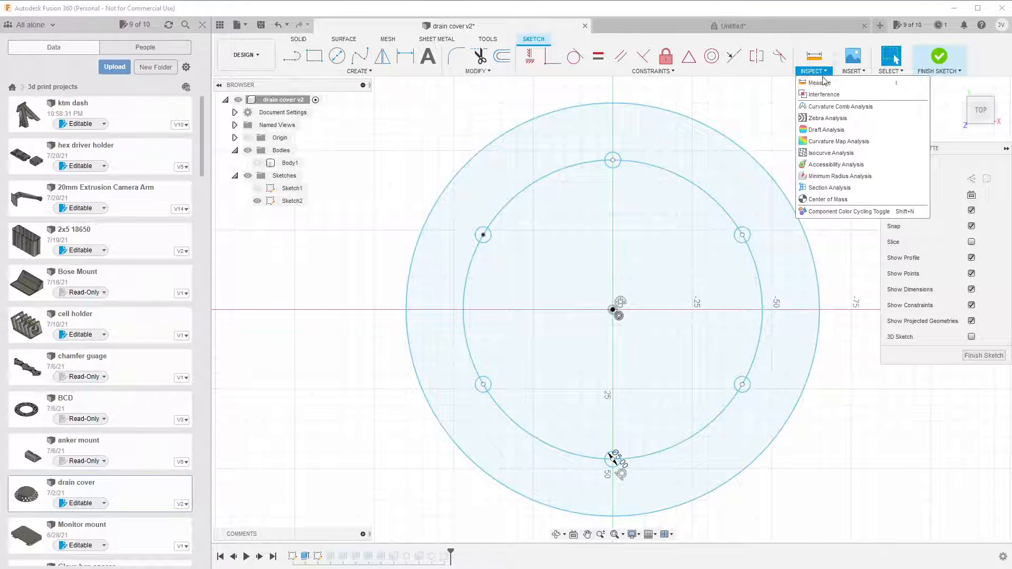
left_click(818, 83)
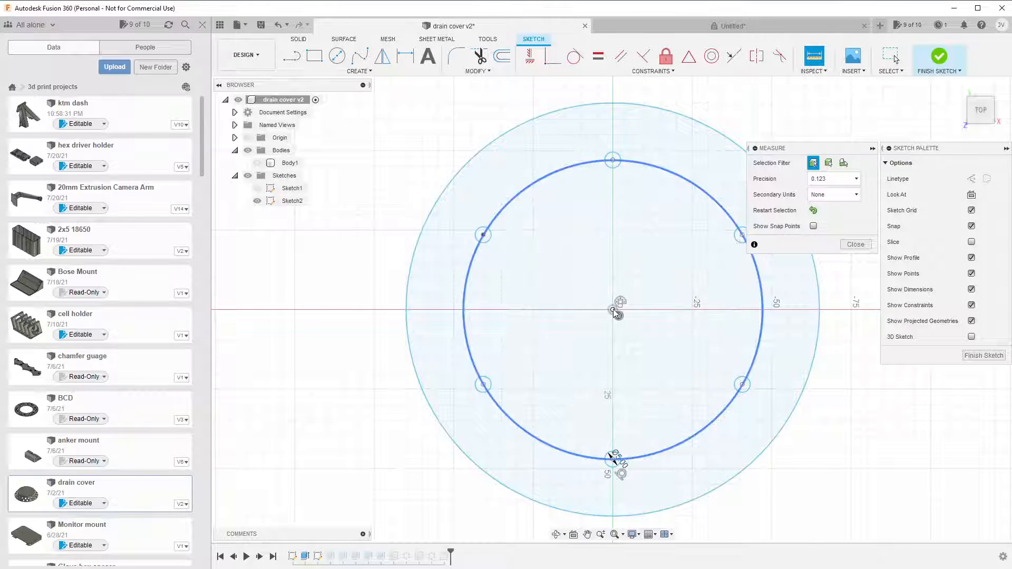
left_click(613, 311)
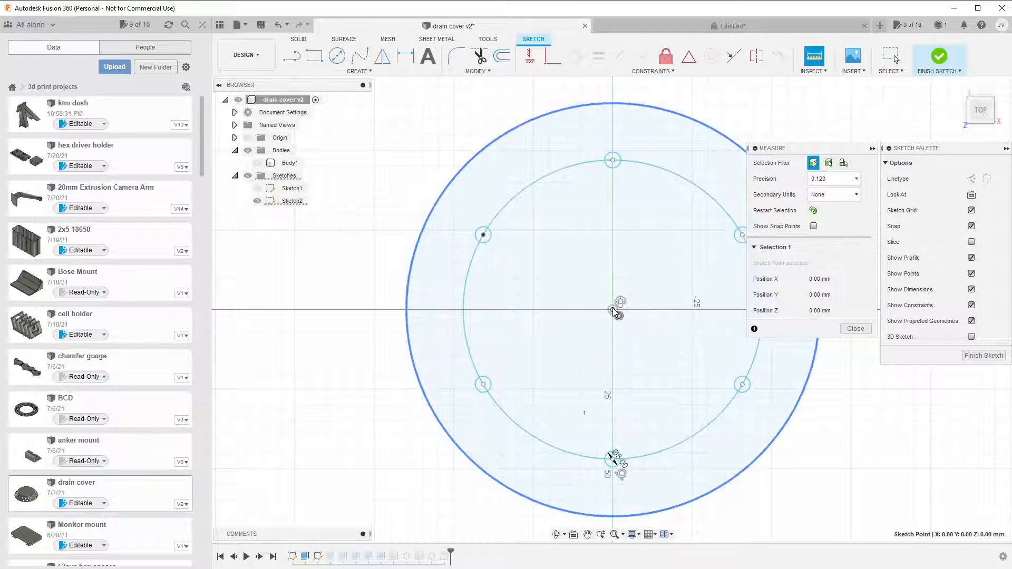
left_click(701, 127)
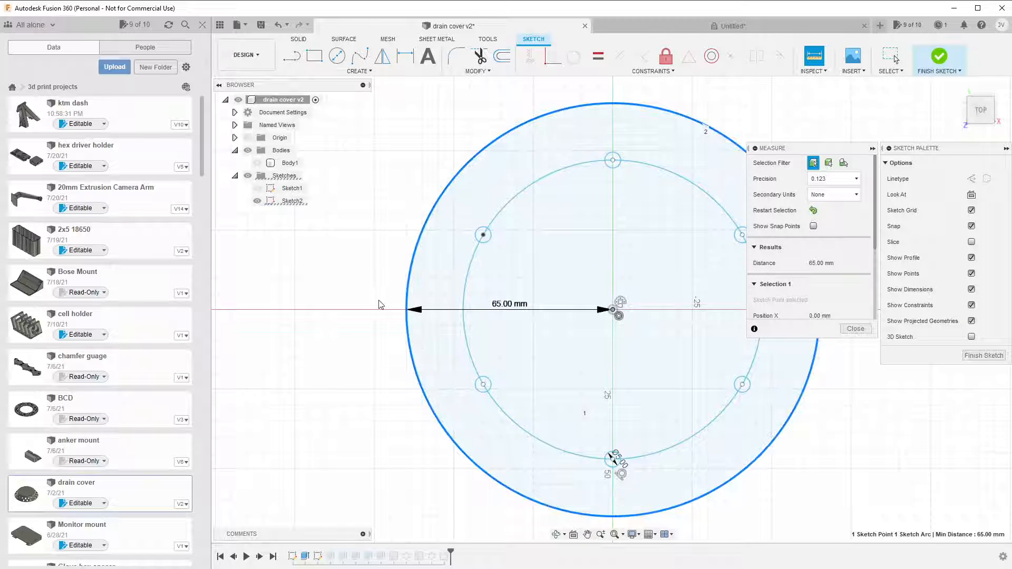
left_click(725, 26)
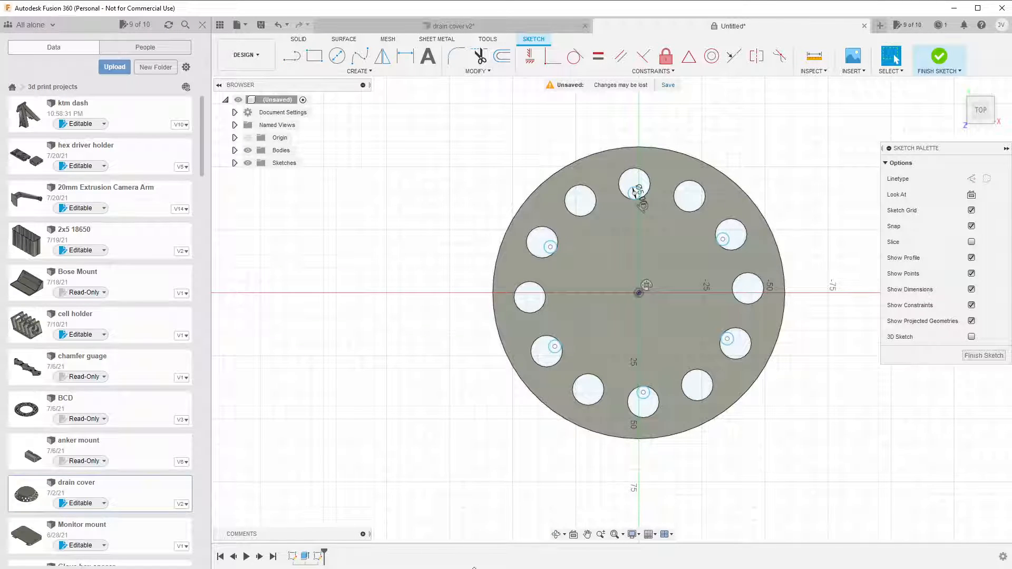
left_click(319, 557)
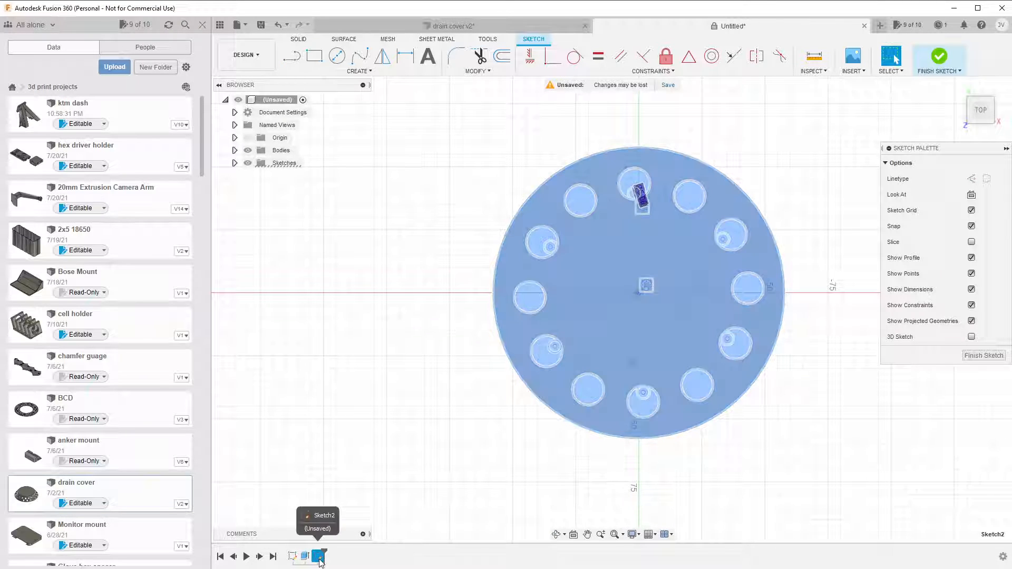
right_click(319, 560)
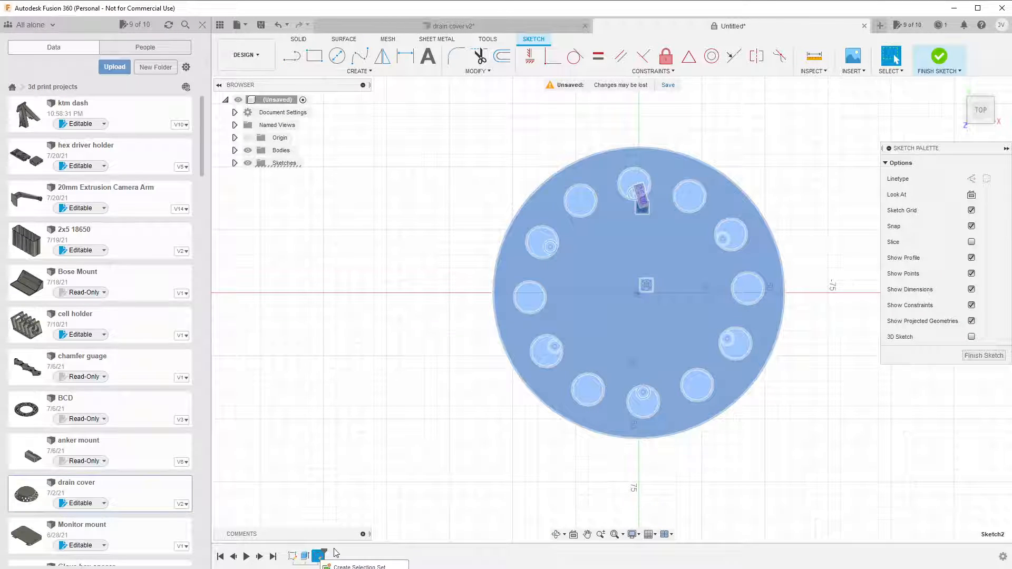
left_click(875, 488)
left_click(758, 481)
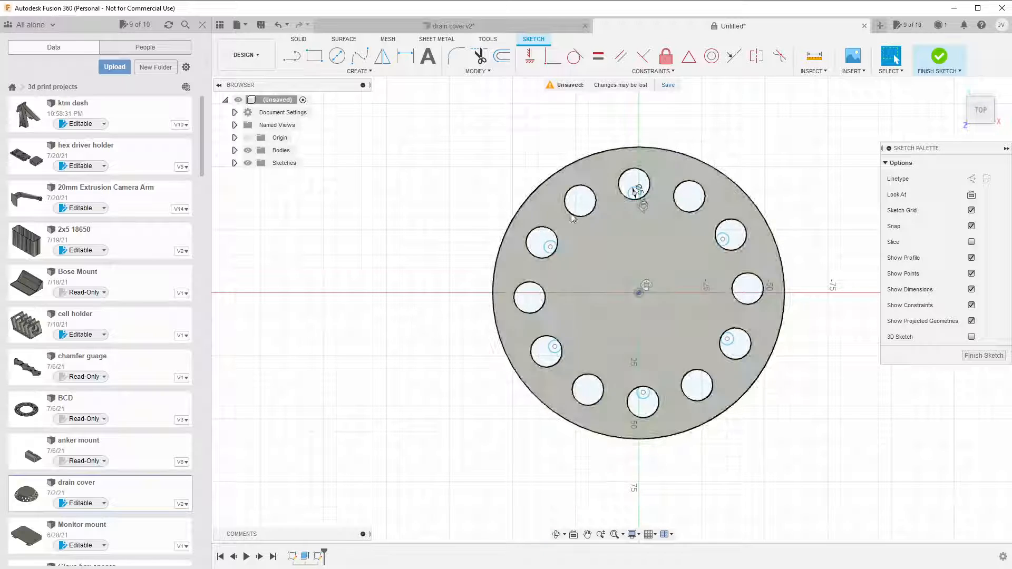
Draw a circle centred on the plate's centre point with a diameter of 65*2 mm, and finish the sketch.
left_click(336, 55)
left_click(639, 293)
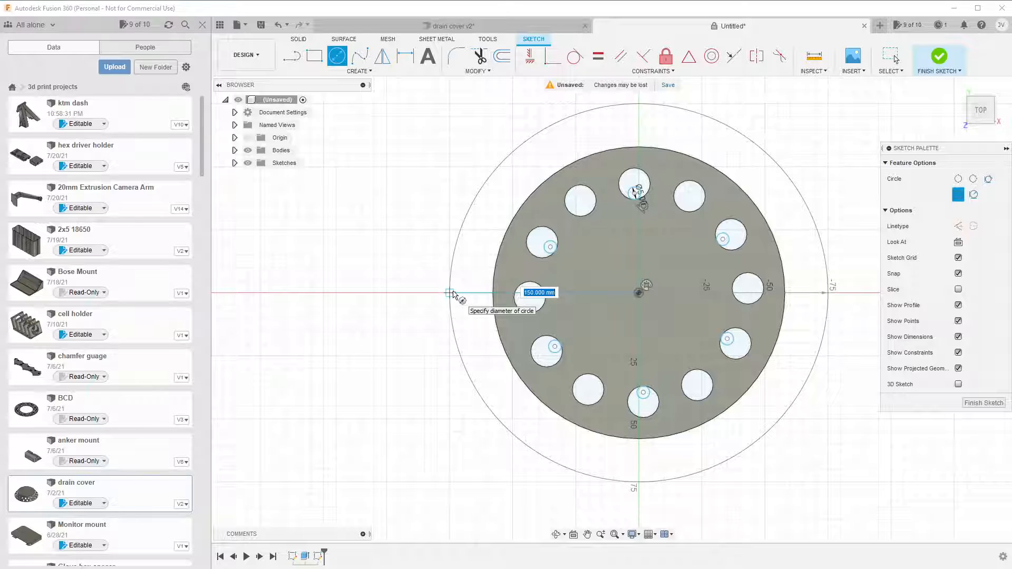
type("65*2")
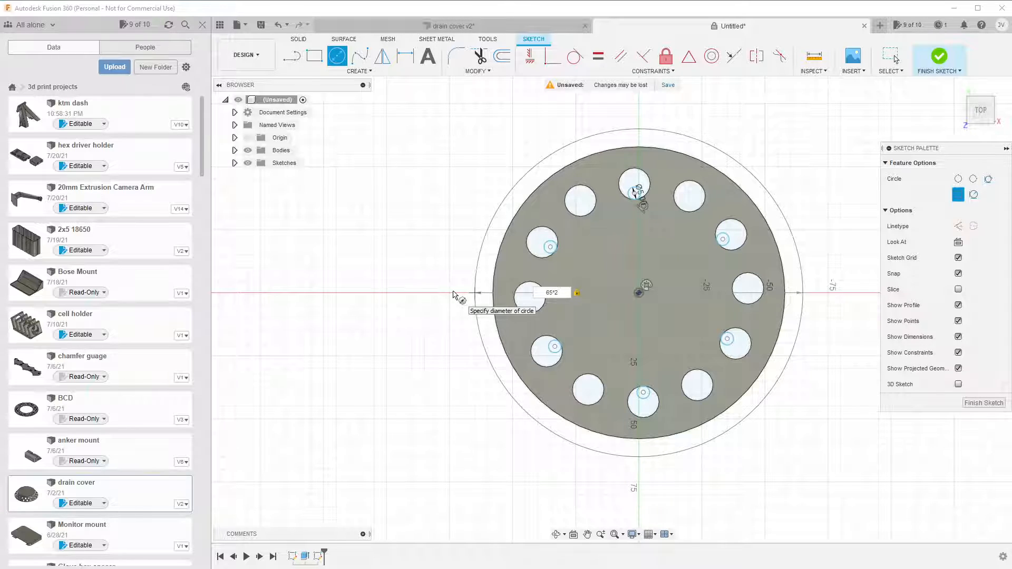
key("Return")
key("Escape")
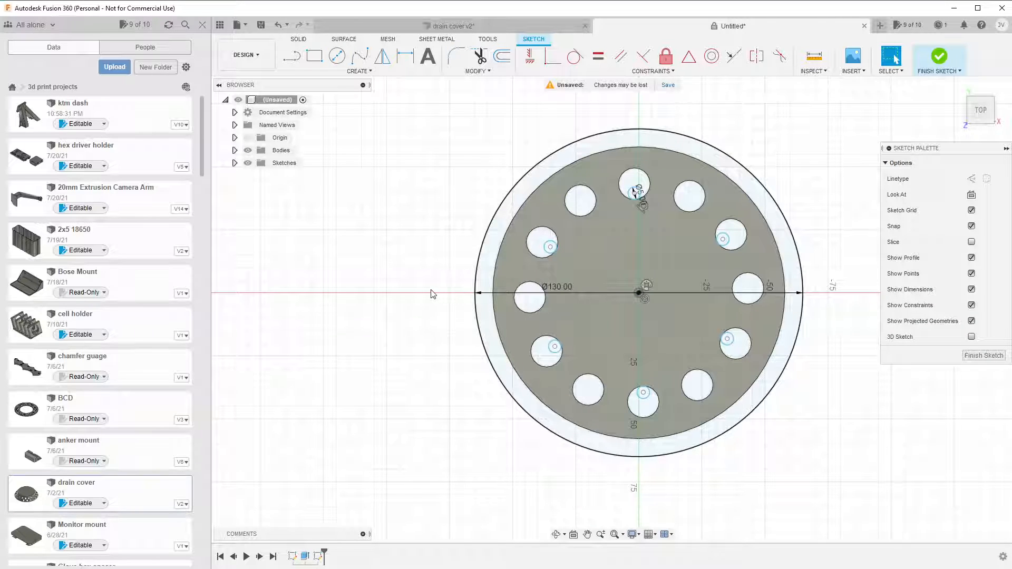
left_click(983, 356)
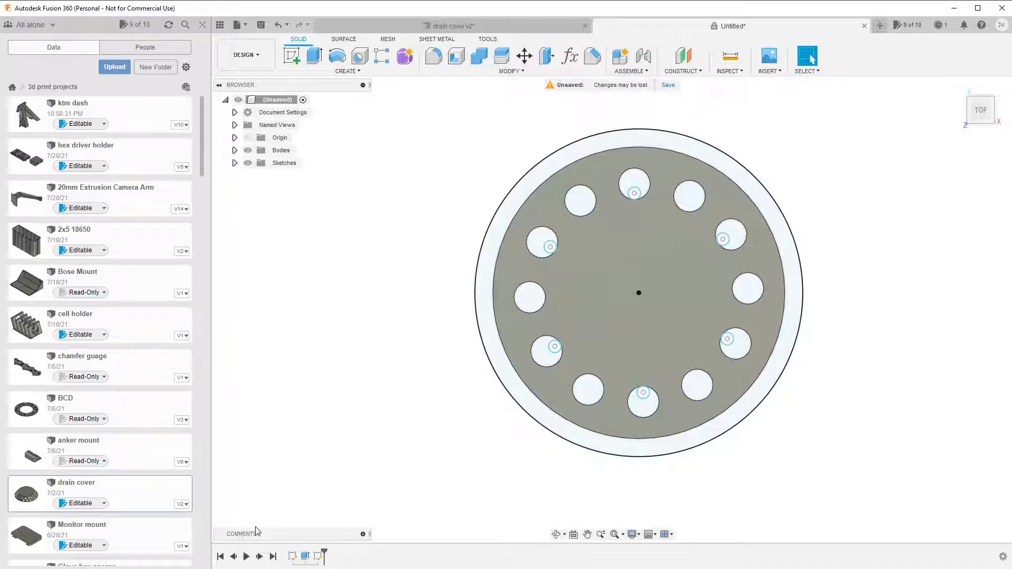
In drain cover v2, finish the sketch, roll the history back to just after Extrude2, inspect that extrusion's settings, and return to the untitled design.
left_click(498, 26)
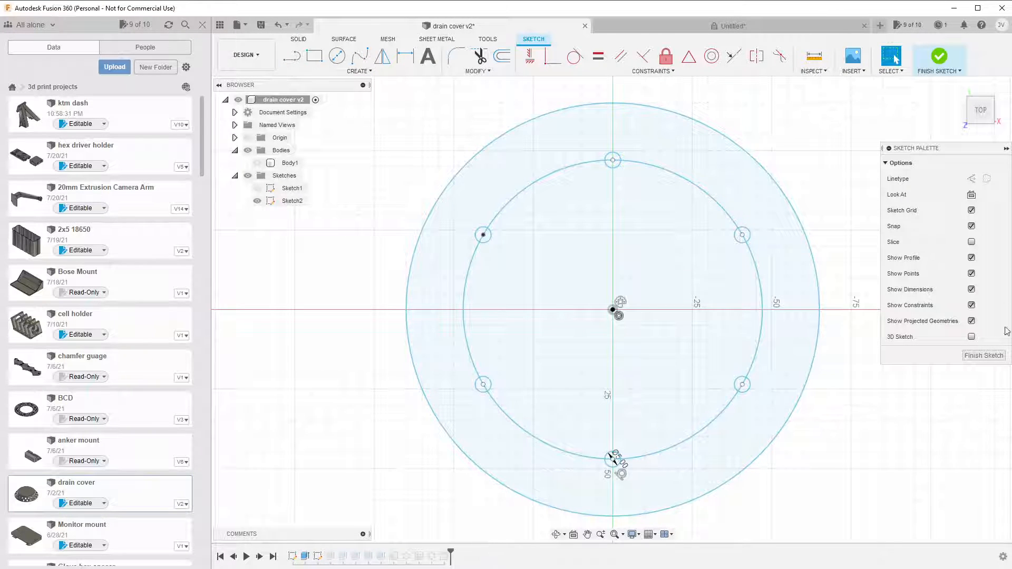
left_click(983, 356)
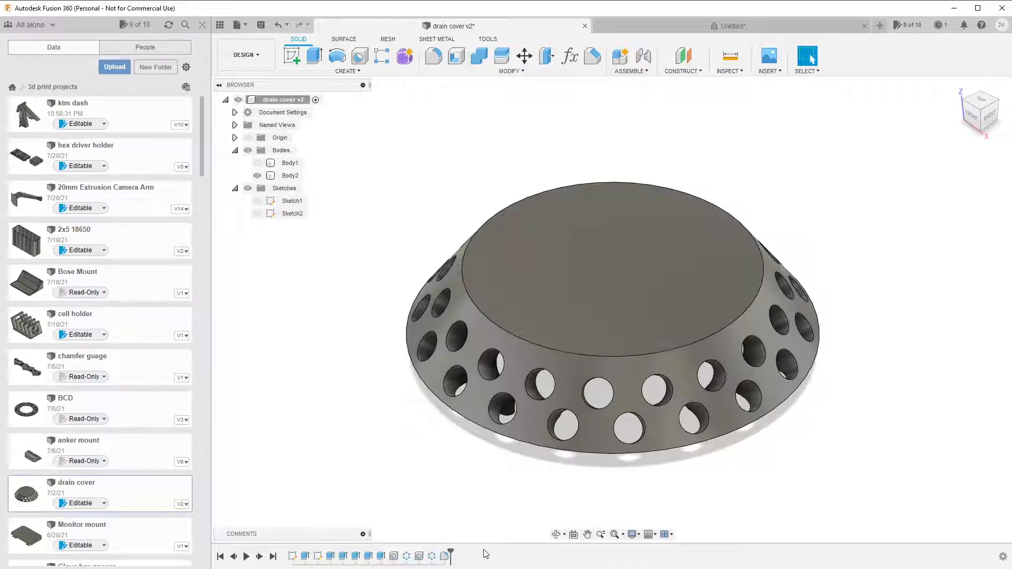
mouse_move(449, 551)
left_mouse_down()
mouse_move(318, 561)
mouse_move(340, 558)
left_mouse_up()
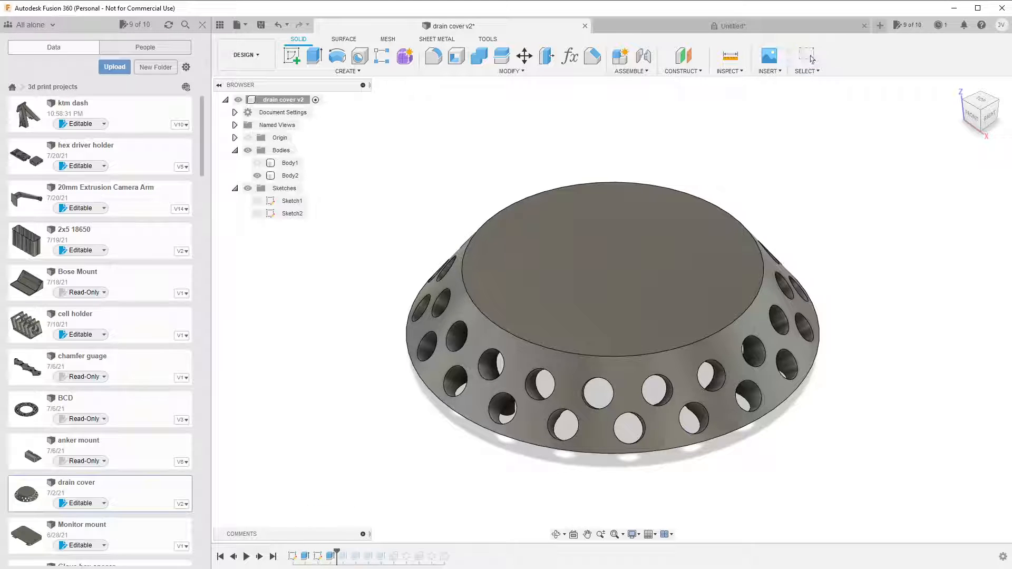
left_click(331, 558)
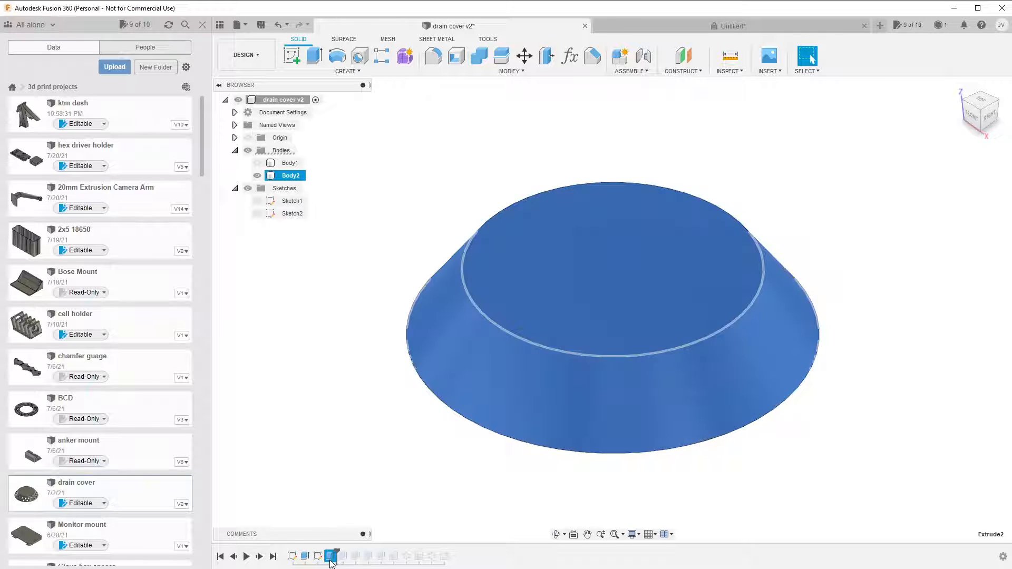
double_click(331, 557)
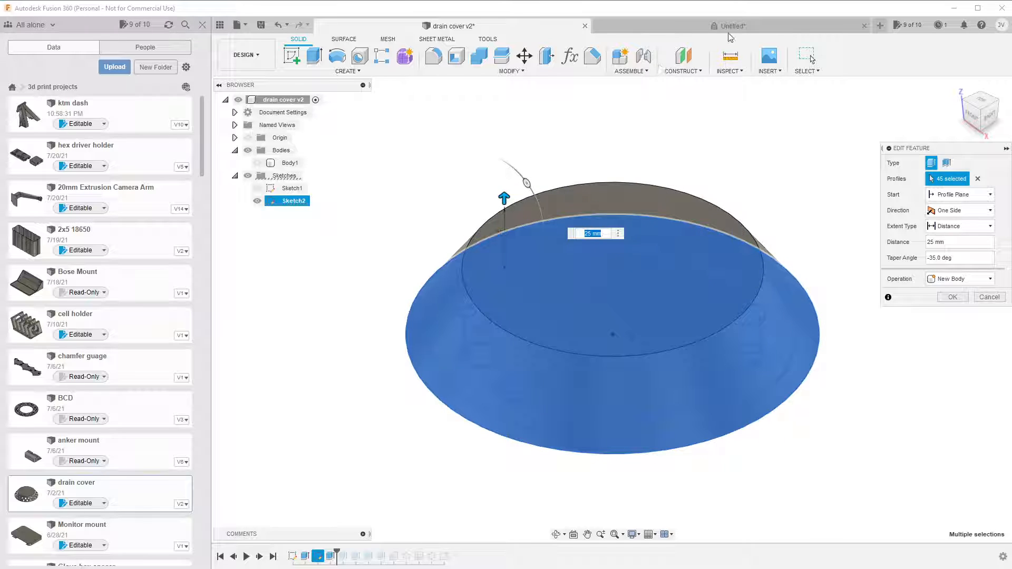
left_click(738, 26)
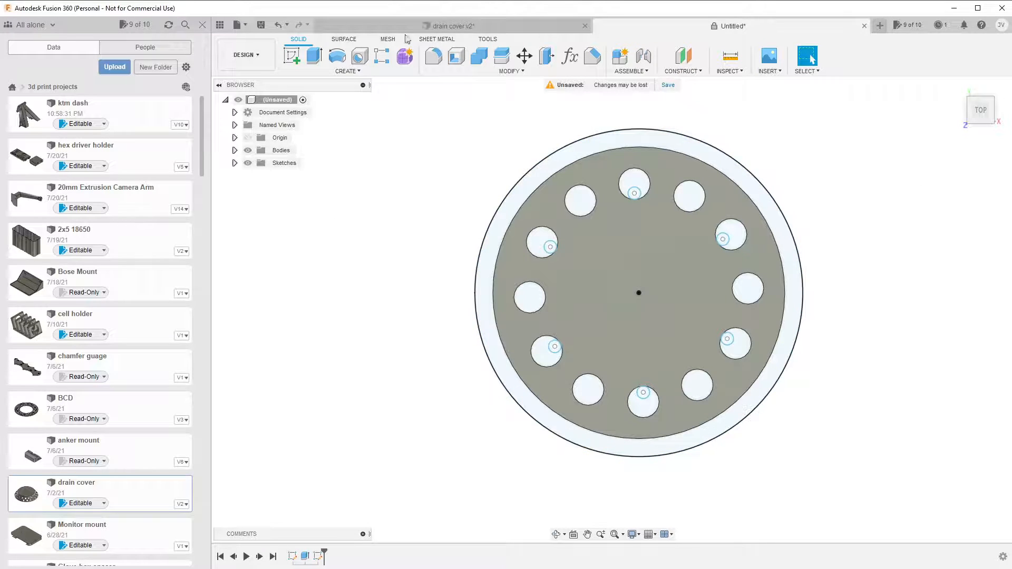
left_click(956, 86)
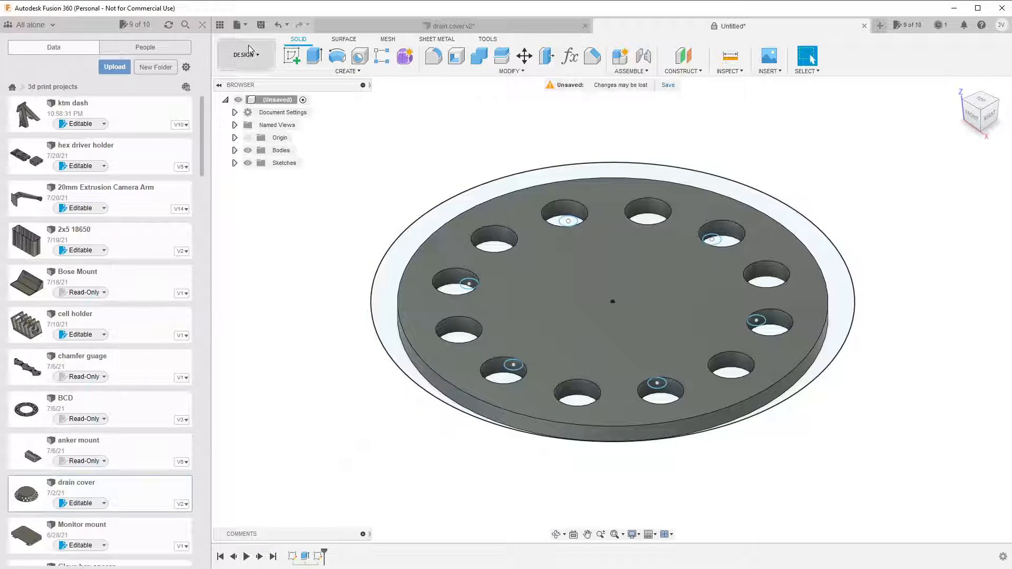
left_click(314, 55)
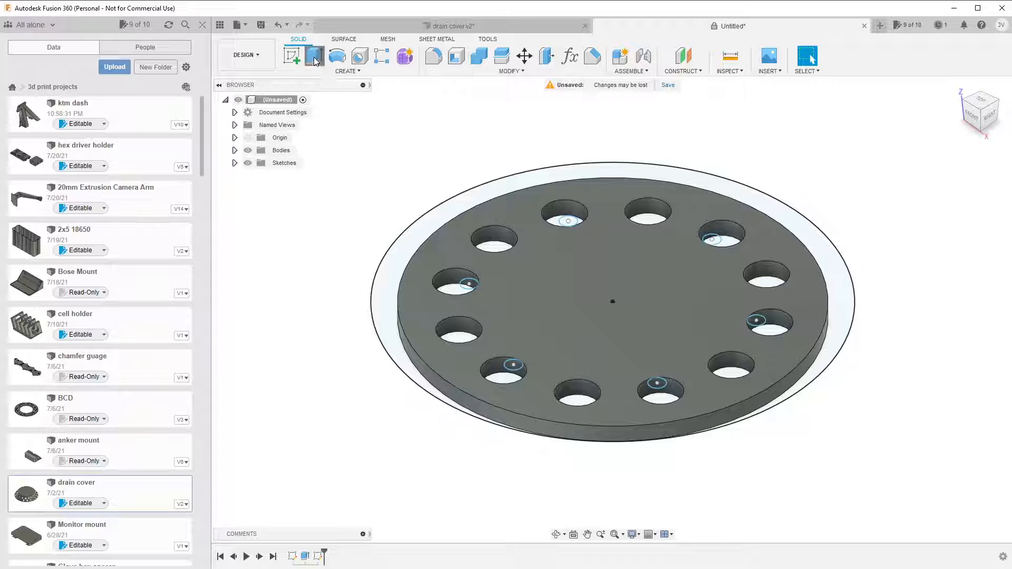
left_click(389, 269)
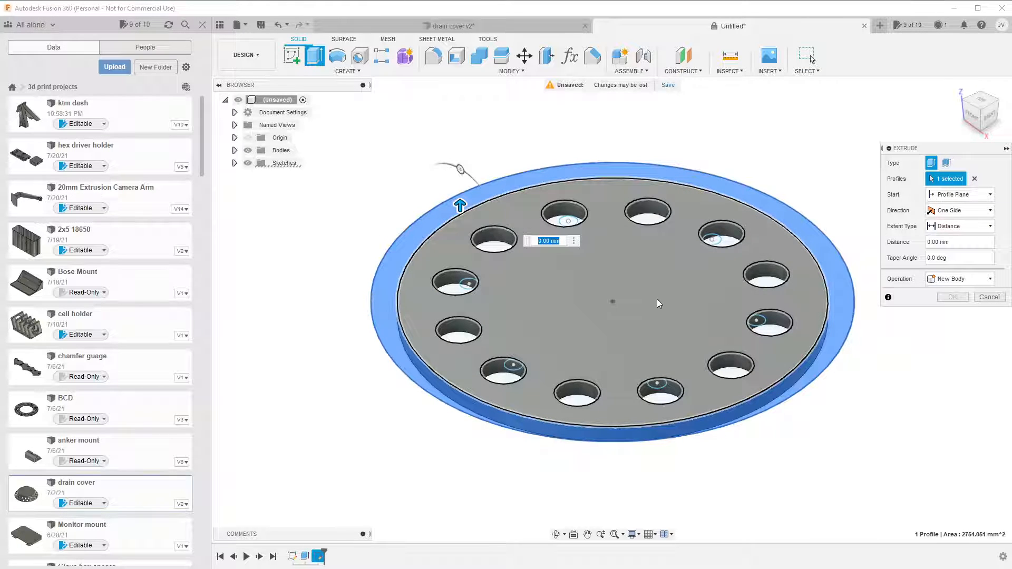
left_click(610, 300)
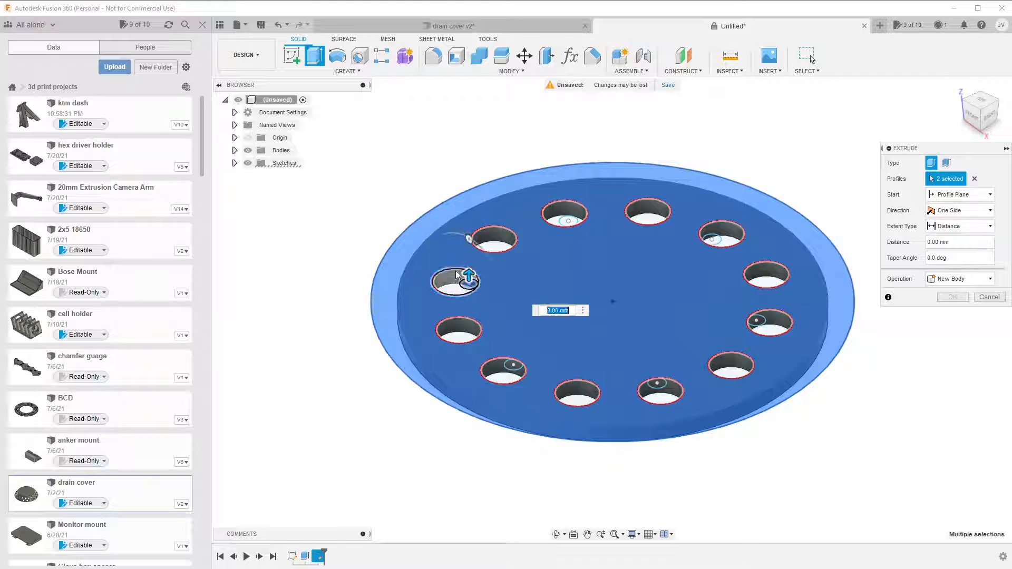
left_click(465, 290)
left_click(494, 242)
left_click(562, 217)
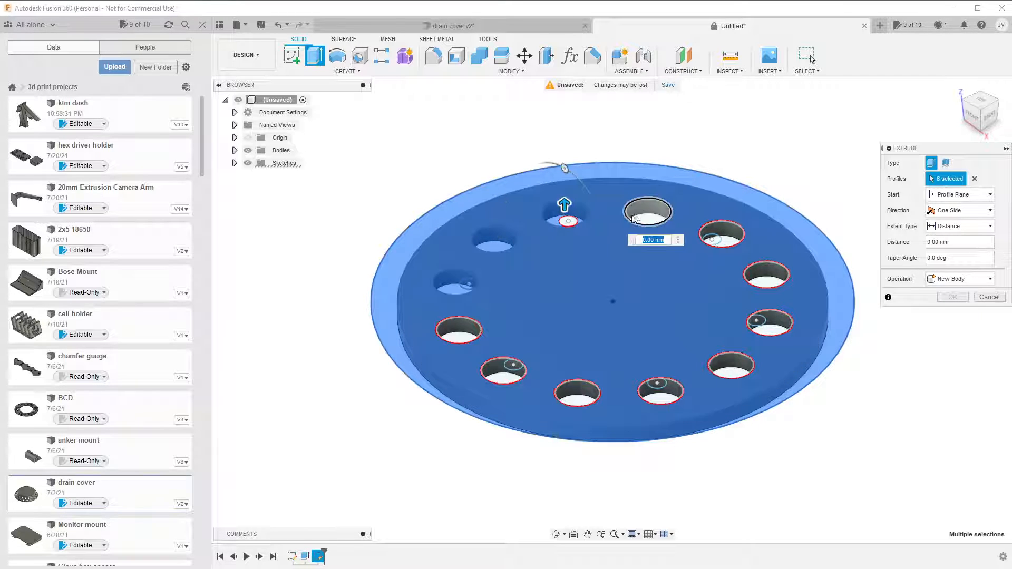
left_click(653, 288)
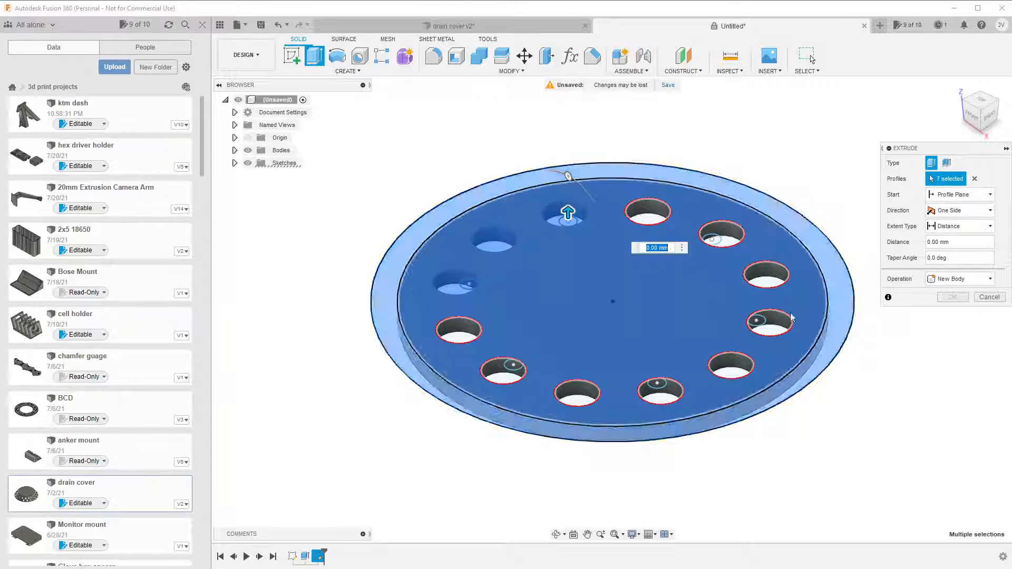
left_click_drag(334, 130, 996, 502)
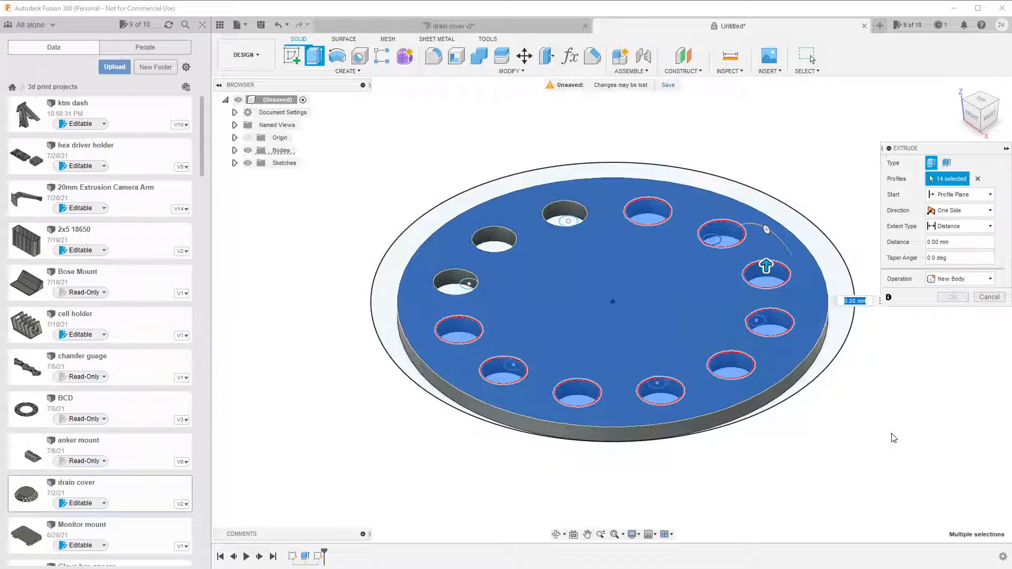
key("Escape")
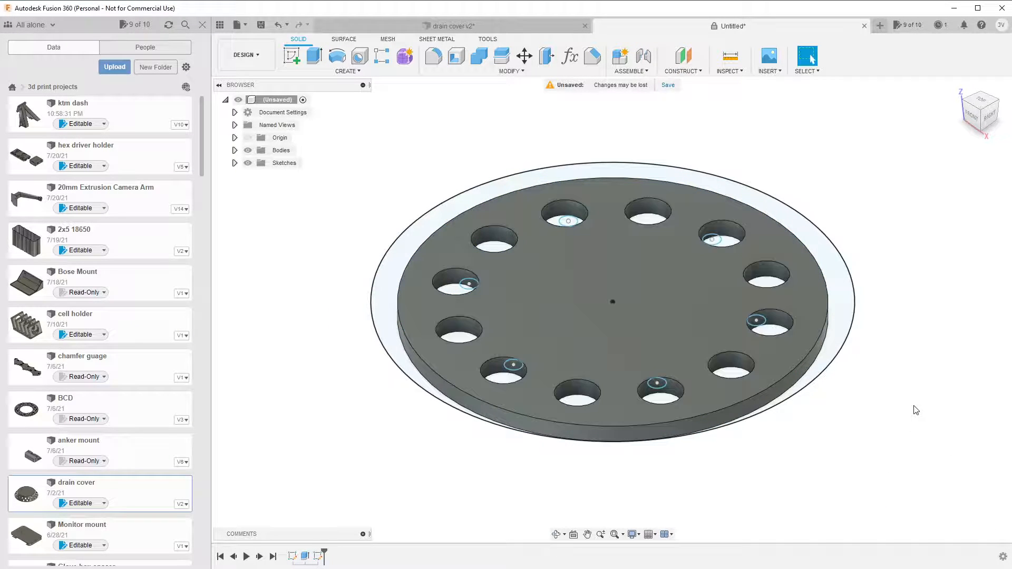
Extrude all profiles inside the outer circle, including the plate and its holes, 15 mm upward as a Join.
left_click(312, 64)
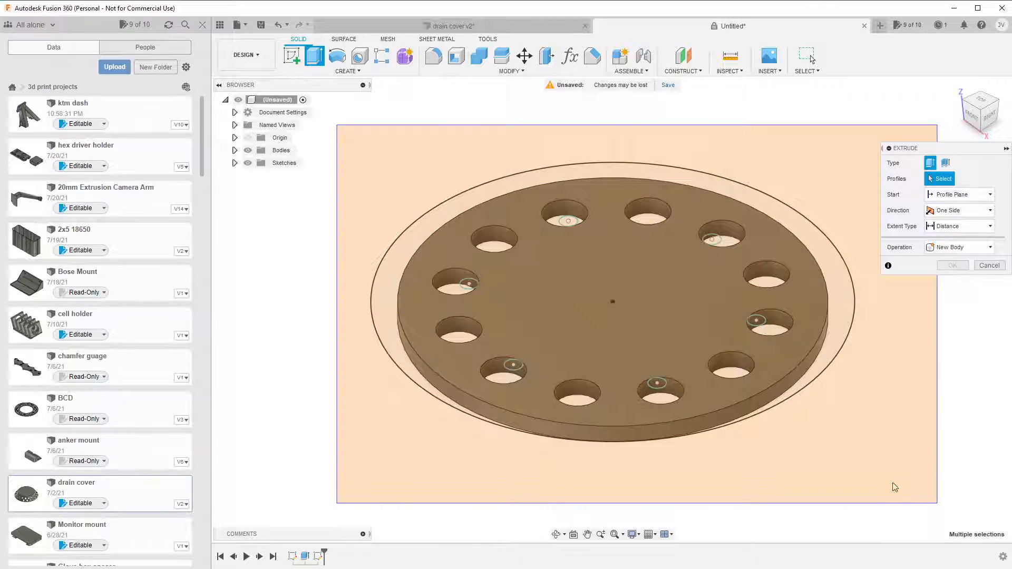
left_click(894, 486)
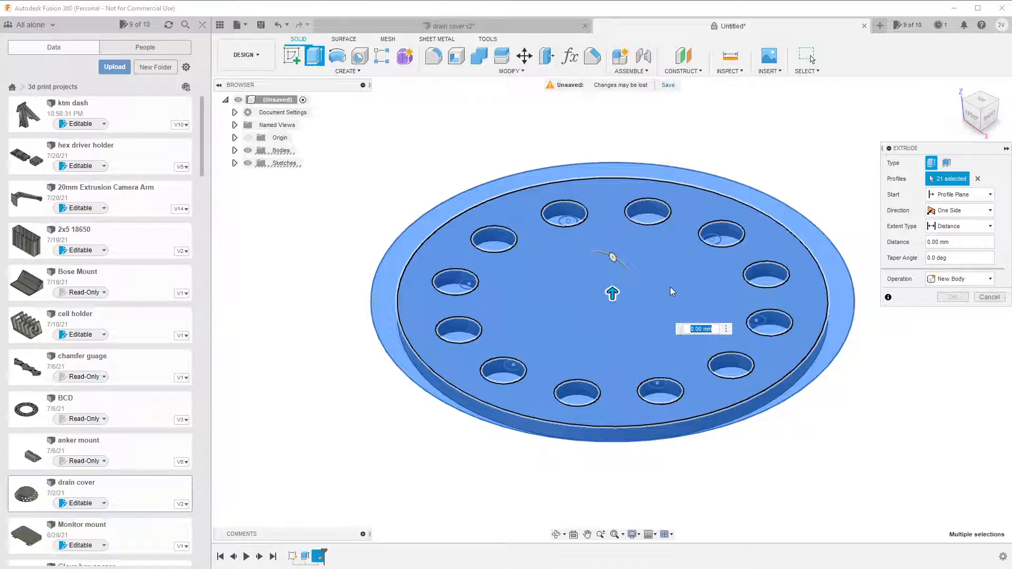
type("15")
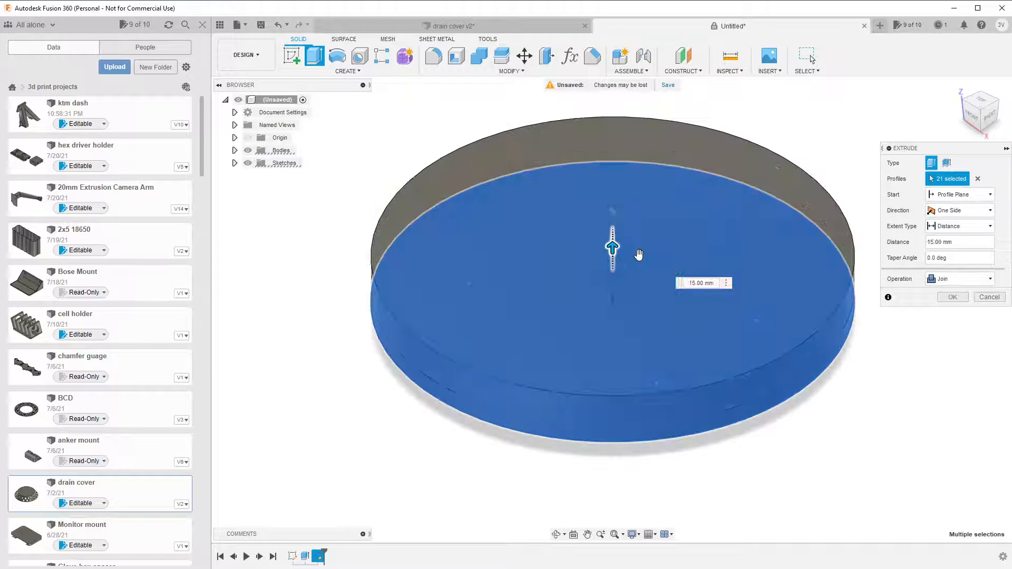
Check the distance, taper angle and operation of Extrude2 in drain cover v2, and return to the untitled design.
left_click(464, 26)
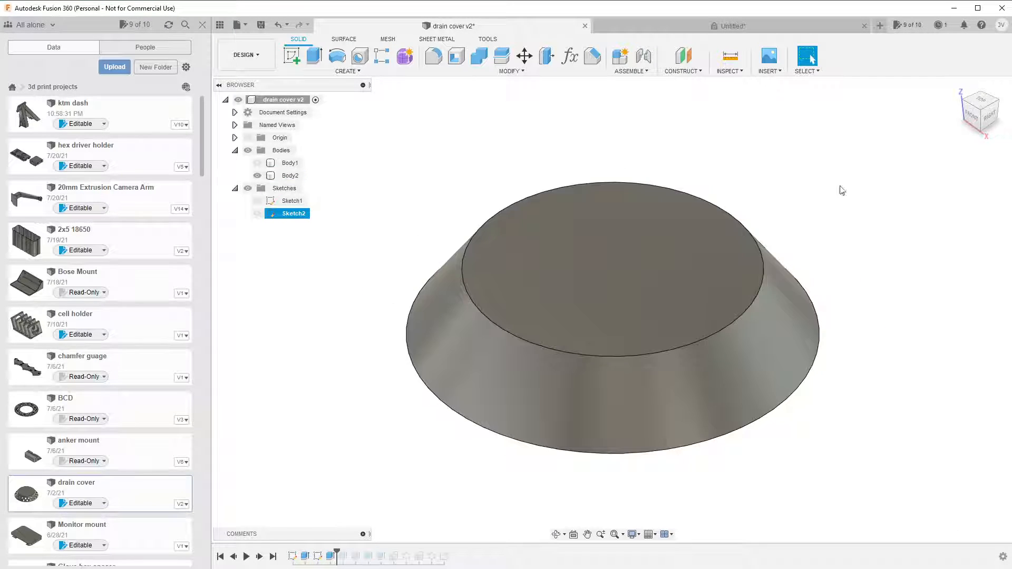
left_click(330, 556)
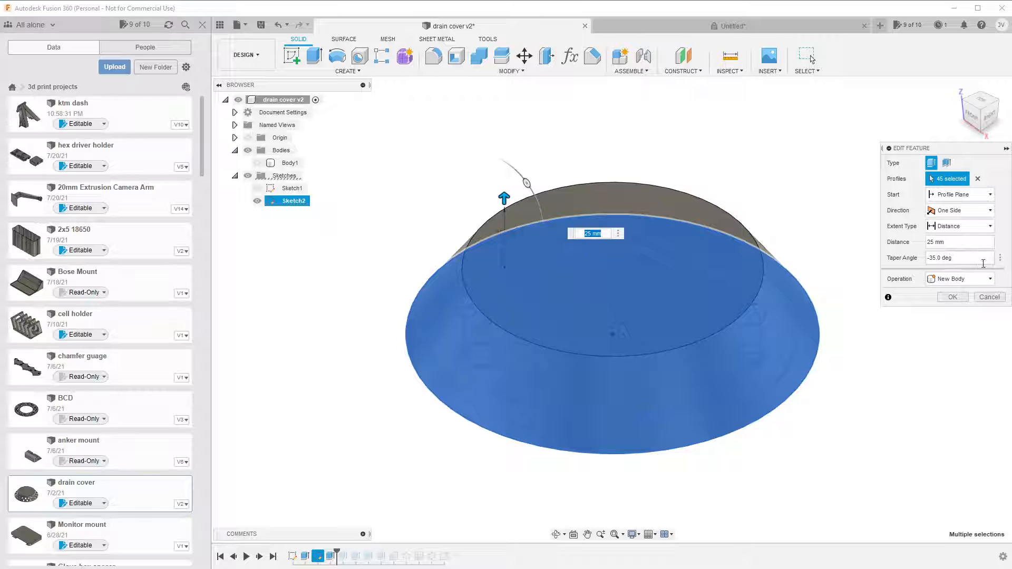
left_click(730, 25)
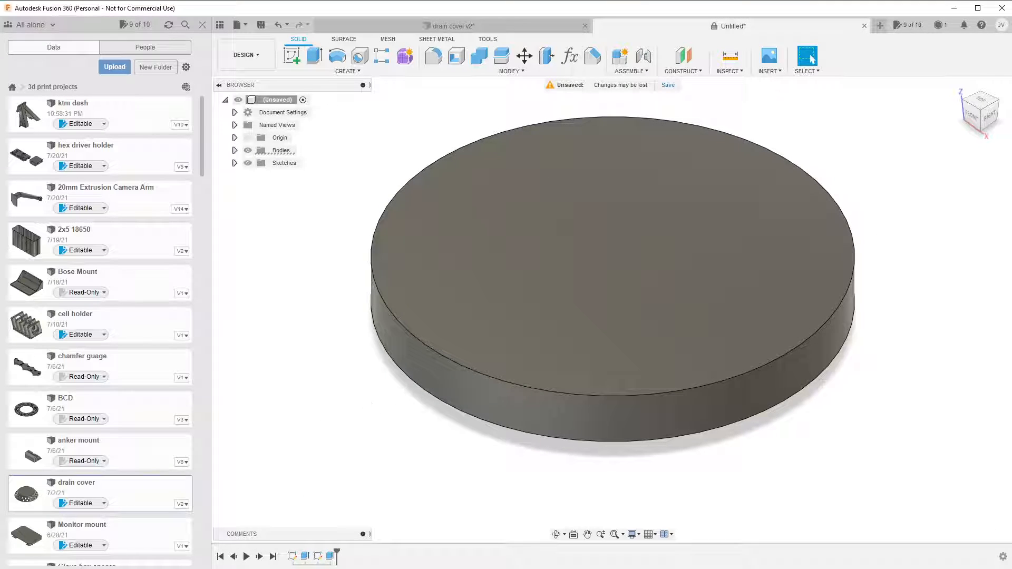
Edit the second extrusion of the untitled design and set its taper angle to -35 deg.
left_click(330, 557)
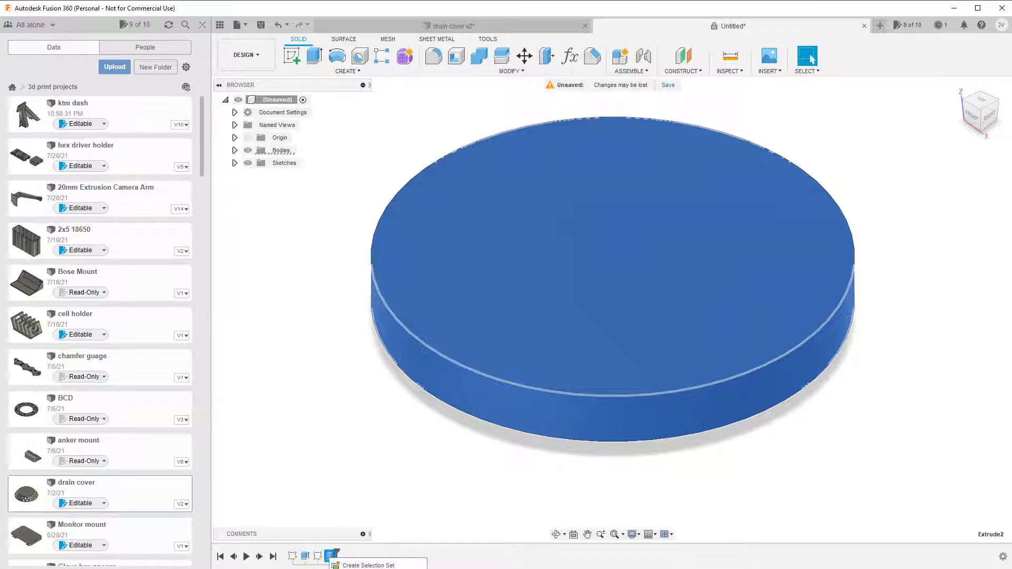
double_click(329, 556)
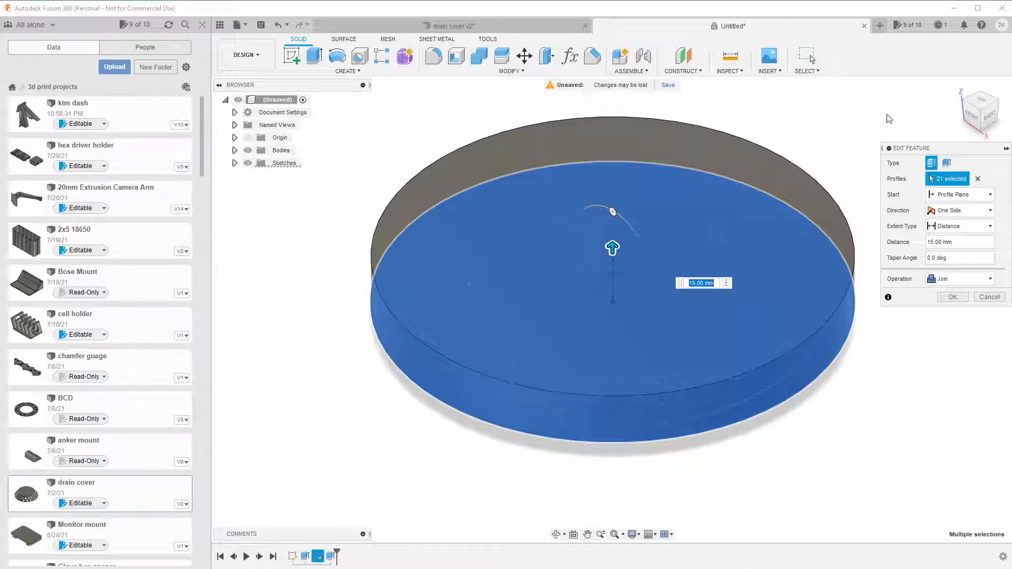
double_click(954, 258)
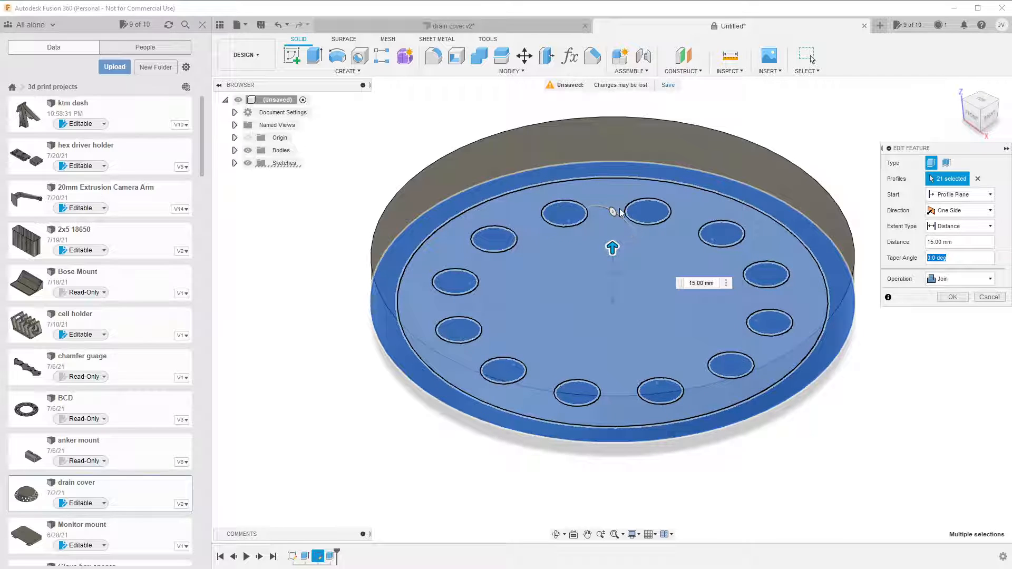
left_click_drag(619, 211, 639, 237)
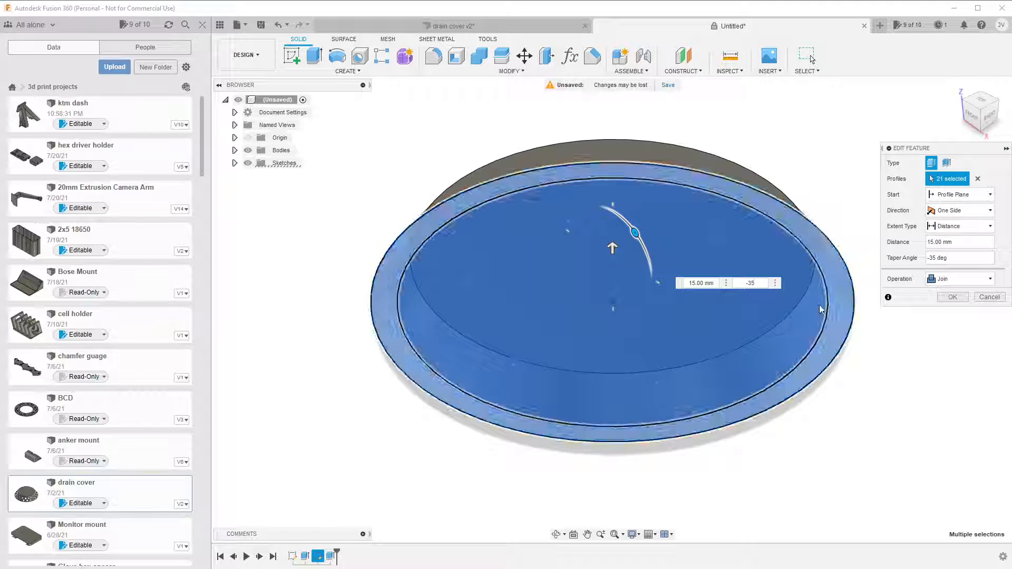
Set the tapered extrusion's distance to 25 mm and its operation to New Body.
left_click(713, 283)
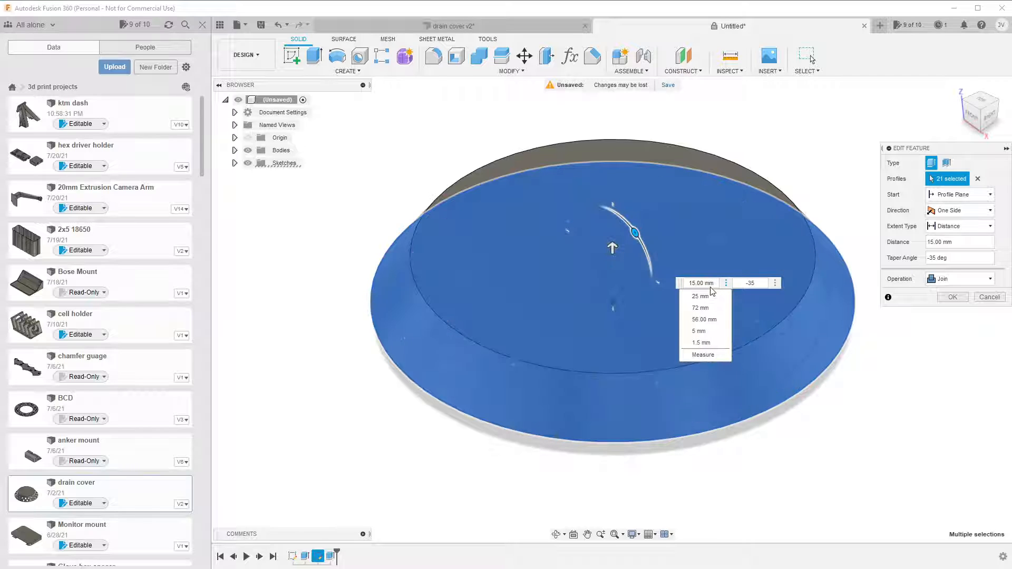
left_click(701, 296)
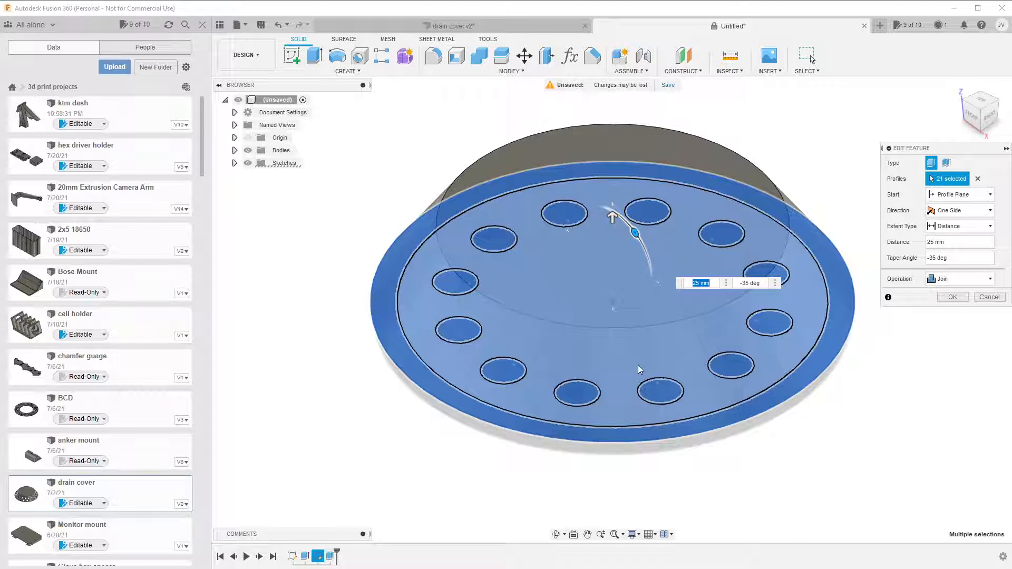
left_click(966, 287)
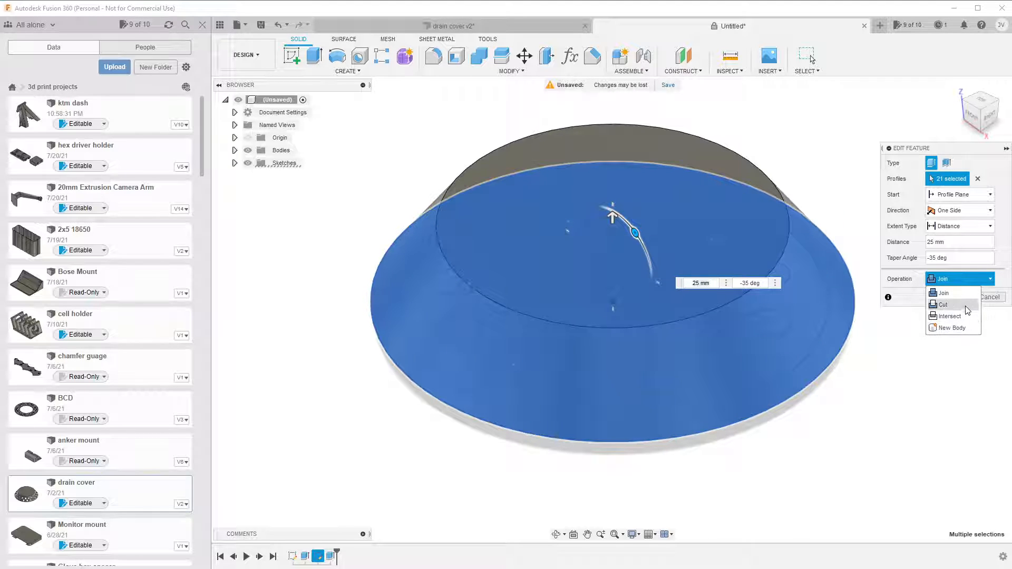
left_click(958, 333)
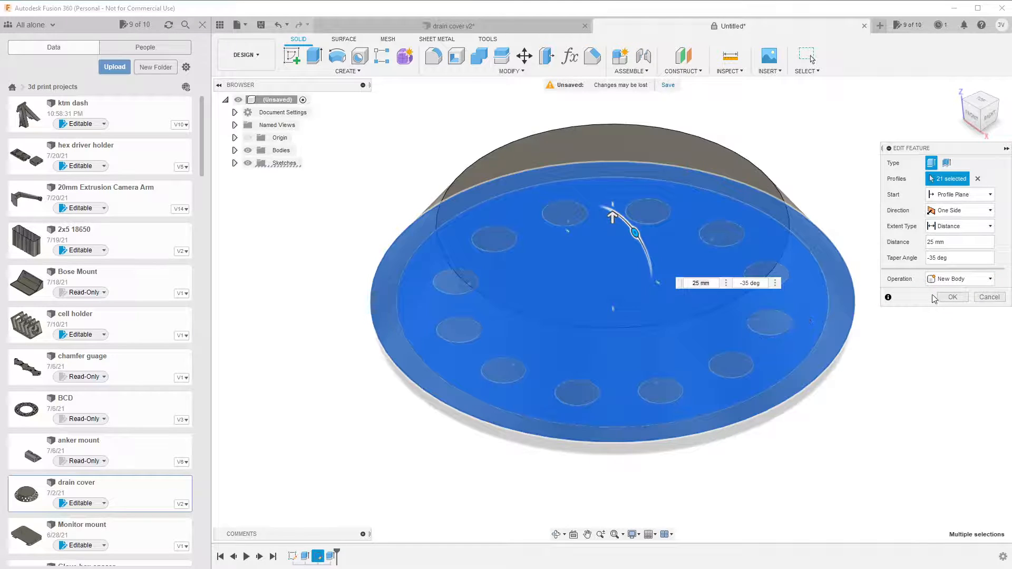
Apply the tapered New Body extrusion and recheck the matching extrusion's distance, taper angle and operation in drain cover v2.
left_click(961, 299)
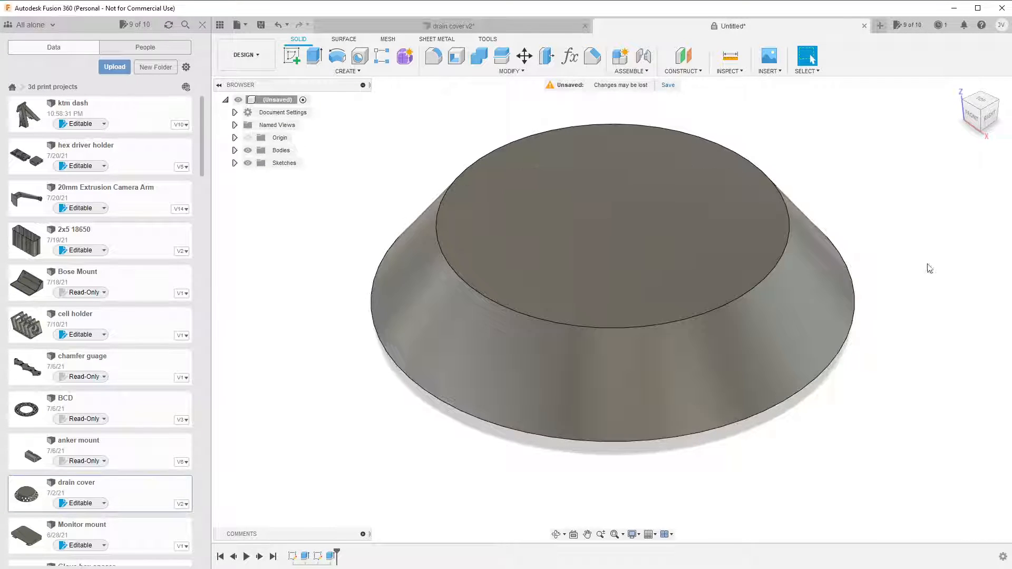
left_click(488, 26)
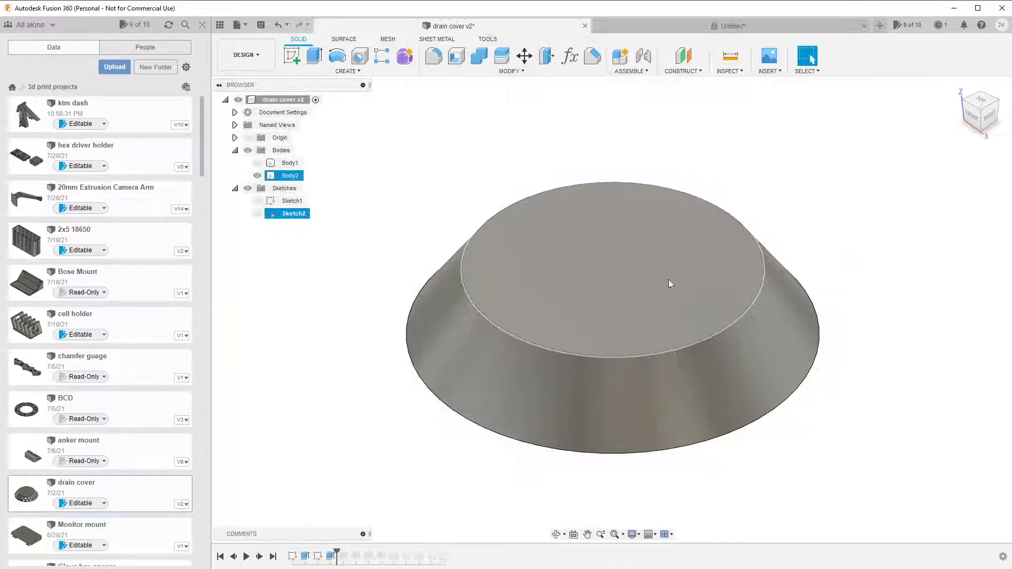
right_click(331, 555)
left_click(364, 568)
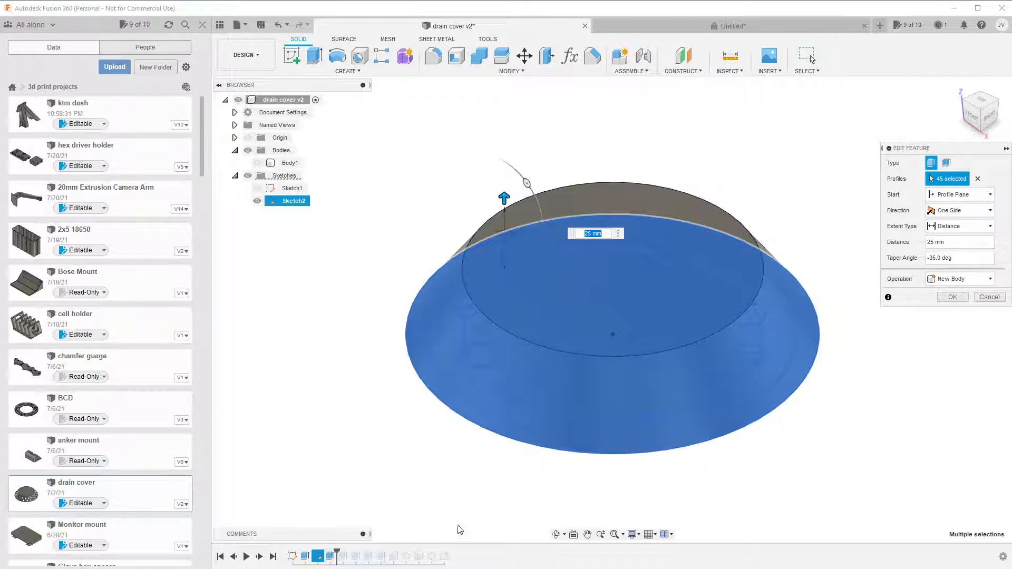
left_click(985, 297)
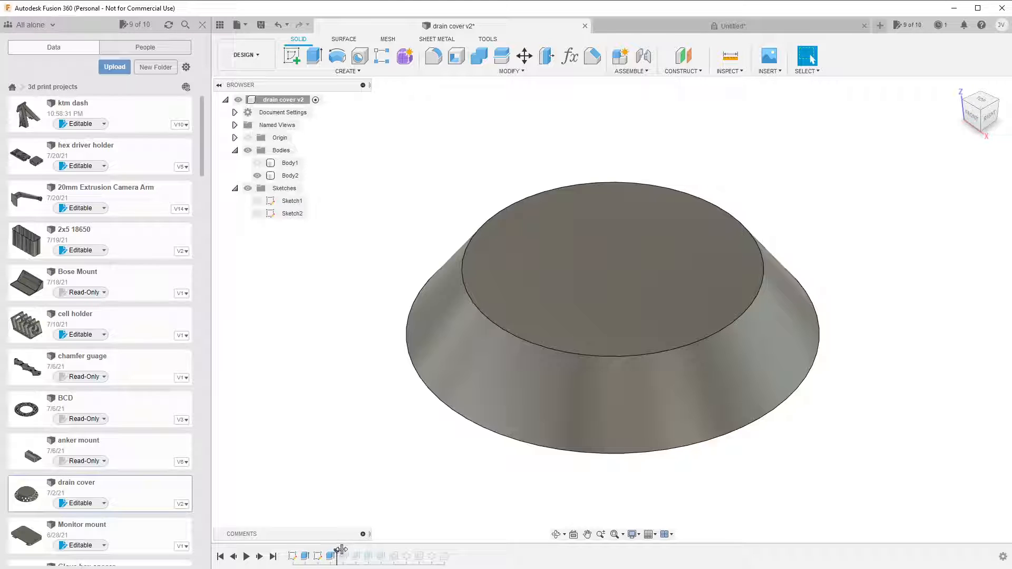
Roll the drain cover v2 history forward past Extrude3 and check that extrusion's profiles, distance and operation.
mouse_move(350, 549)
left_mouse_down()
mouse_move(337, 551)
mouse_move(348, 552)
left_mouse_up()
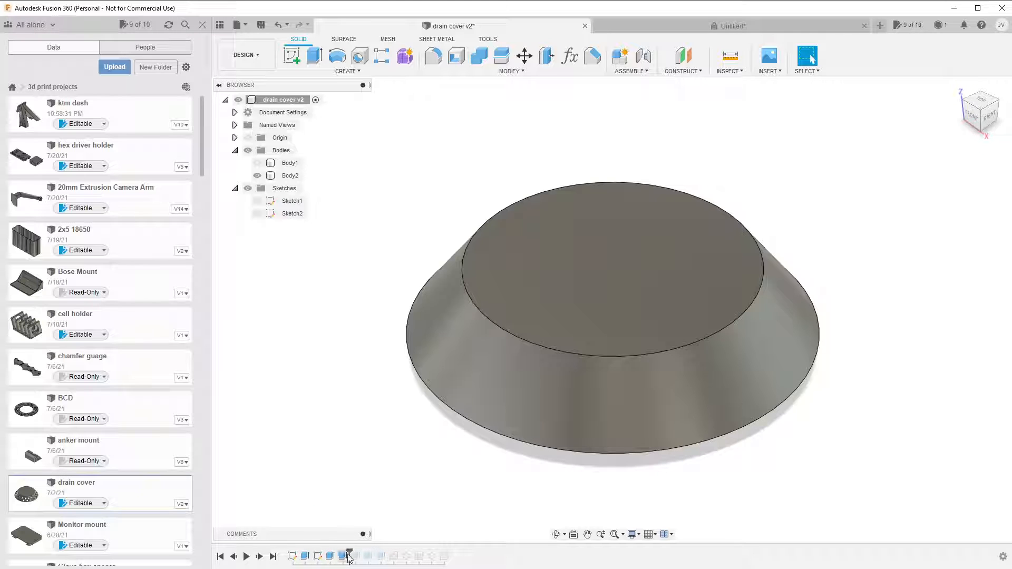
left_click(343, 556)
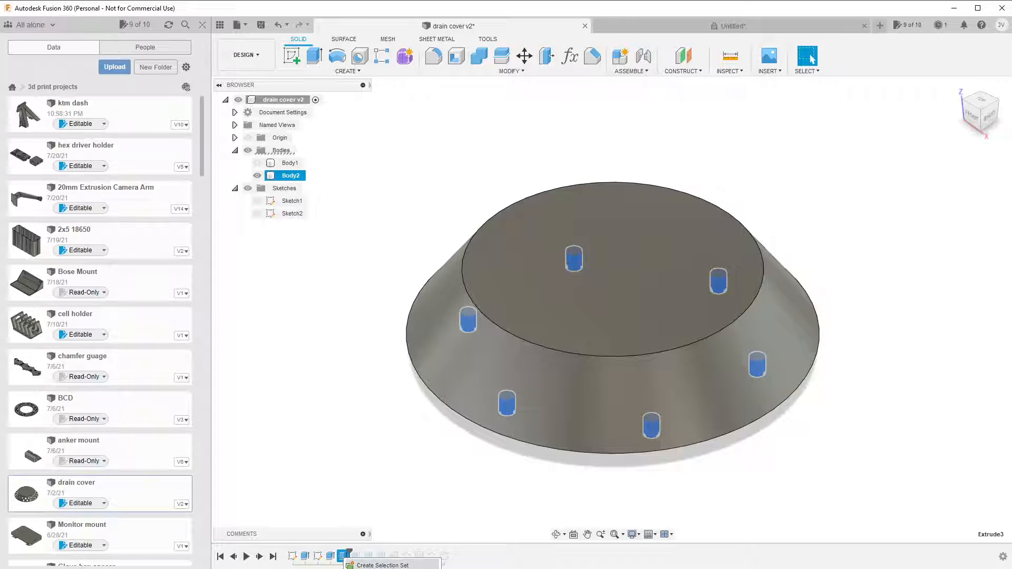
double_click(343, 556)
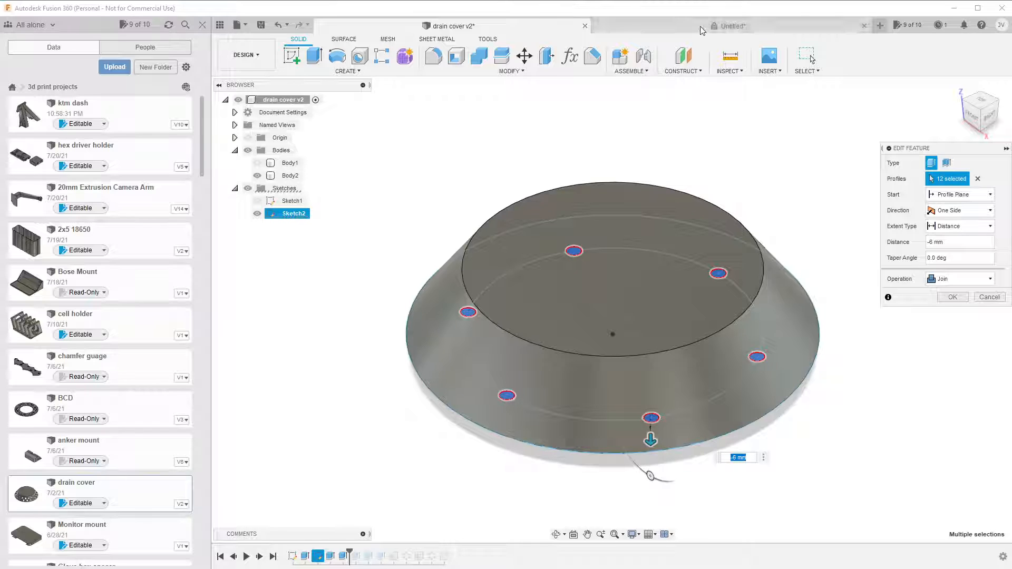
Return to the untitled design and make Sketch2 visible.
left_click(621, 26)
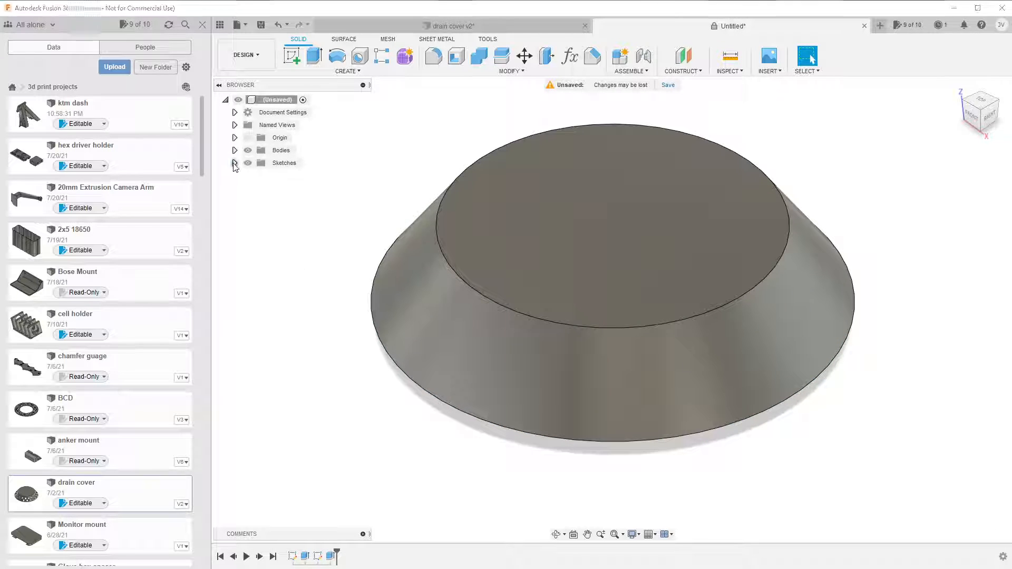
left_click(235, 163)
left_click(257, 188)
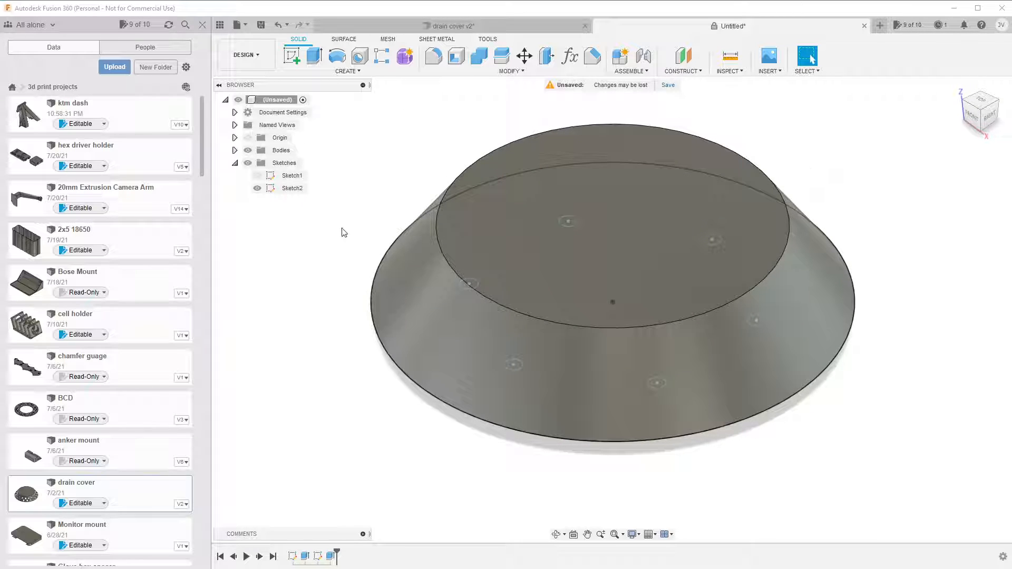
Examine Extrude3 of drain cover v2 from the side, comparing its pegs with Body1 shown and hidden.
left_click(498, 27)
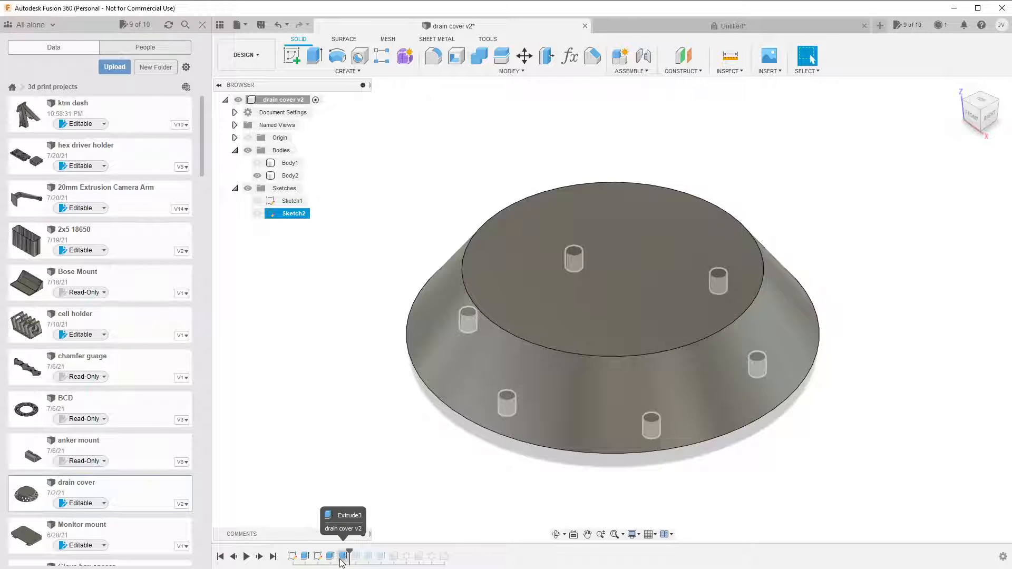
right_click(342, 558)
left_click(377, 568)
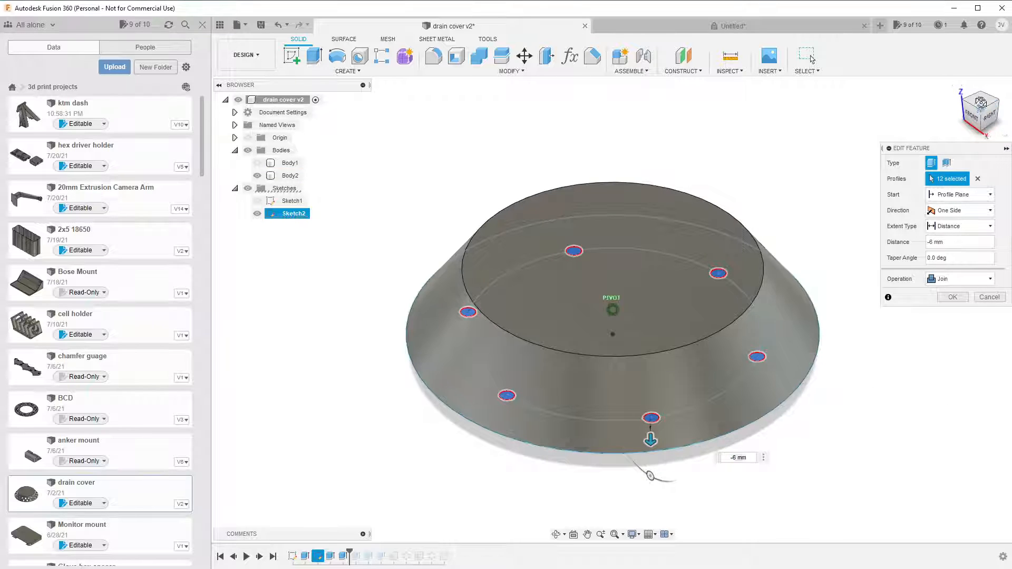
left_click(992, 116)
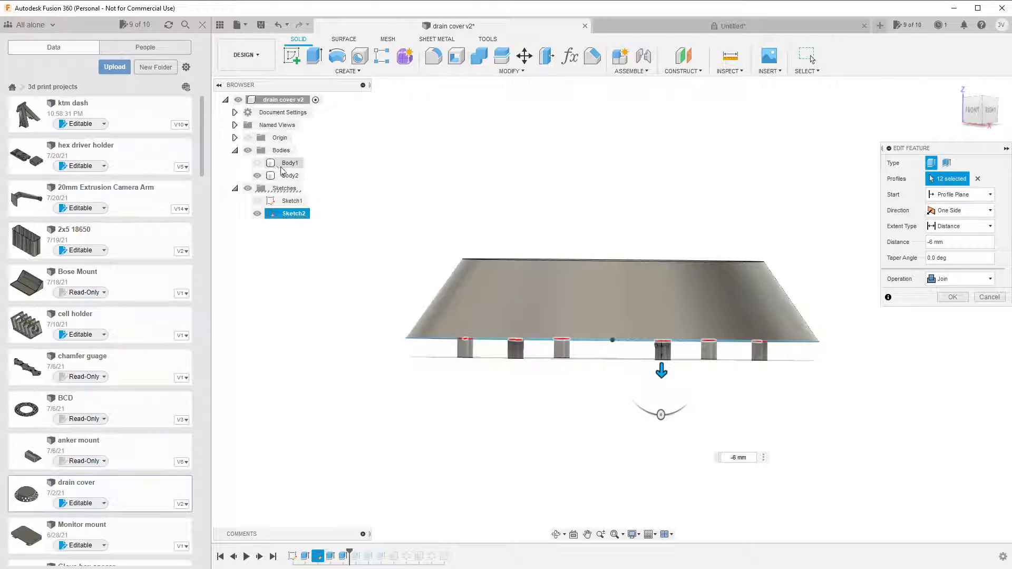
left_click(255, 164)
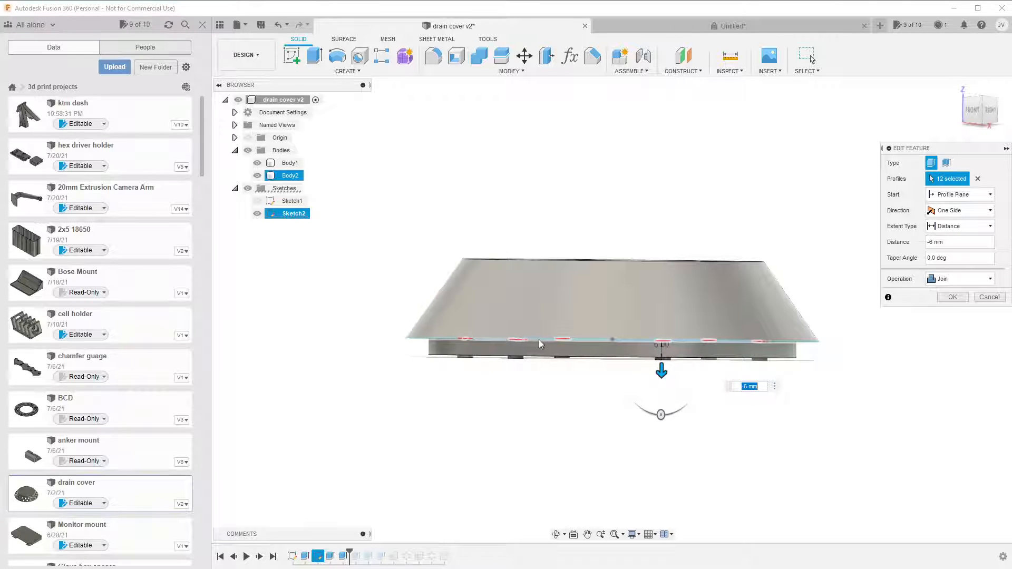
left_click(258, 164)
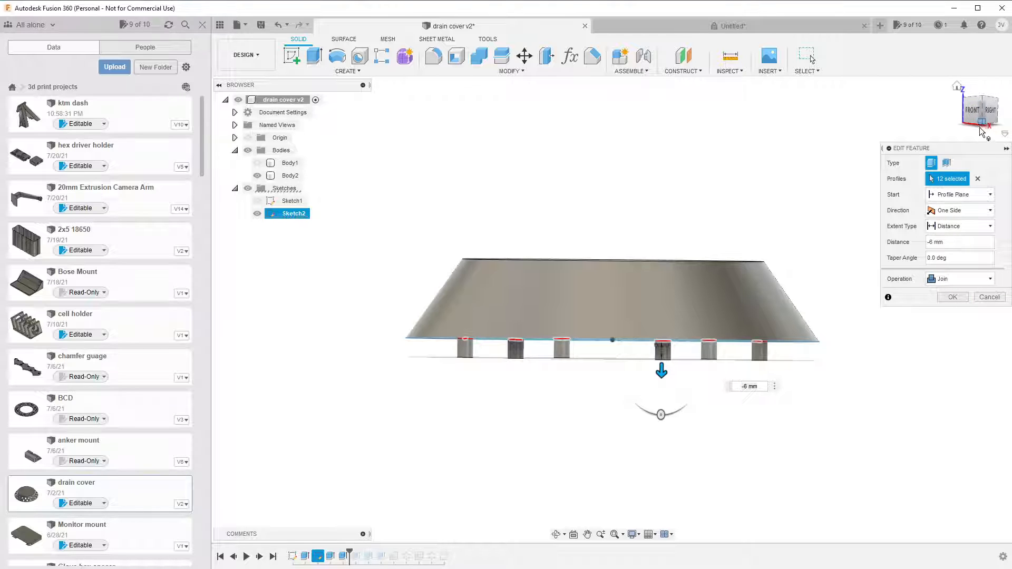
Close the Extrude3 settings and inspect the pegs on the underside of the upper body.
left_click_drag(990, 123, 964, 164)
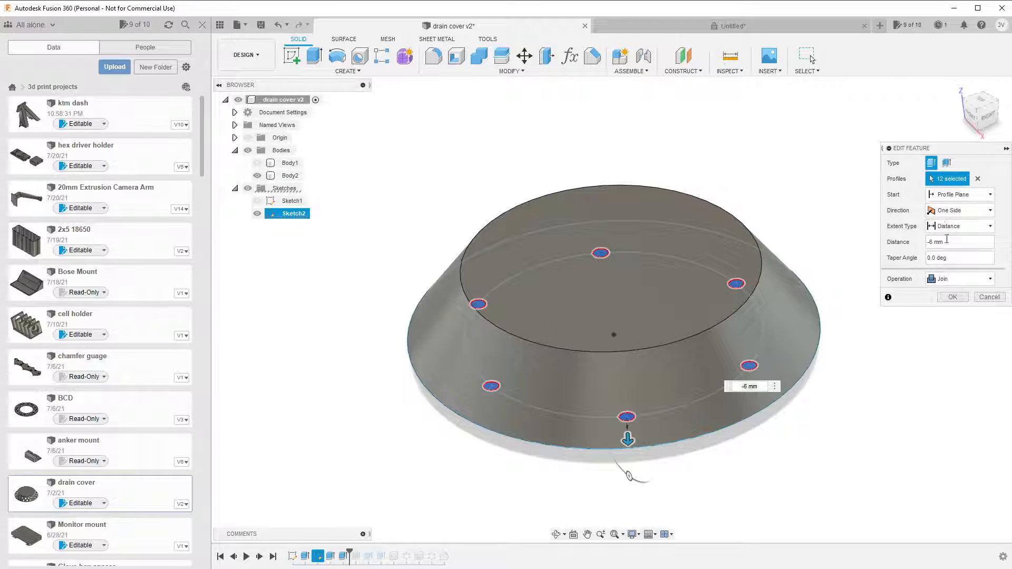
left_click(952, 297)
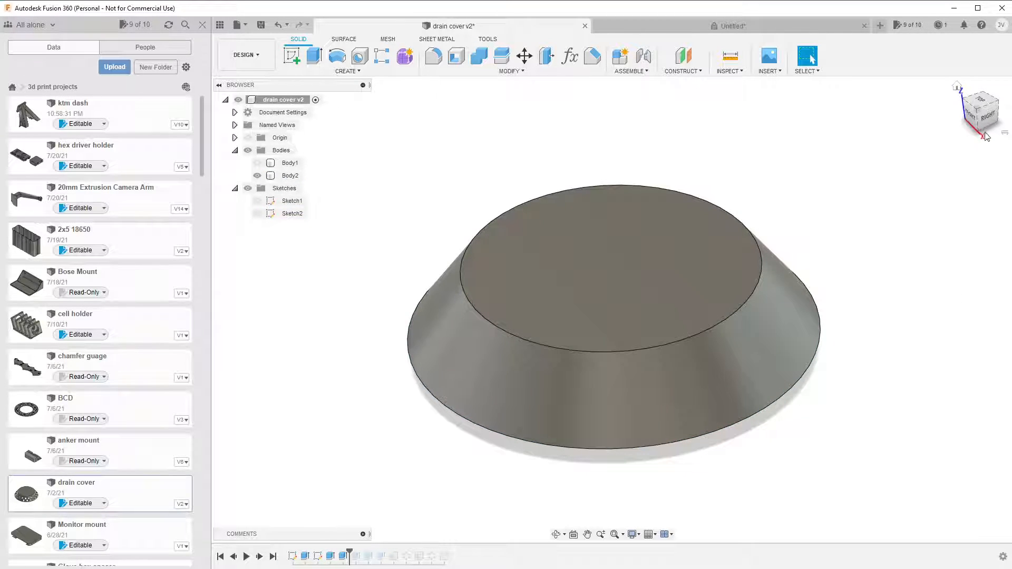
mouse_move(981, 127)
left_mouse_down()
mouse_move(1000, 96)
mouse_move(928, 135)
left_mouse_up()
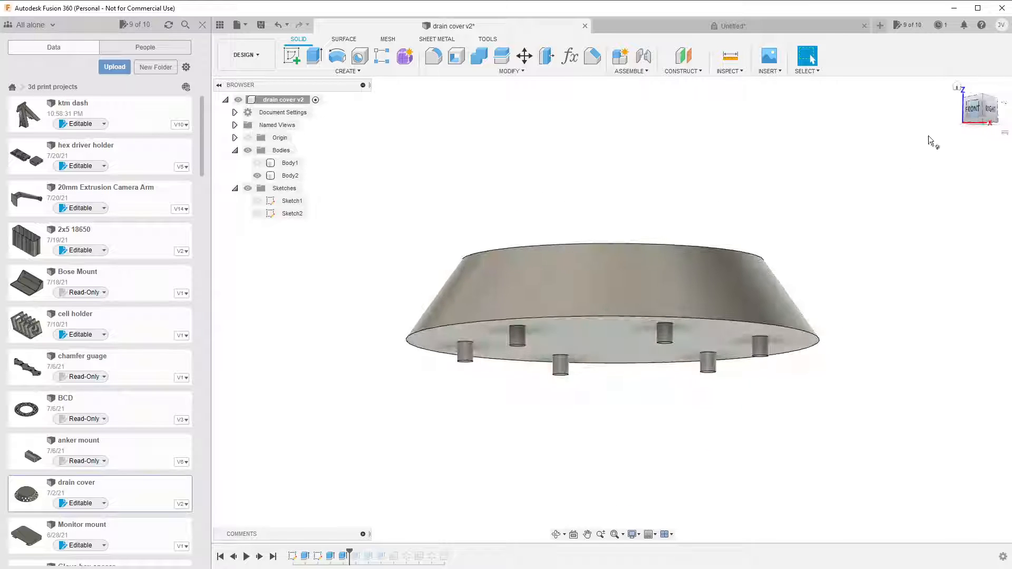
left_click(680, 314)
left_click(525, 383)
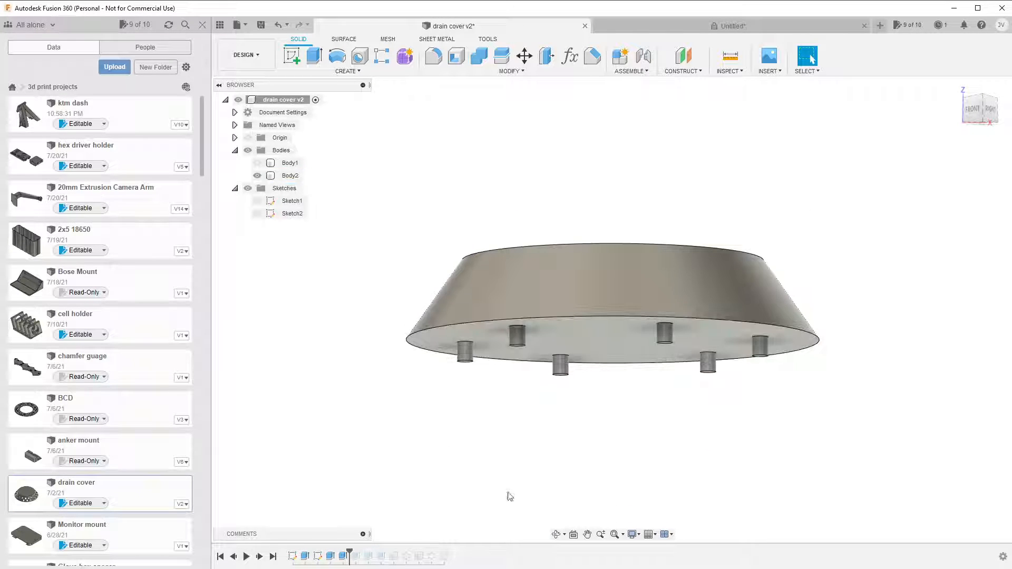
left_click(536, 327)
left_click(526, 394)
Roll the drain cover v2 history forward past Extrude4 and check its cut profiles, distance and operation.
left_click(354, 555)
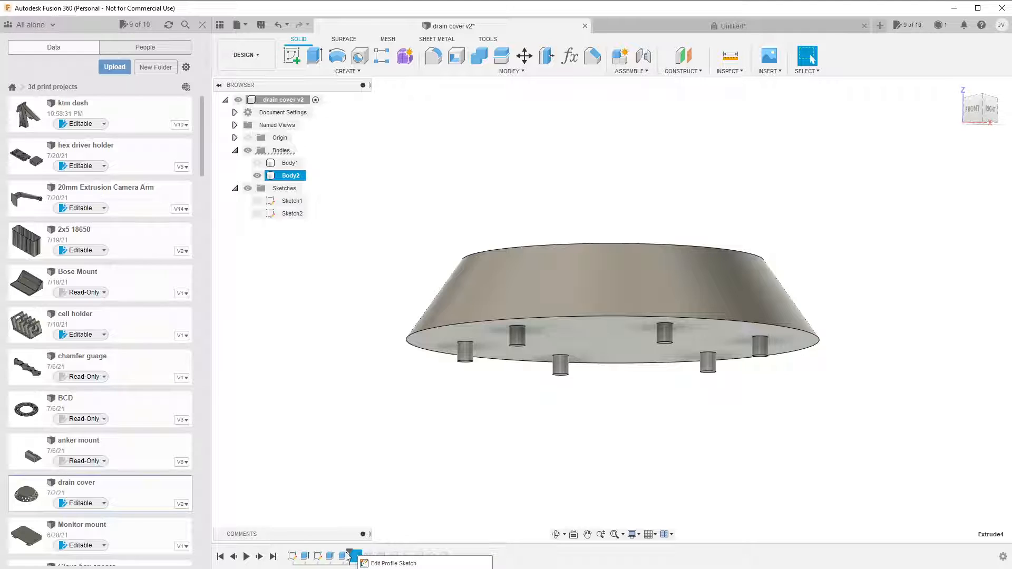
left_click_drag(346, 554, 362, 553)
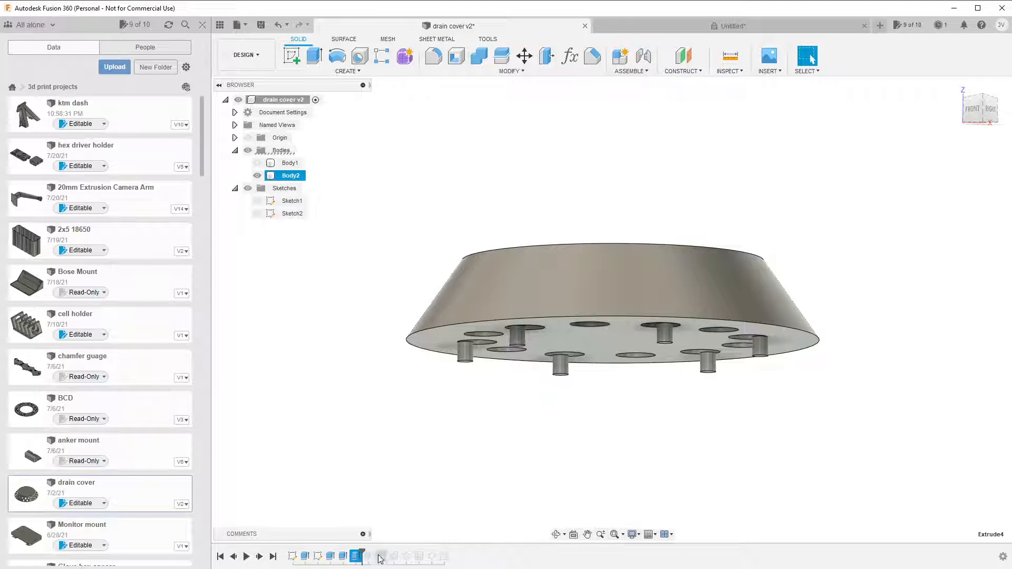
left_click(361, 556)
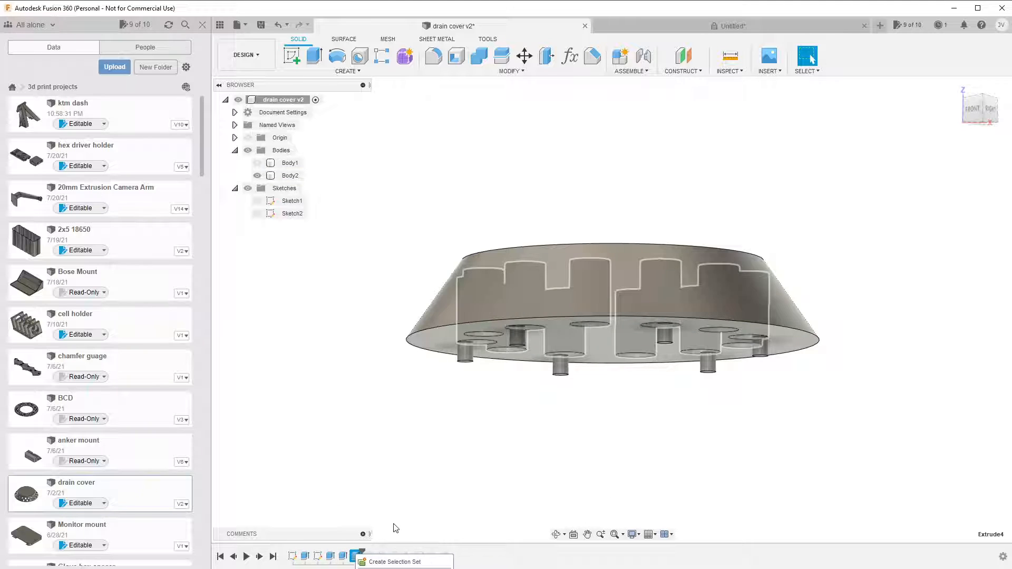
double_click(356, 556)
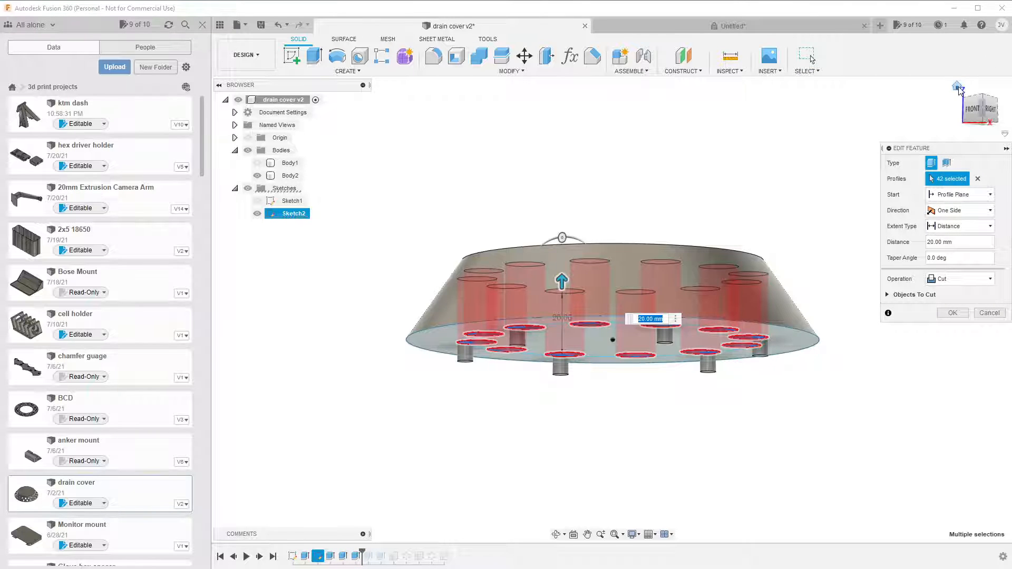
left_click(966, 83)
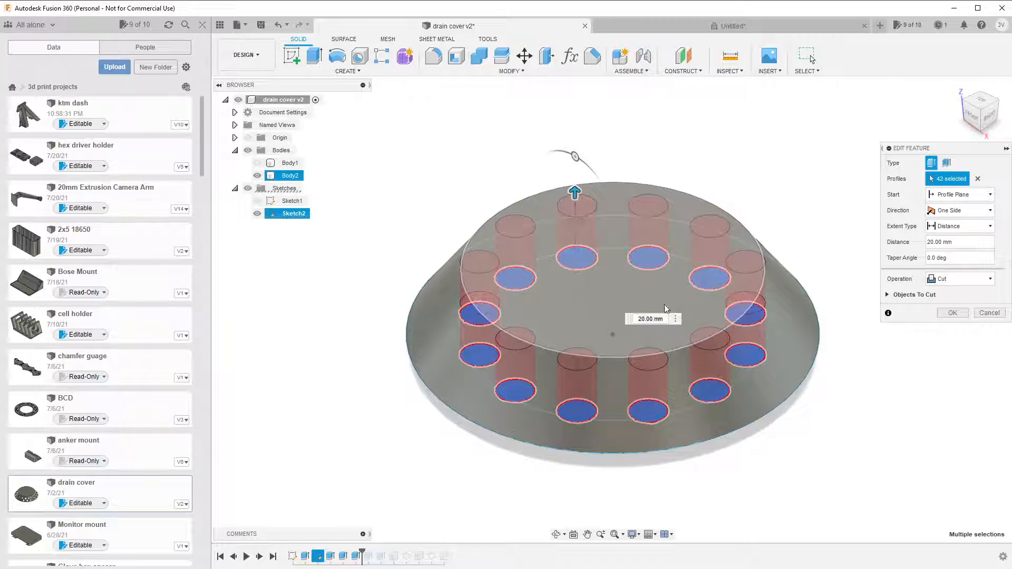
Examine the depth of Extrude4's hole cuts from several angles, close its settings and inspect the body's underside.
left_click(983, 111)
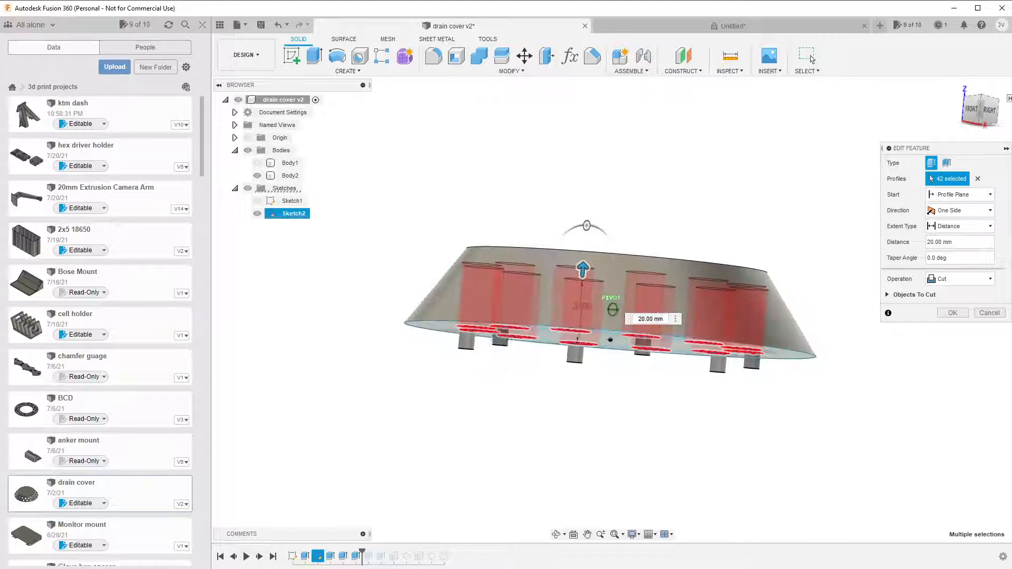
left_click_drag(981, 110, 980, 122)
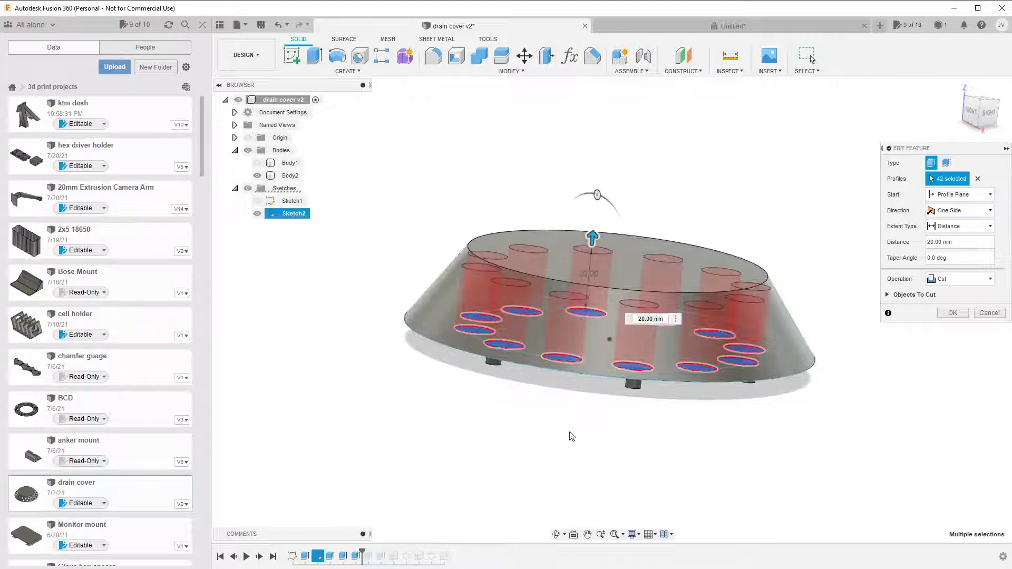
left_click(980, 113)
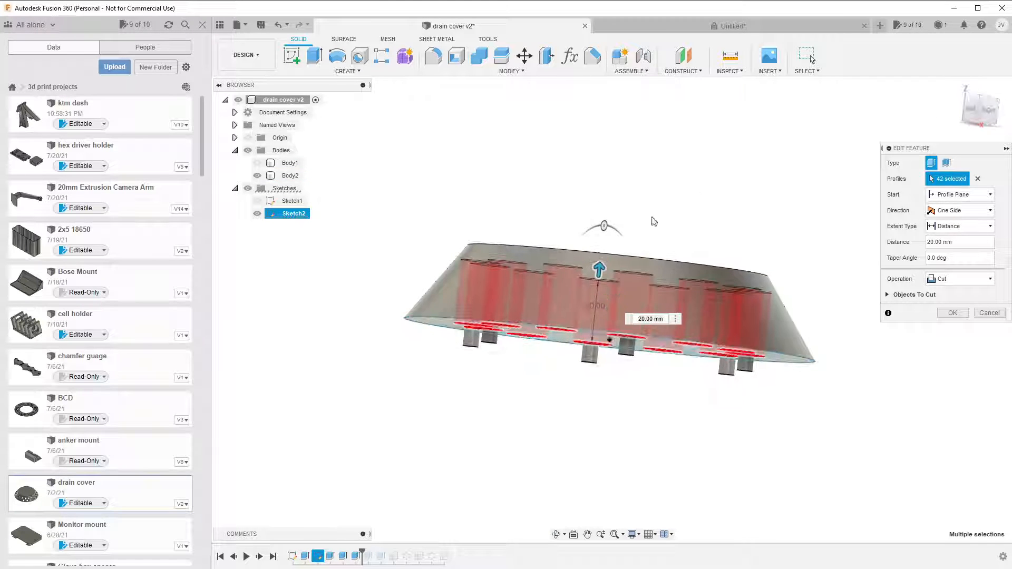
left_click(978, 123)
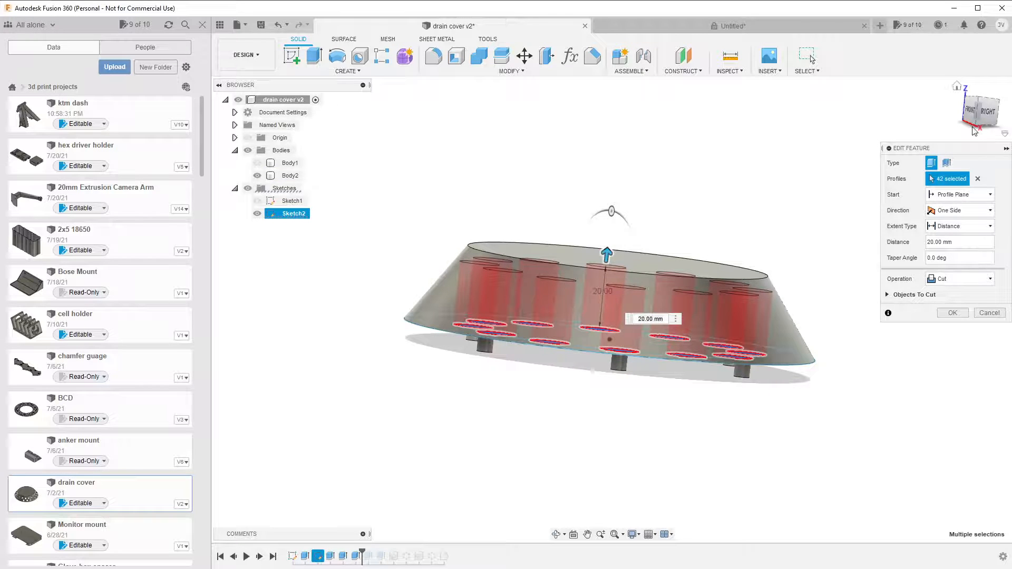
left_click(958, 93)
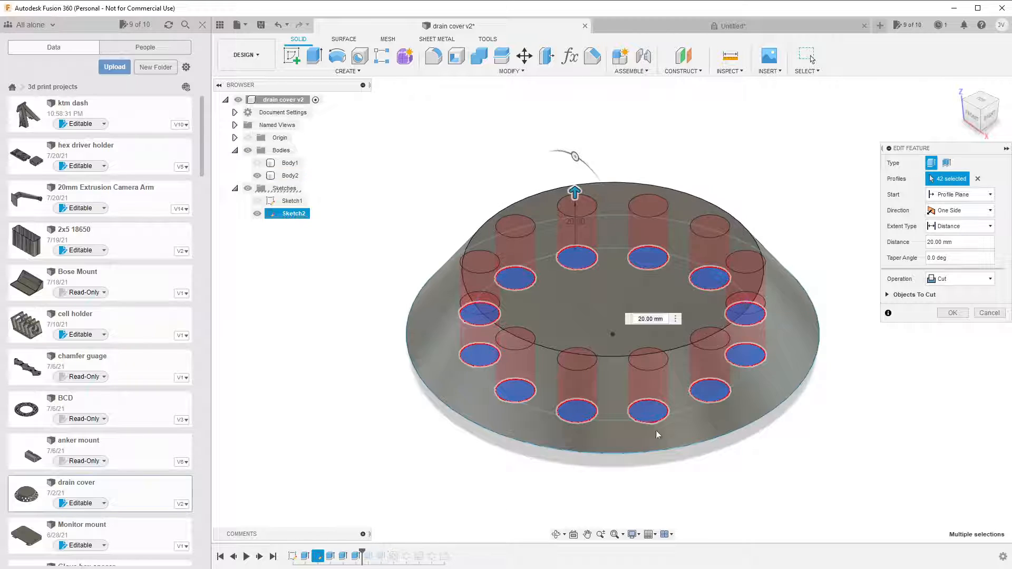
left_click(952, 313)
left_click(952, 313)
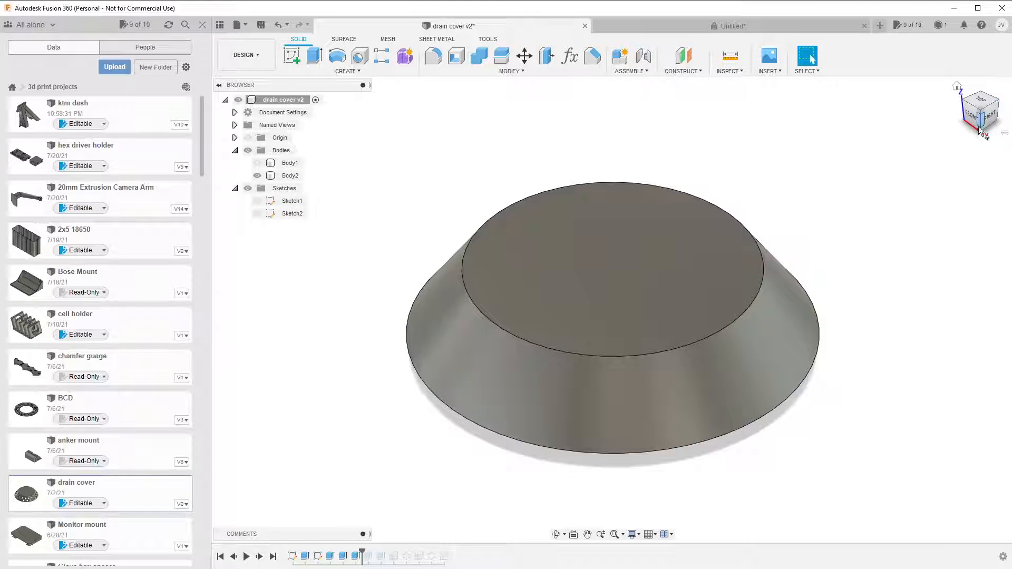
mouse_move(982, 124)
left_mouse_down()
mouse_move(989, 18)
mouse_move(936, 18)
mouse_move(981, 17)
left_mouse_up()
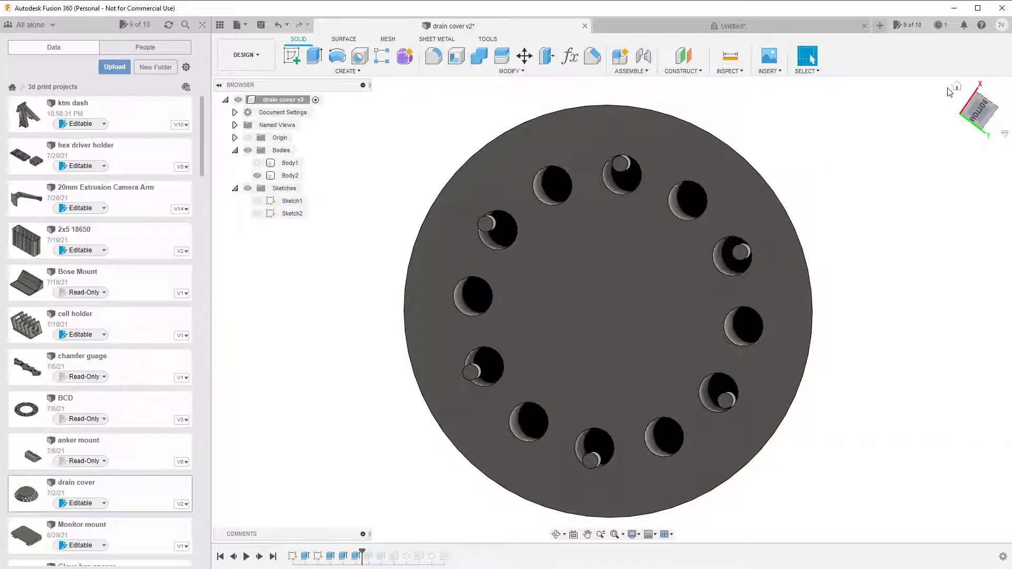
left_click(958, 87)
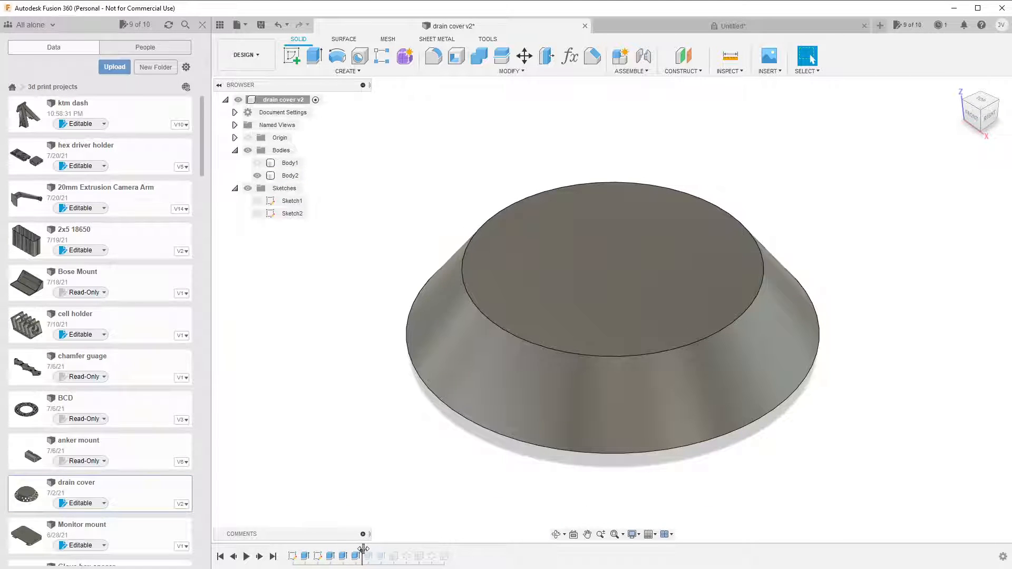
Roll the drain cover v2 history forward past Extrude5 and open that feature's settings.
left_click_drag(364, 549, 371, 560)
left_click(367, 562)
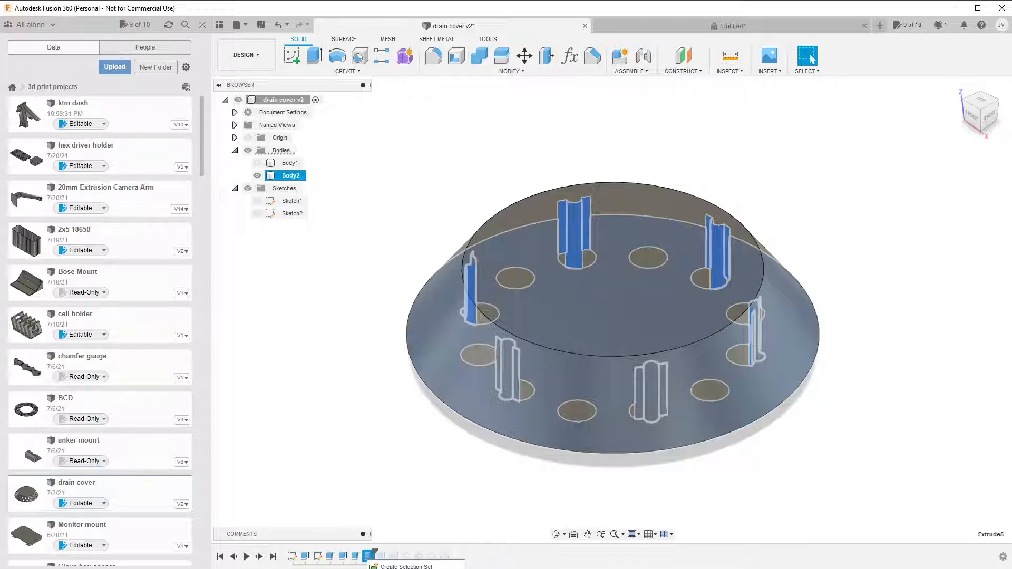
left_click(406, 568)
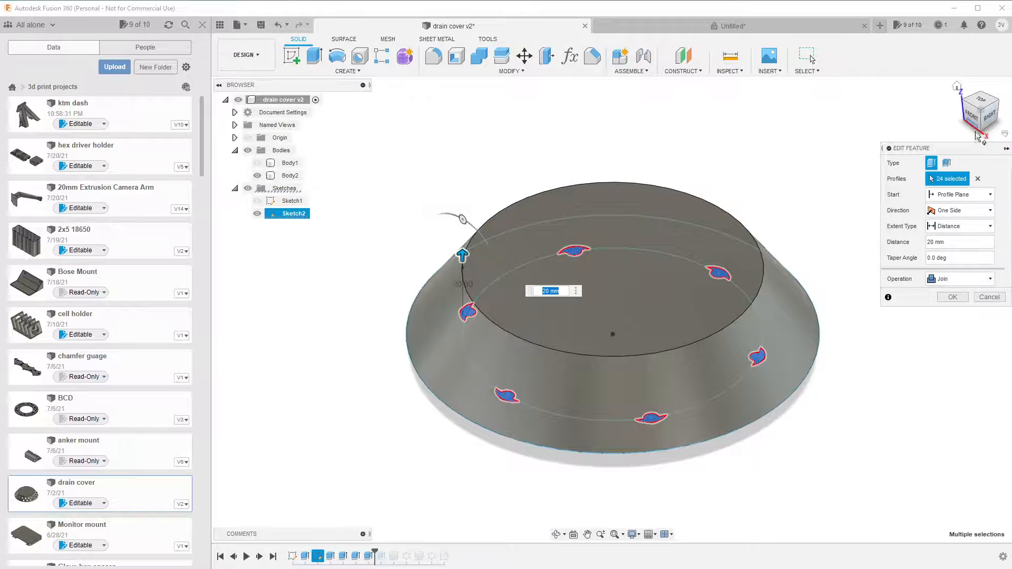
Examine Extrude5's profiles around the pegs and holes from the underside of the upper body.
mouse_move(983, 136)
left_mouse_down()
mouse_move(998, 135)
mouse_move(987, 132)
left_mouse_up()
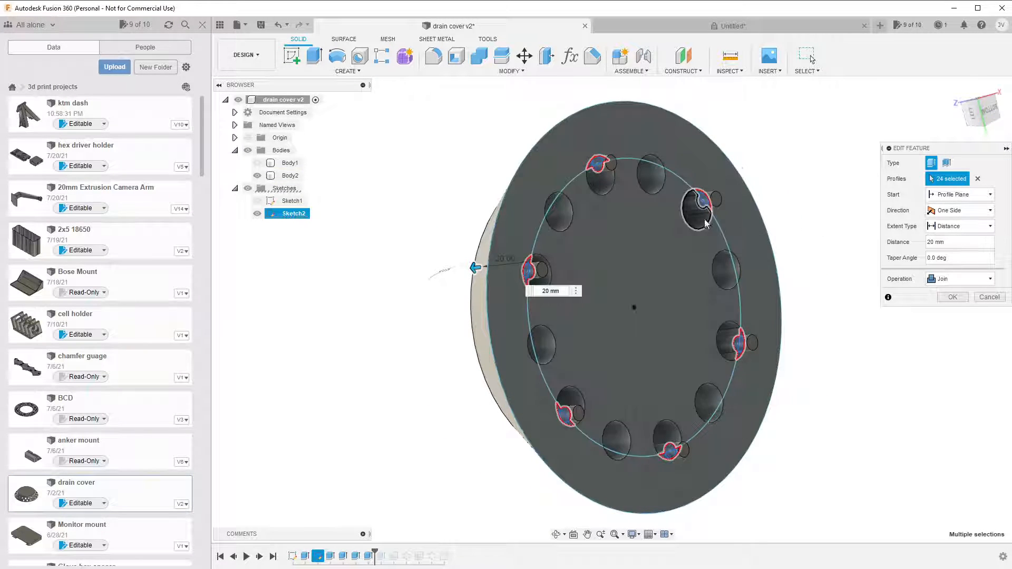
scroll(704, 225, "up", 3)
scroll(704, 225, "up", 2)
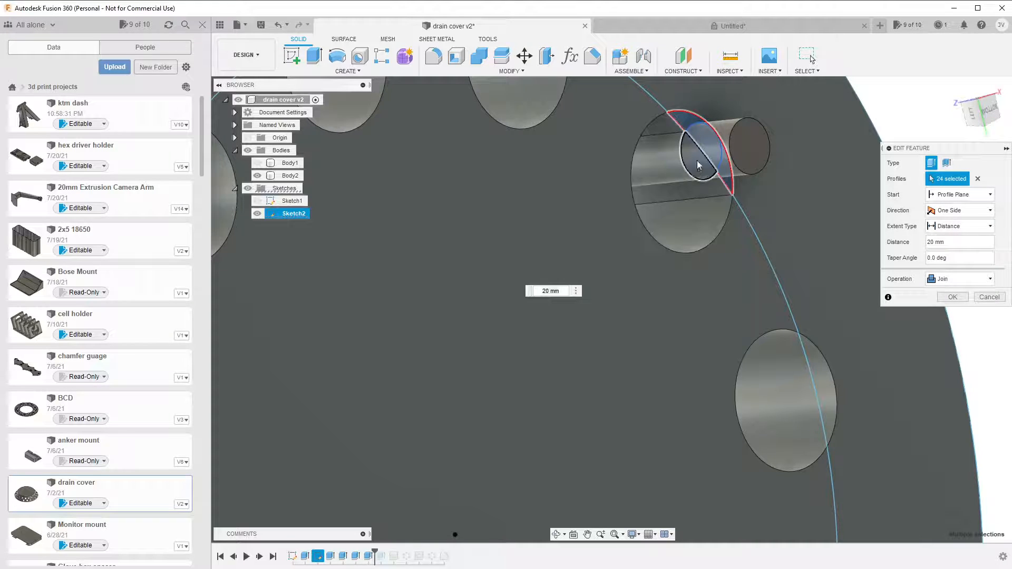
scroll(742, 262, "down", 5)
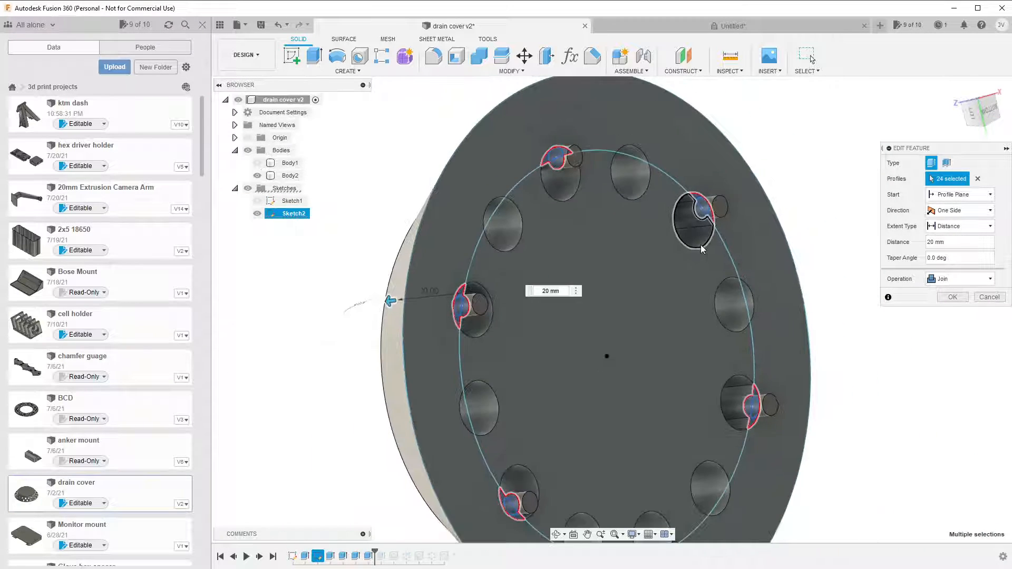
middle_click_drag(651, 436, 656, 314)
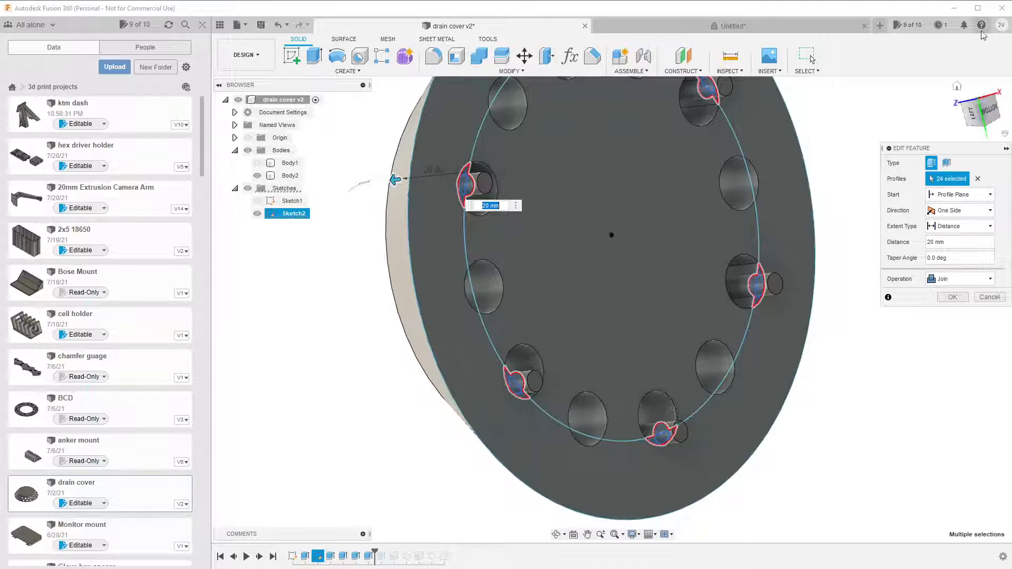
Compare Extrude5's profiles from above and below, inspect one peg up close, and close the feature's settings.
left_click(957, 87)
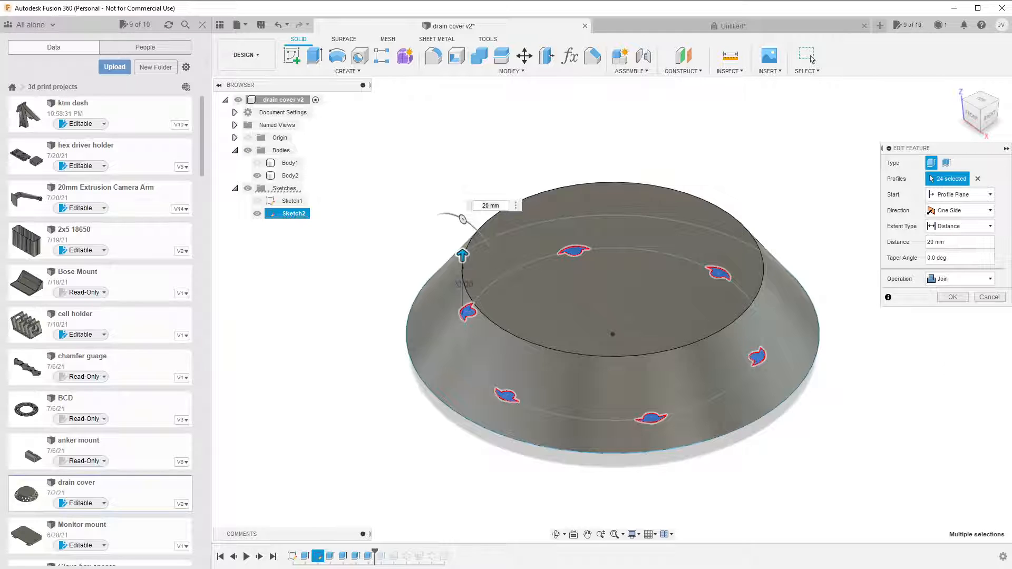
left_click(979, 128)
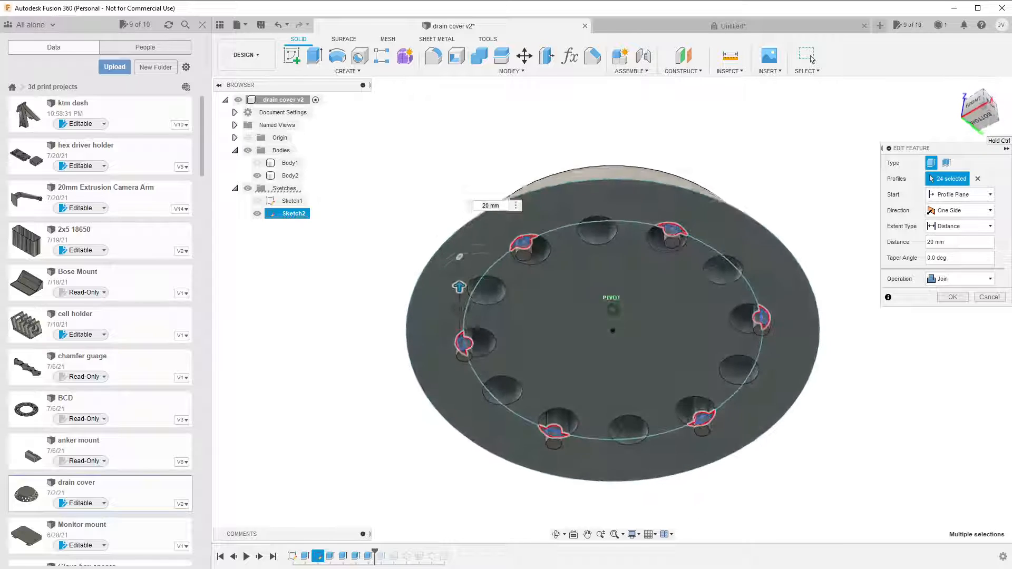
mouse_move(979, 128)
left_mouse_down()
mouse_move(1002, 106)
mouse_move(982, 106)
mouse_move(990, 98)
mouse_move(996, 107)
left_mouse_up()
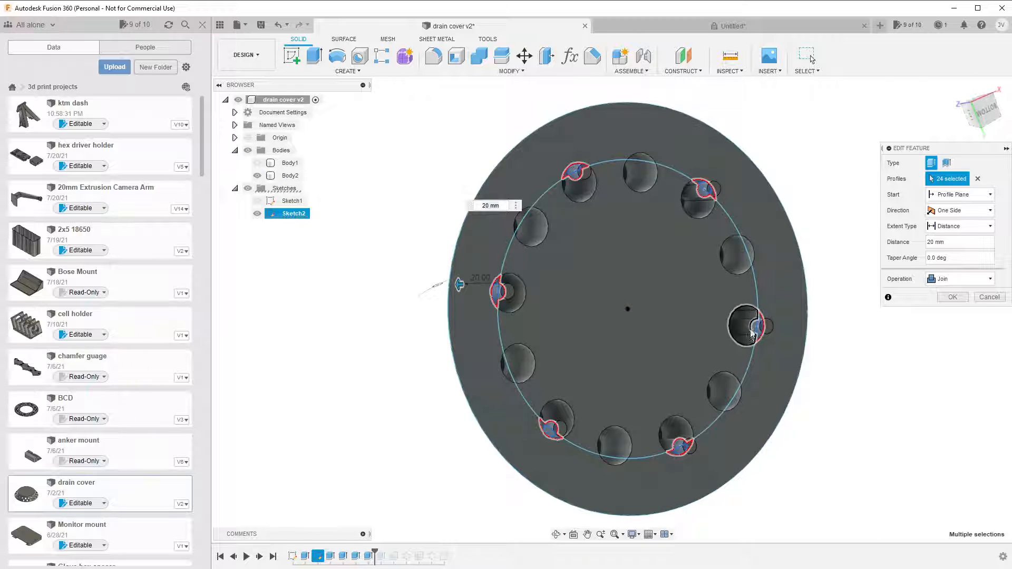
scroll(754, 316, "up", 10)
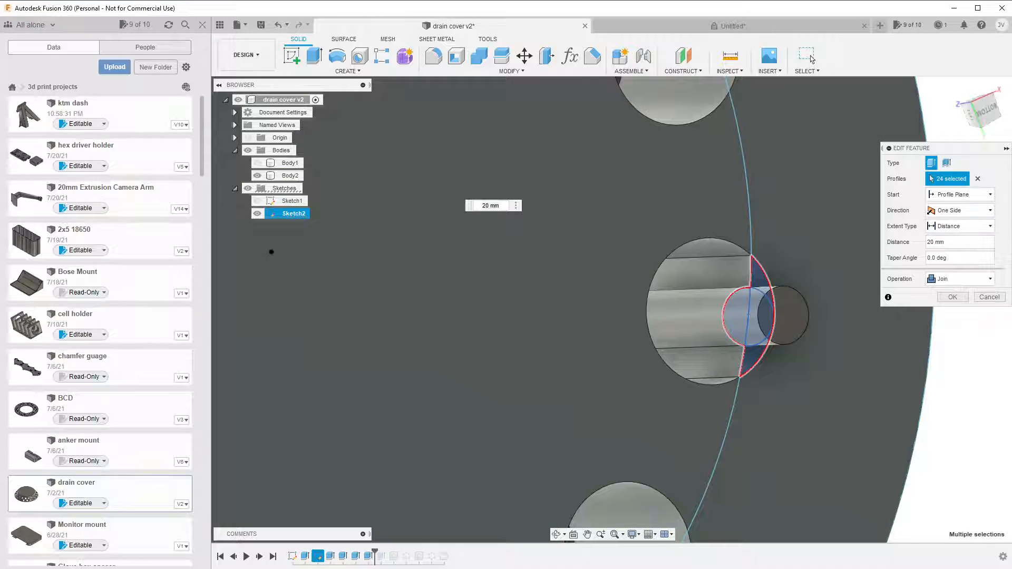
left_click(958, 85)
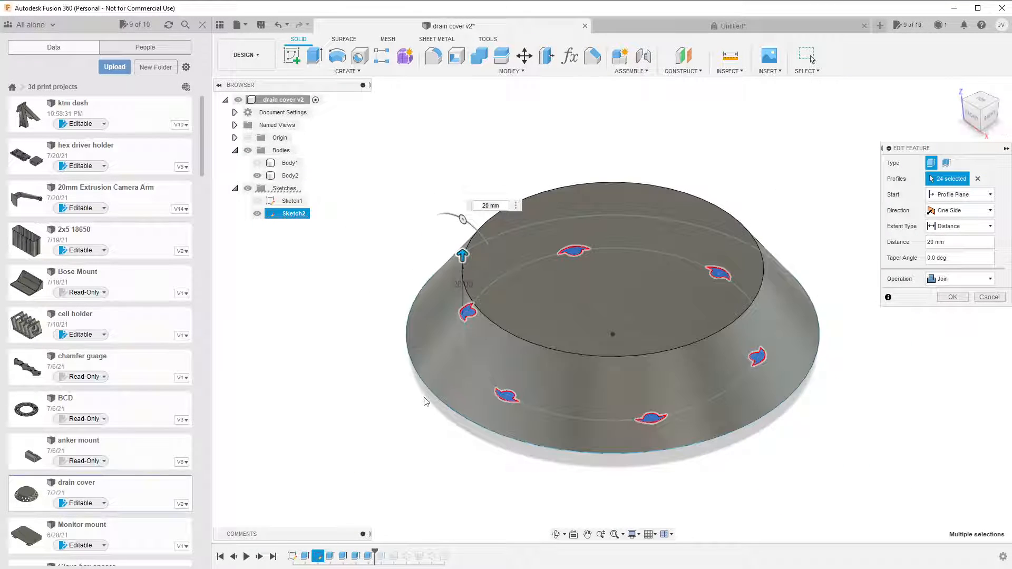
left_click(950, 298)
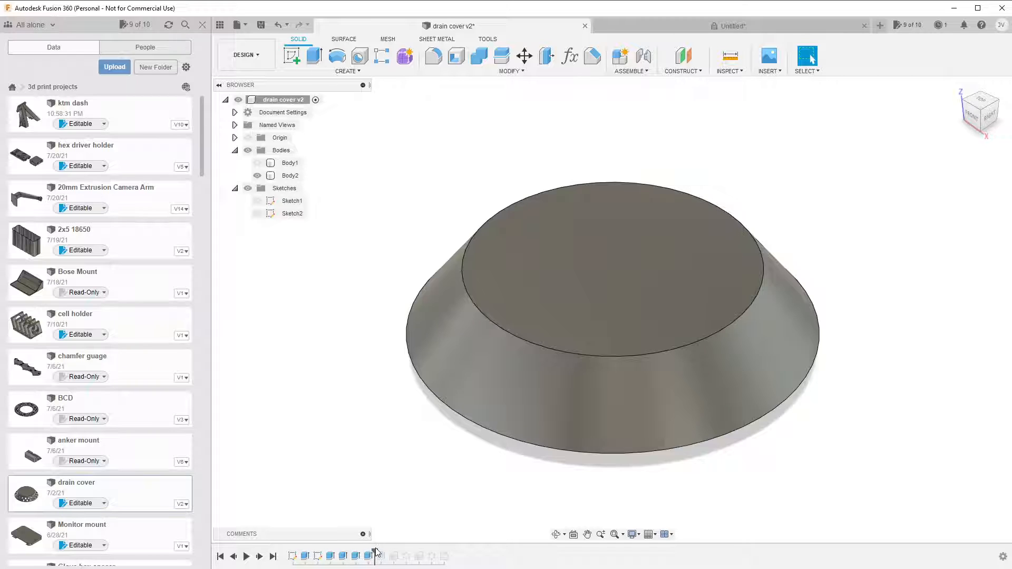
Roll the drain cover v2 history forward past Extrude6 and open that feature's settings.
left_click_drag(374, 551, 382, 556)
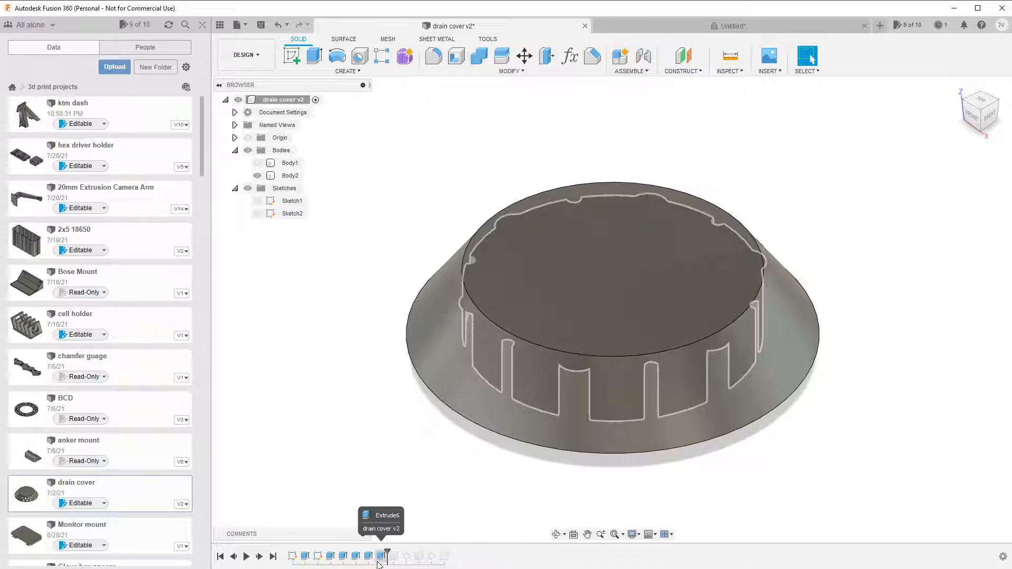
left_click(381, 556)
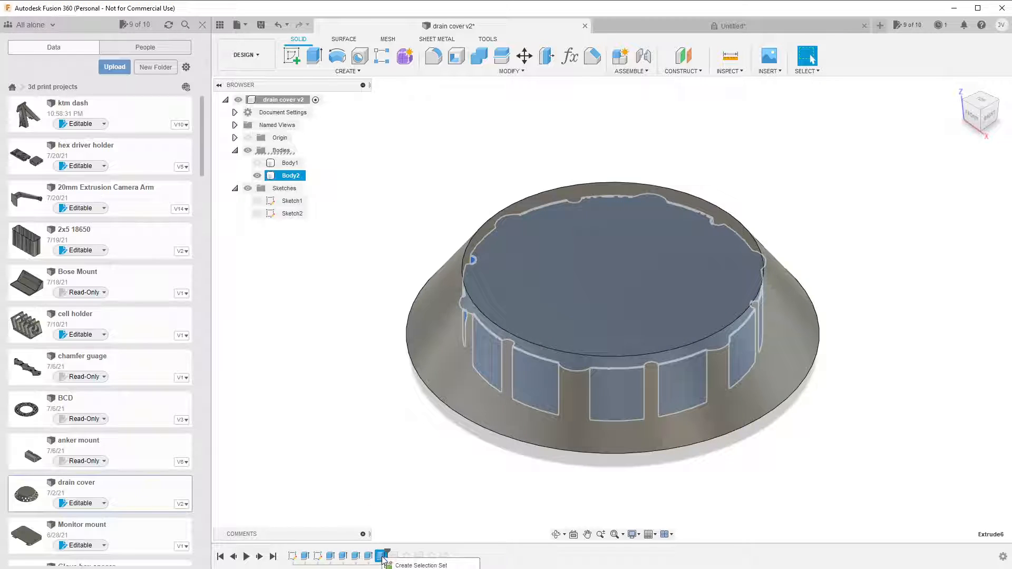
double_click(381, 557)
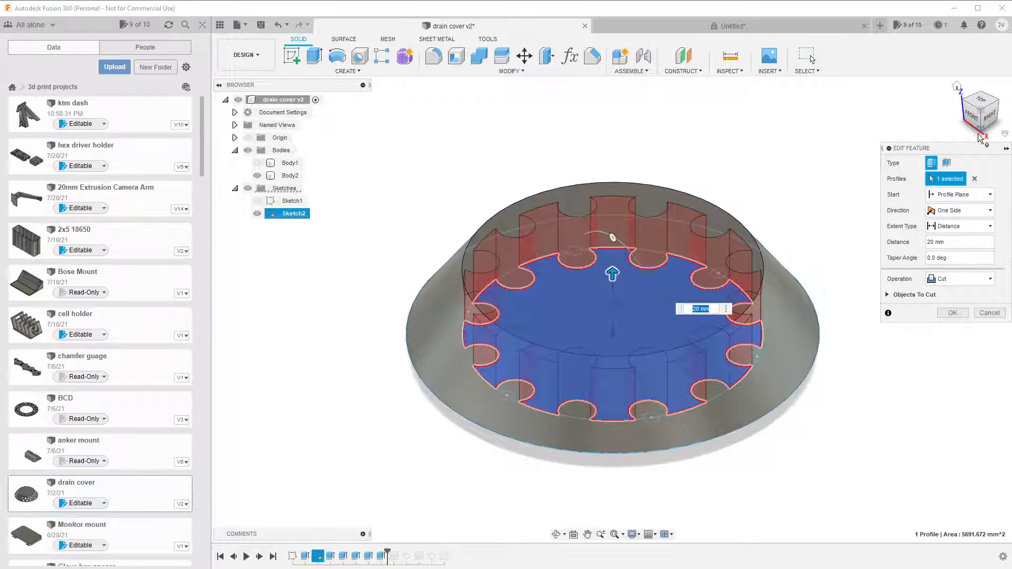
Examine the depth of Extrude6's cut from the side and below, close its settings and inspect the hollowed underside.
mouse_move(983, 126)
left_mouse_down()
mouse_move(989, 133)
mouse_move(983, 109)
left_mouse_up()
left_click(983, 106)
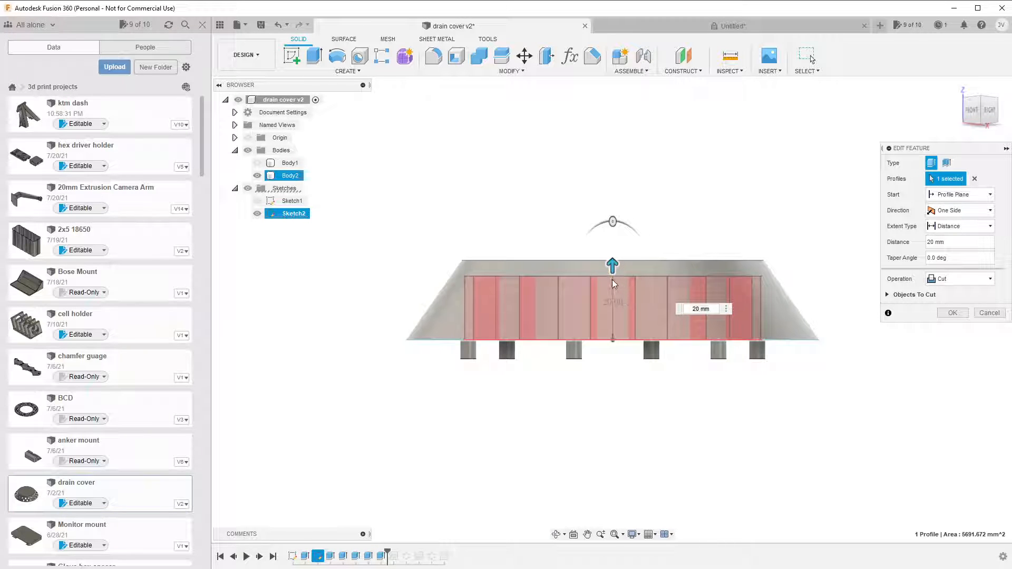
left_click(981, 125)
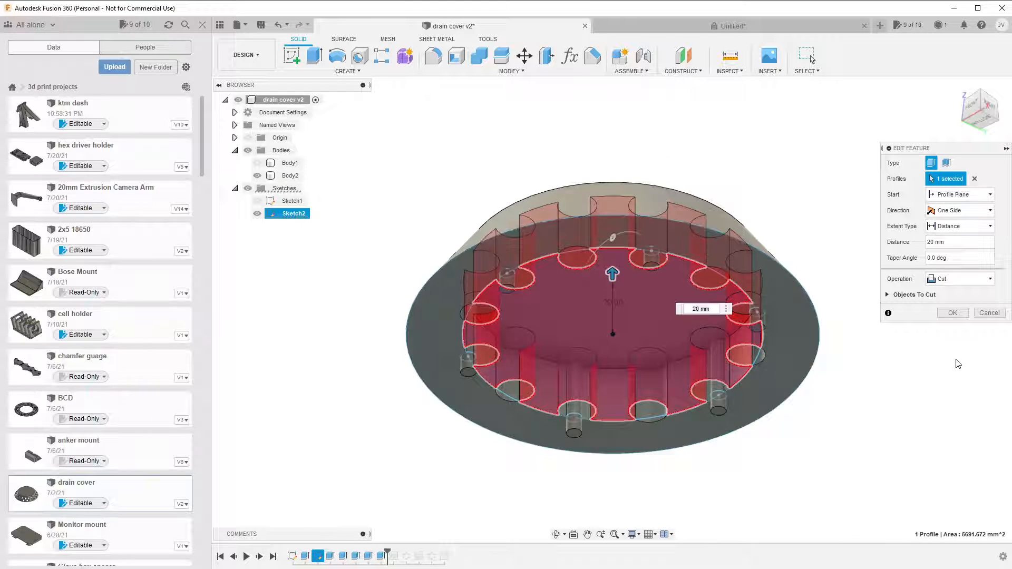
left_click(952, 313)
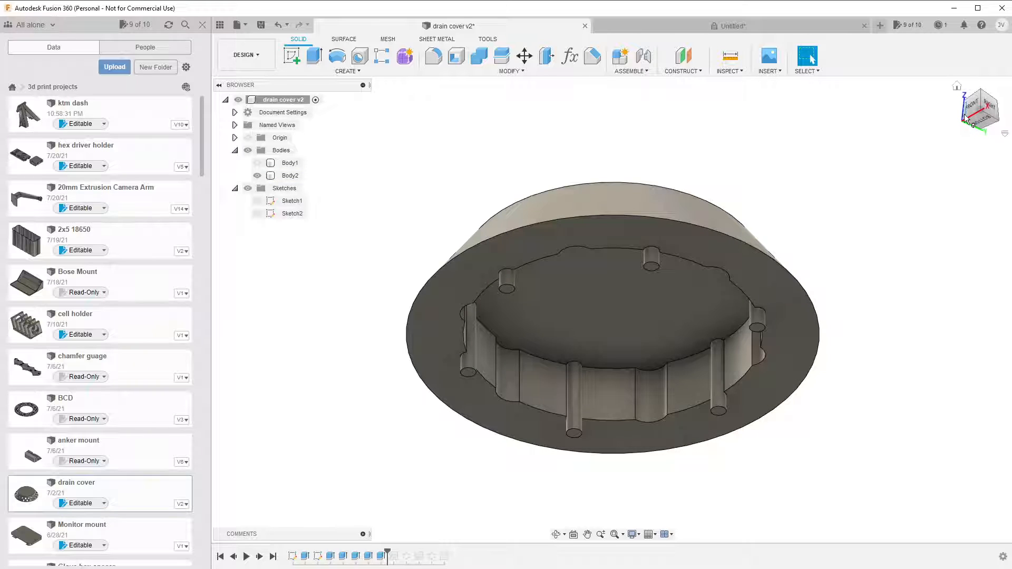
left_click(982, 94)
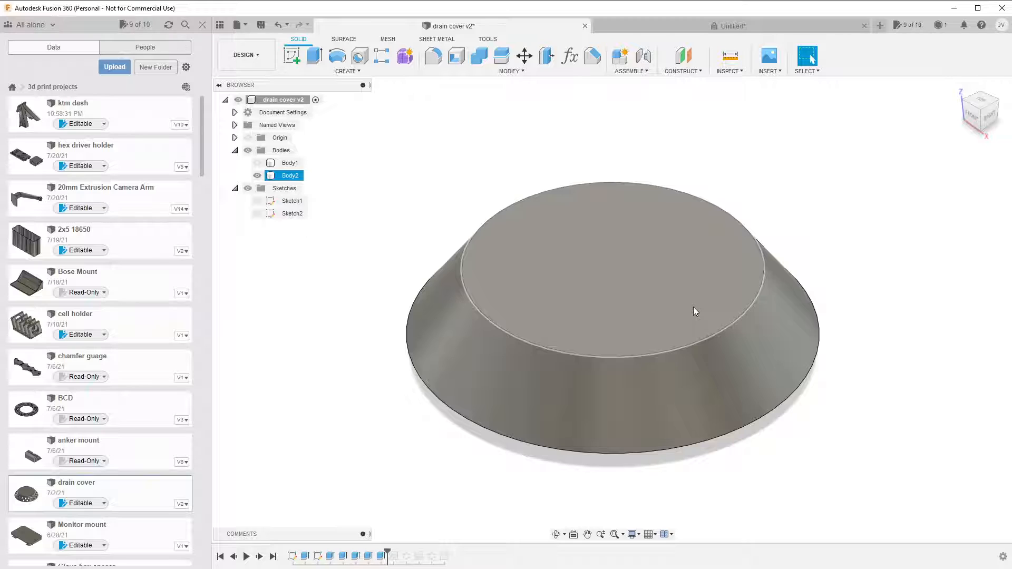
Roll the history past Hole1 to view the hole in the tapered side, and return the marker to just after Extrude6.
key("Escape")
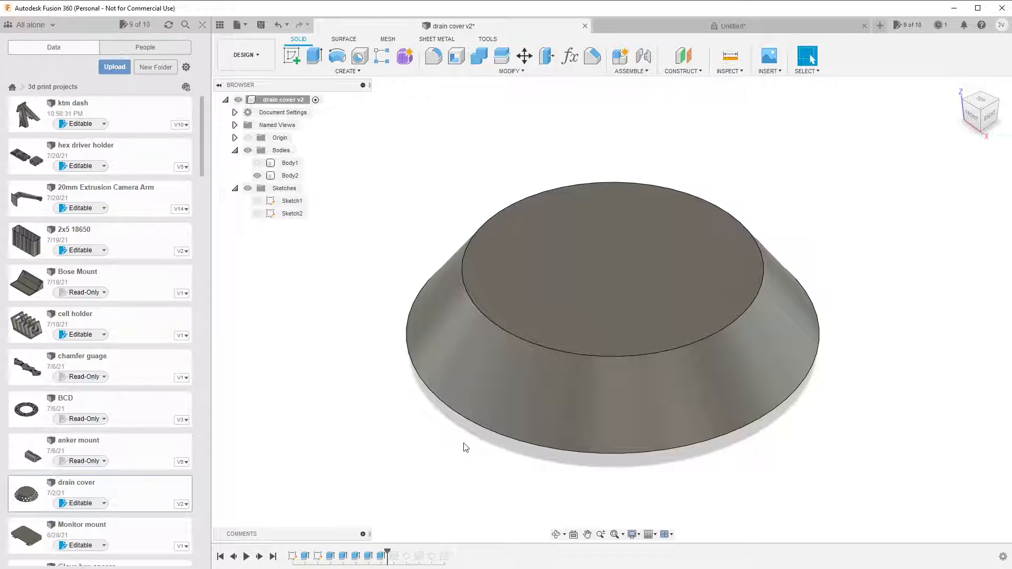
left_click(393, 556)
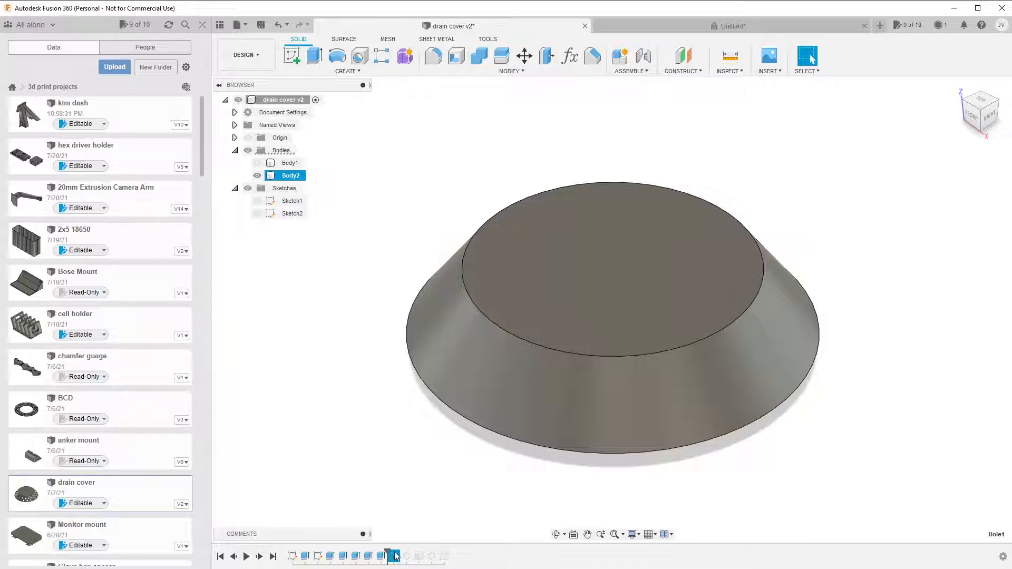
left_click_drag(386, 549, 399, 551)
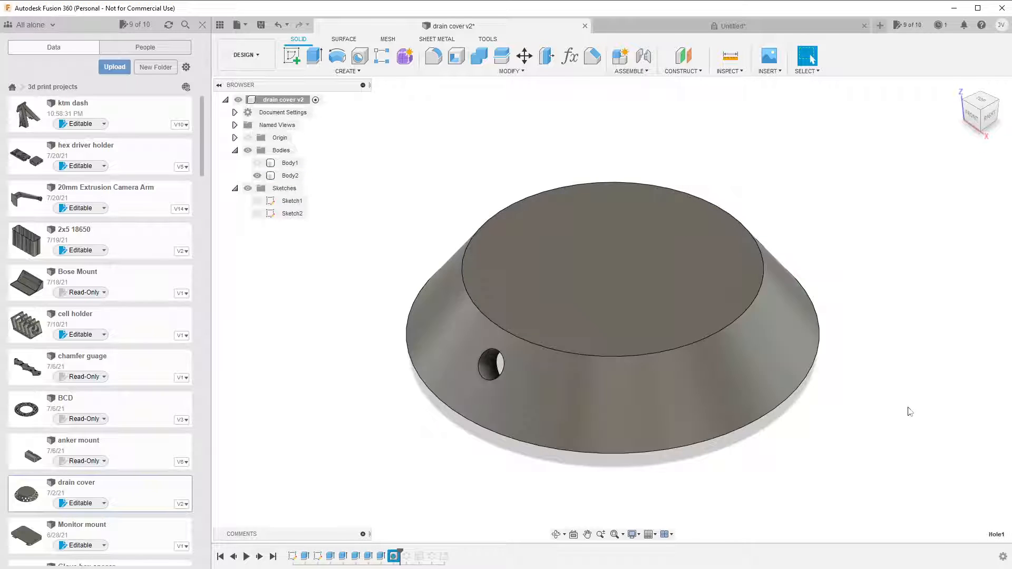
left_click(907, 408)
left_click_drag(400, 553, 386, 552)
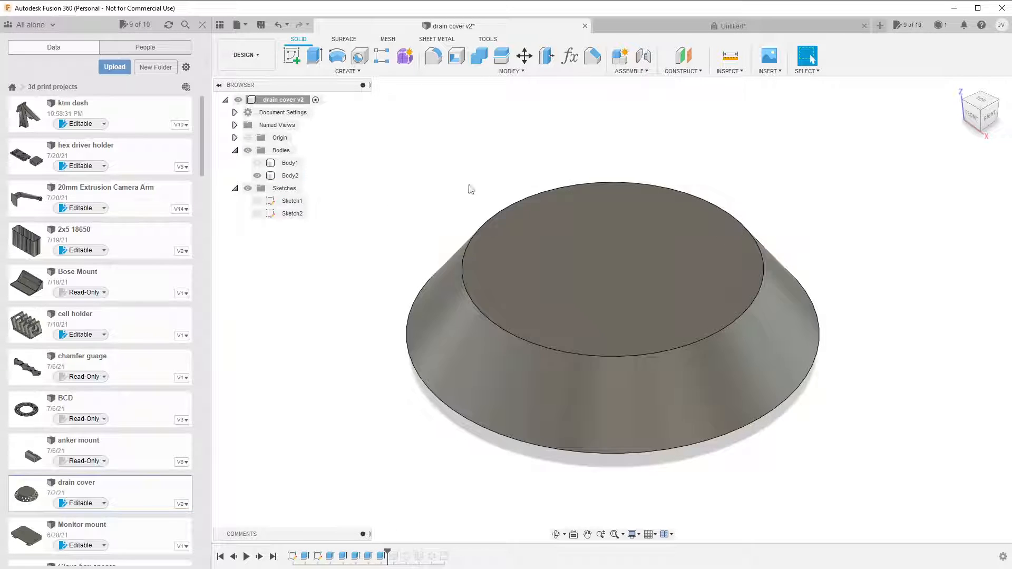
left_click(364, 62)
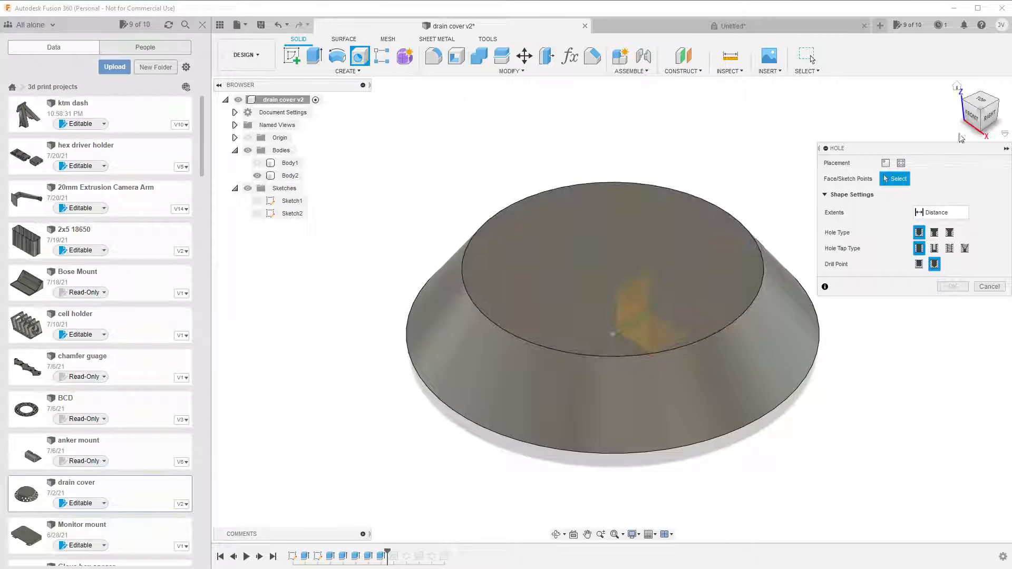
left_click(477, 366)
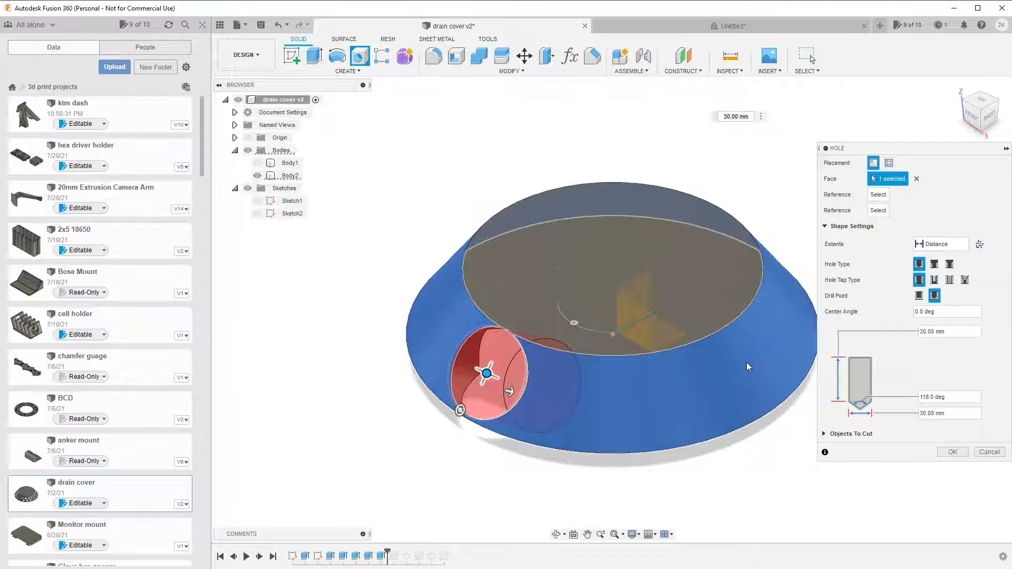
left_click(989, 452)
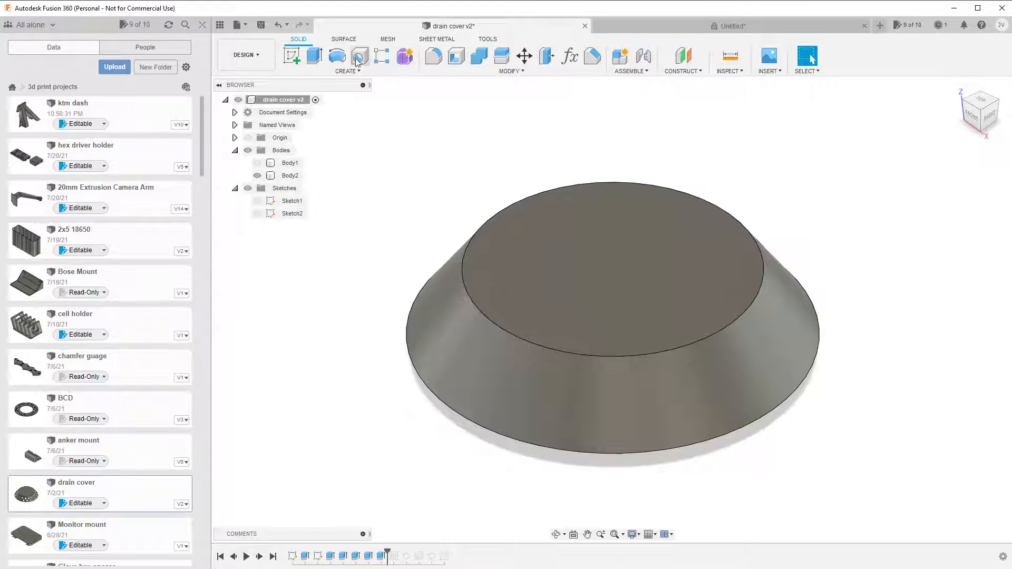
left_click(740, 372)
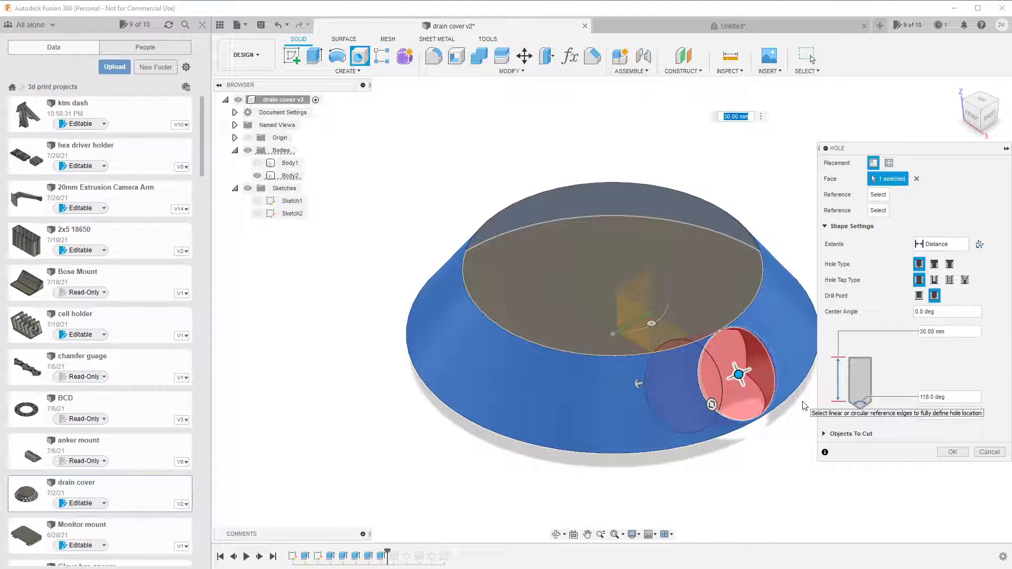
left_click(971, 455)
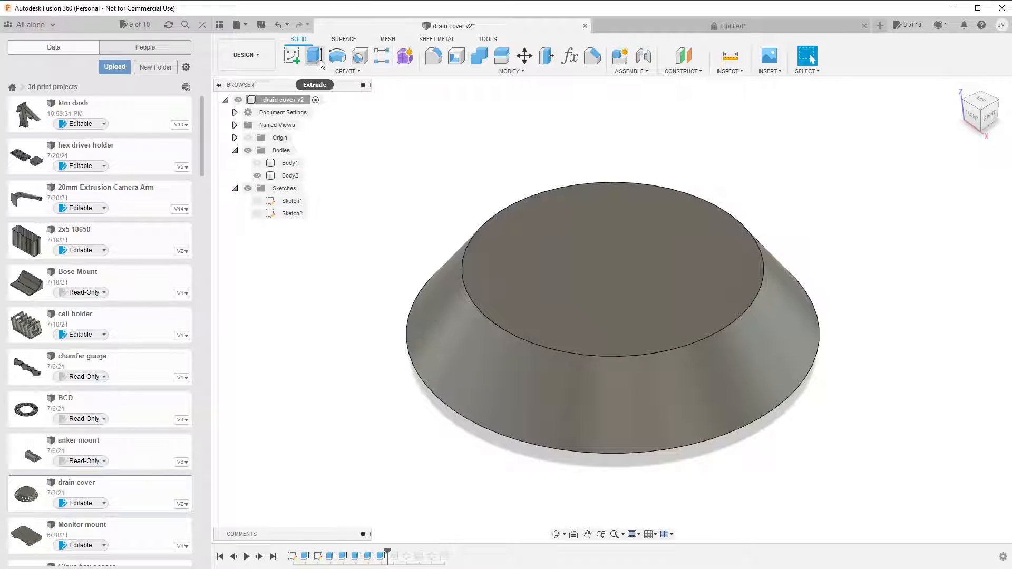
Create a hole in the front-right of Body2's tapered side face with a diameter of 10 mm.
left_click(360, 56)
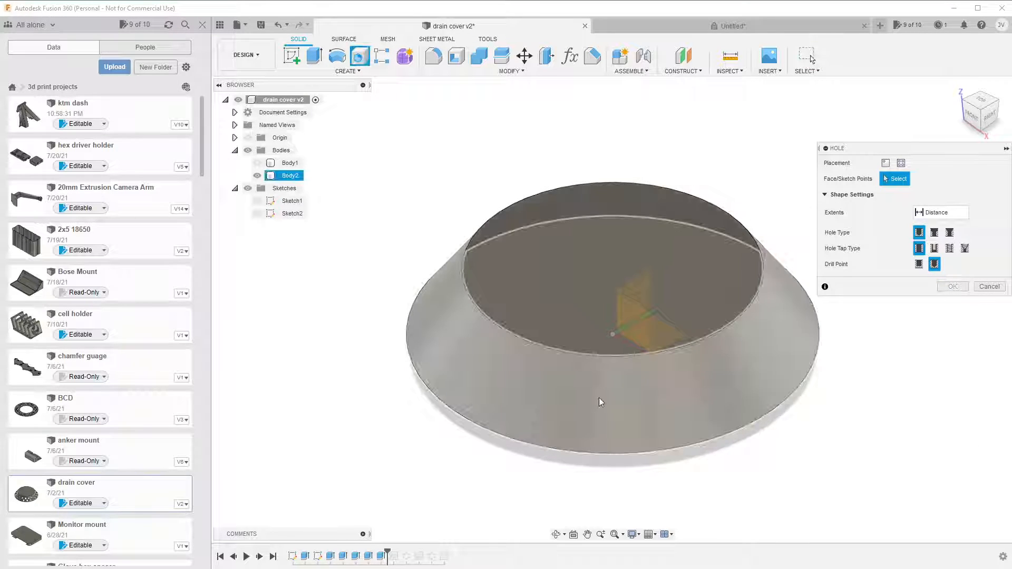
left_click(617, 410)
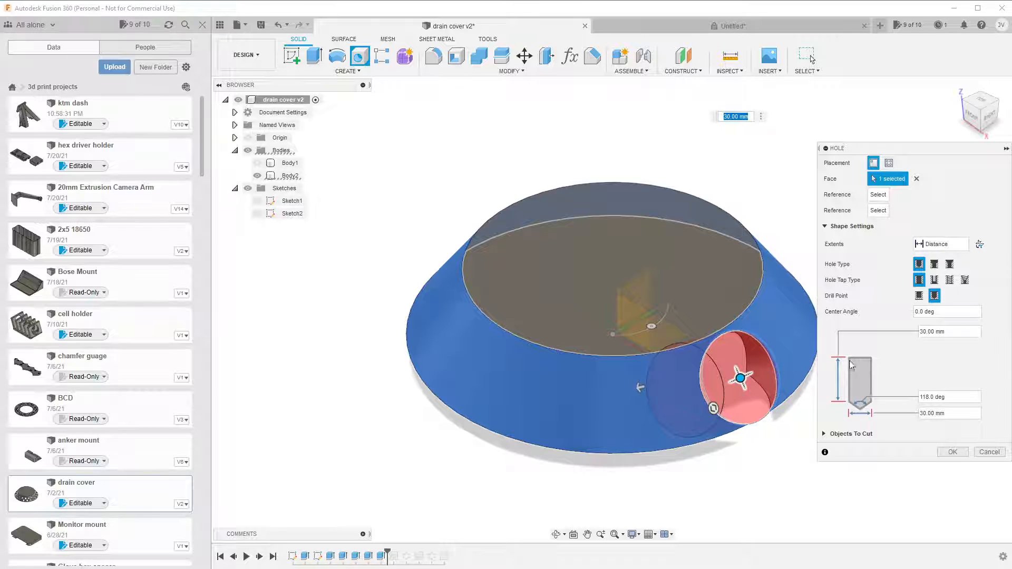
left_click(925, 412)
double_click(927, 412)
left_click(926, 412)
triple_click(924, 413)
type("10")
key("Return")
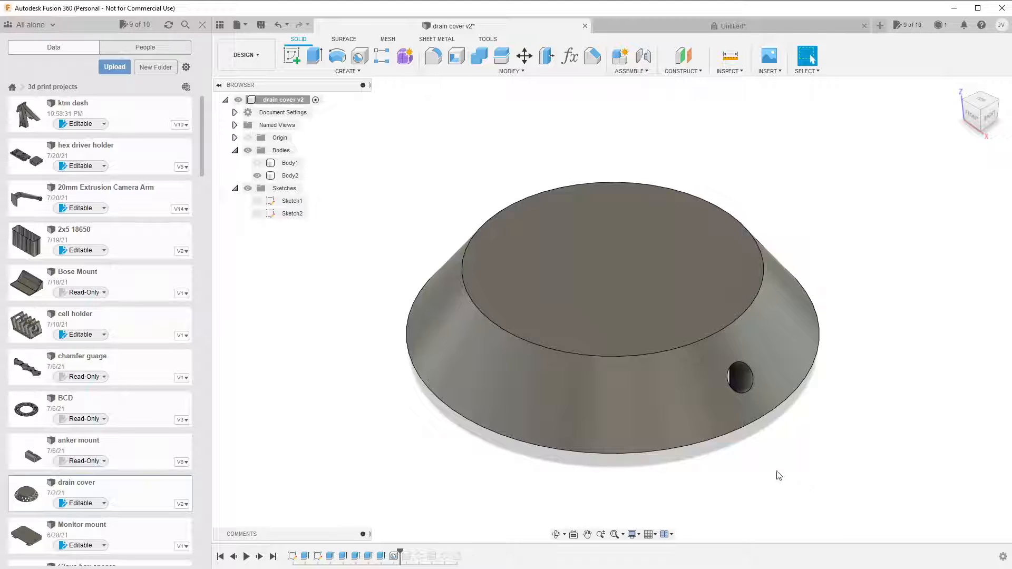
Try to reposition the new front-right hole on Body2's tapered side face, and cancel the edit.
left_click(392, 557)
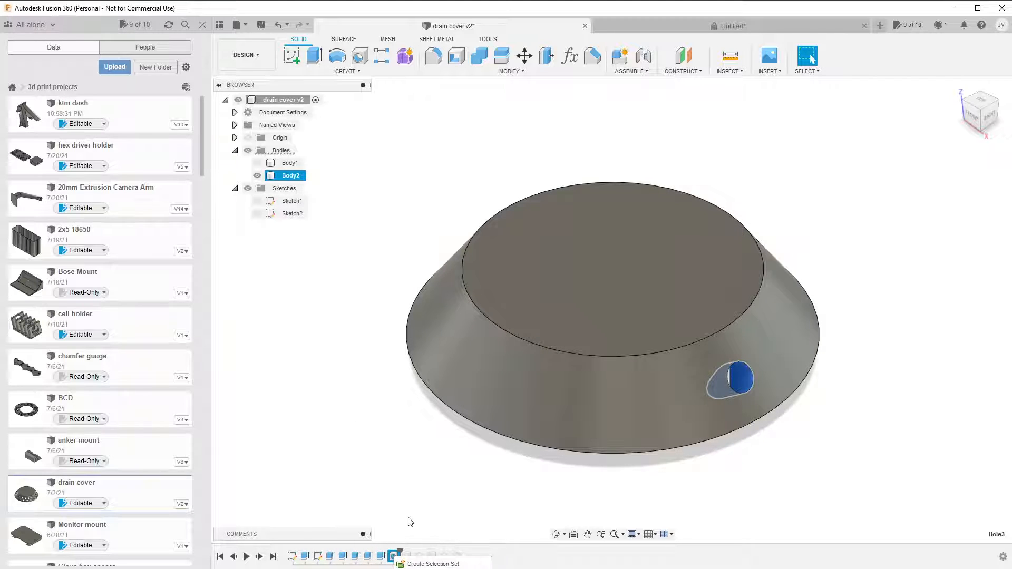
double_click(392, 556)
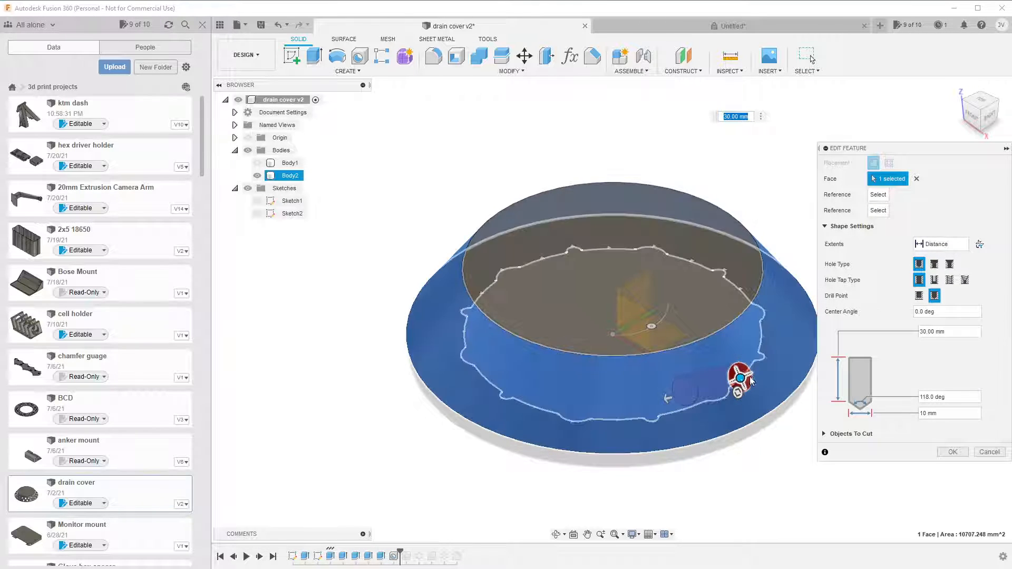
mouse_move(740, 379)
left_mouse_down()
mouse_move(721, 352)
mouse_move(763, 420)
mouse_move(745, 402)
mouse_move(691, 278)
mouse_move(661, 323)
mouse_move(740, 378)
left_mouse_up()
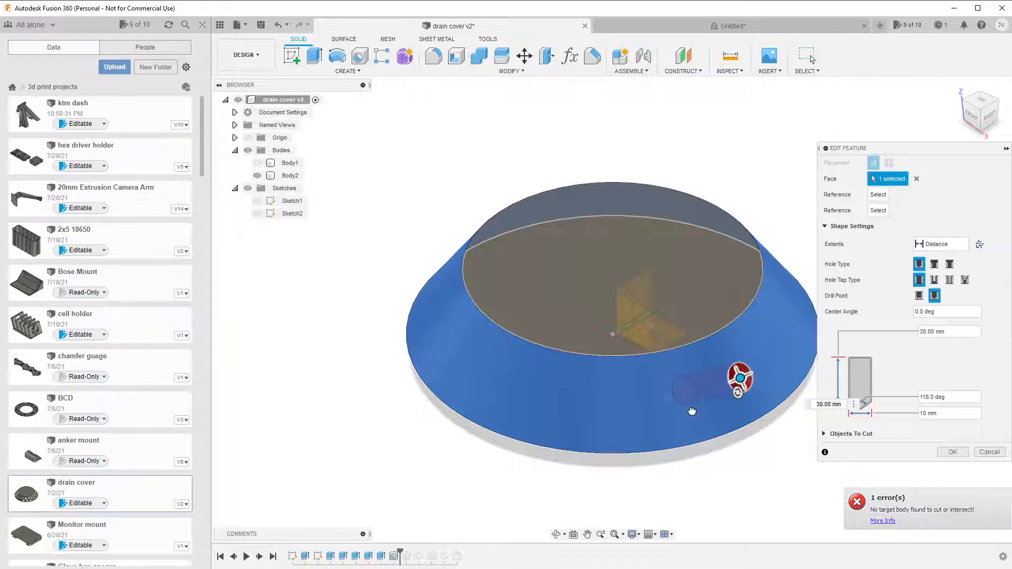
left_click_drag(692, 411, 704, 370)
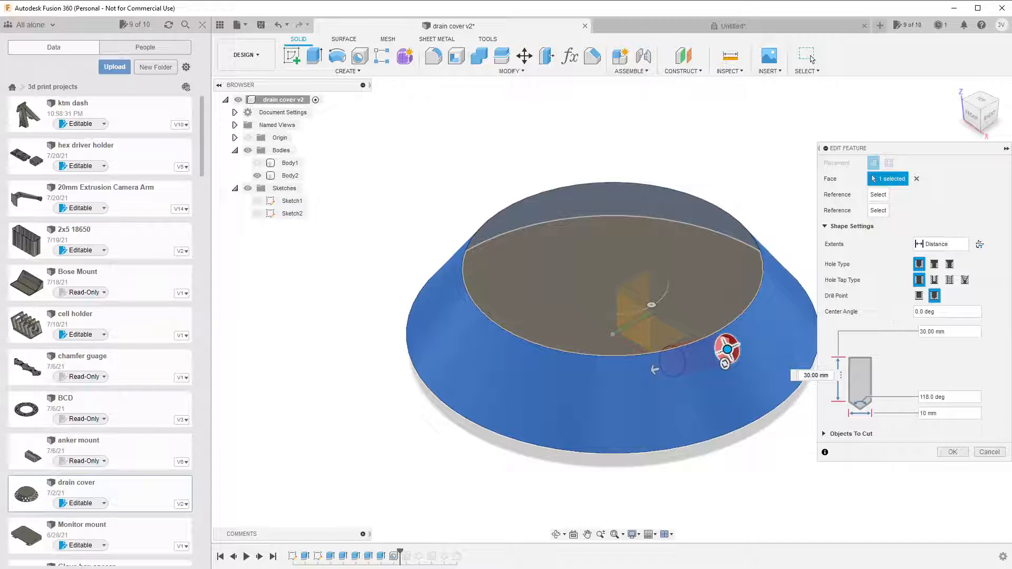
left_click(993, 453)
Delete the front-right demonstration hole from the design history.
left_click(393, 556)
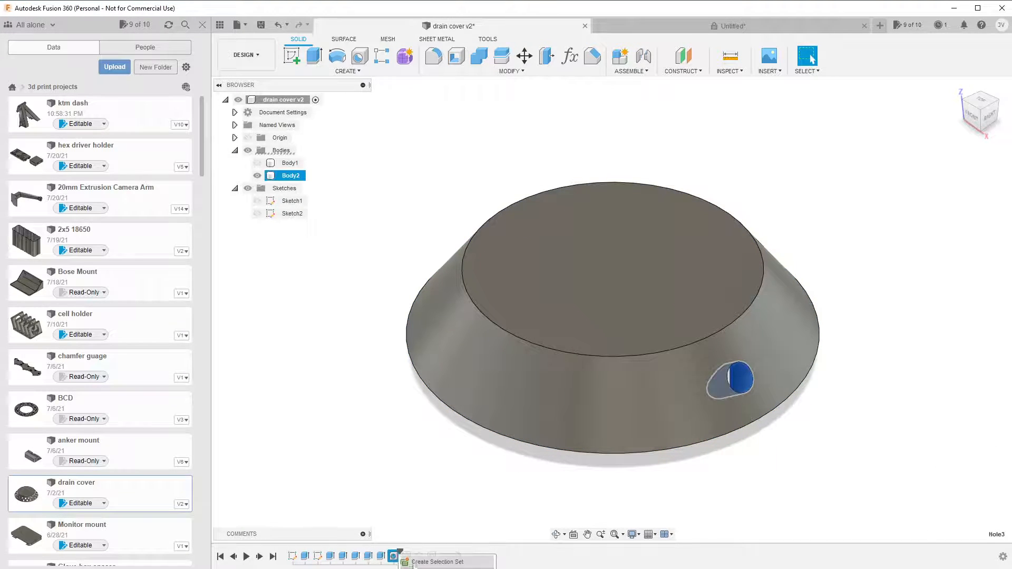
key("Delete")
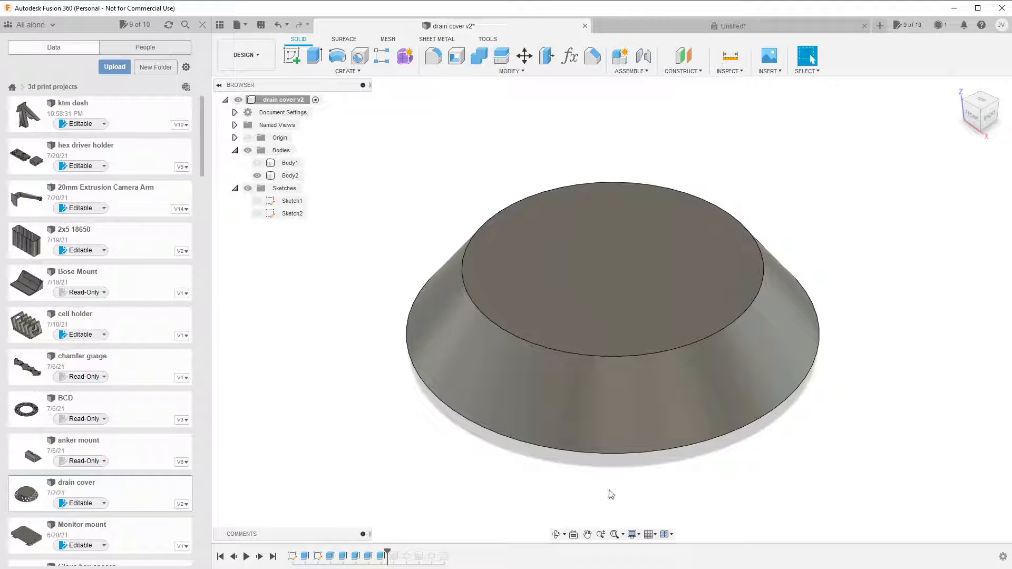
Roll the history forward past Hole1 and examine its extents, drill point and diameter settings.
left_click(393, 556)
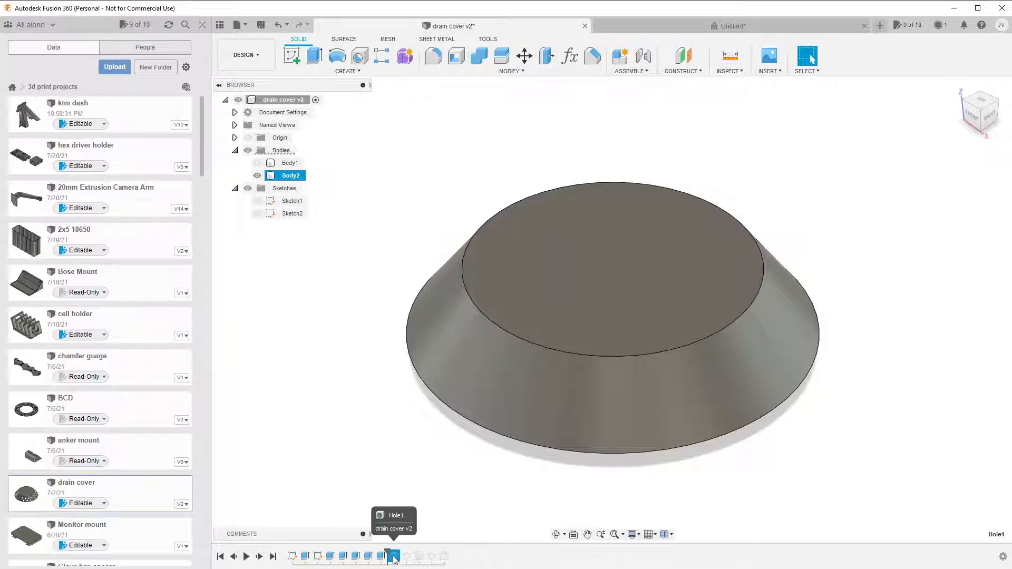
left_click_drag(388, 551, 403, 550)
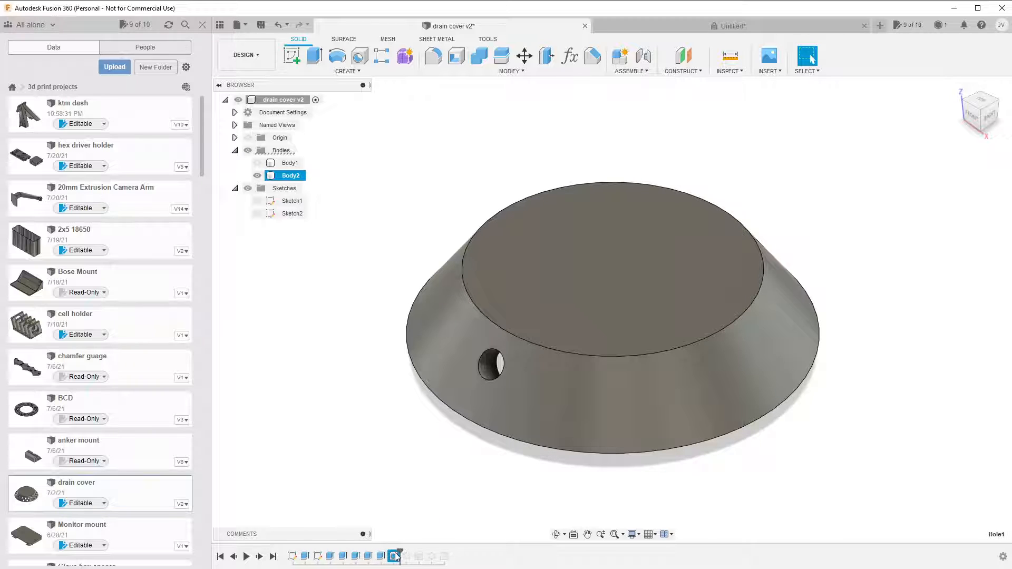
double_click(393, 556)
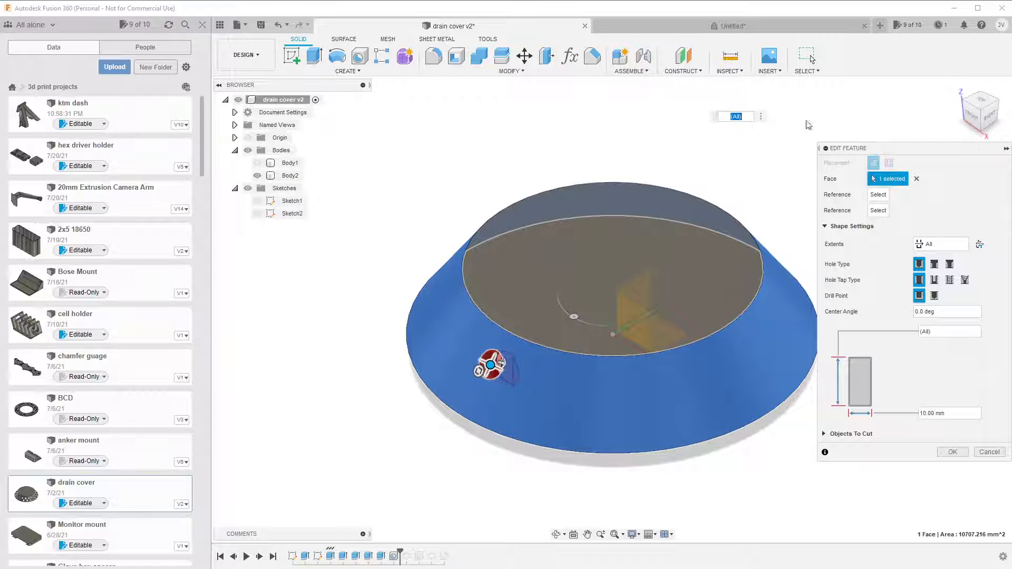
left_click(953, 452)
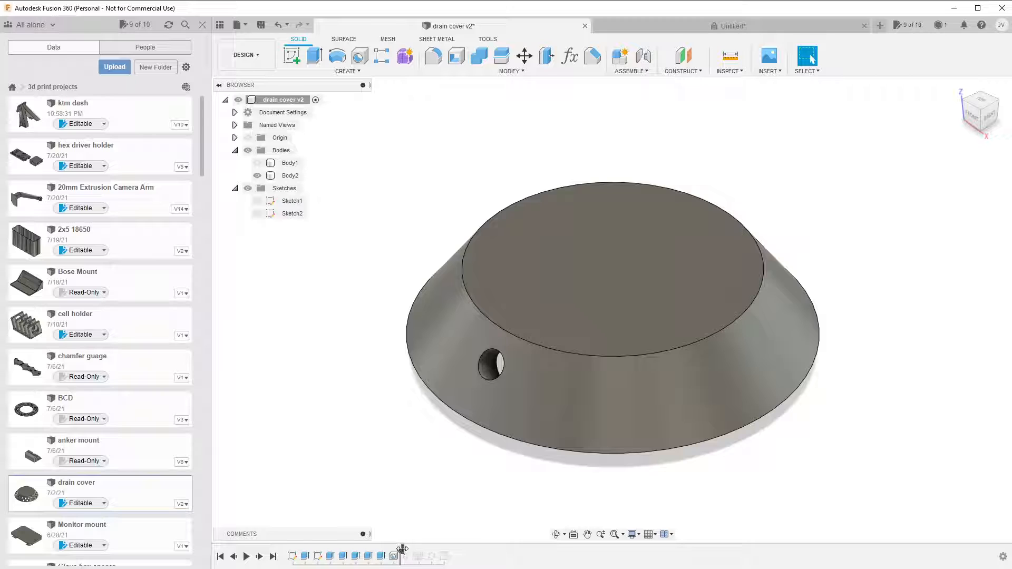
Roll the history past C-Pattern1 and examine the pattern's faces, axis, angular spacing and quantity.
left_click_drag(402, 550, 414, 551)
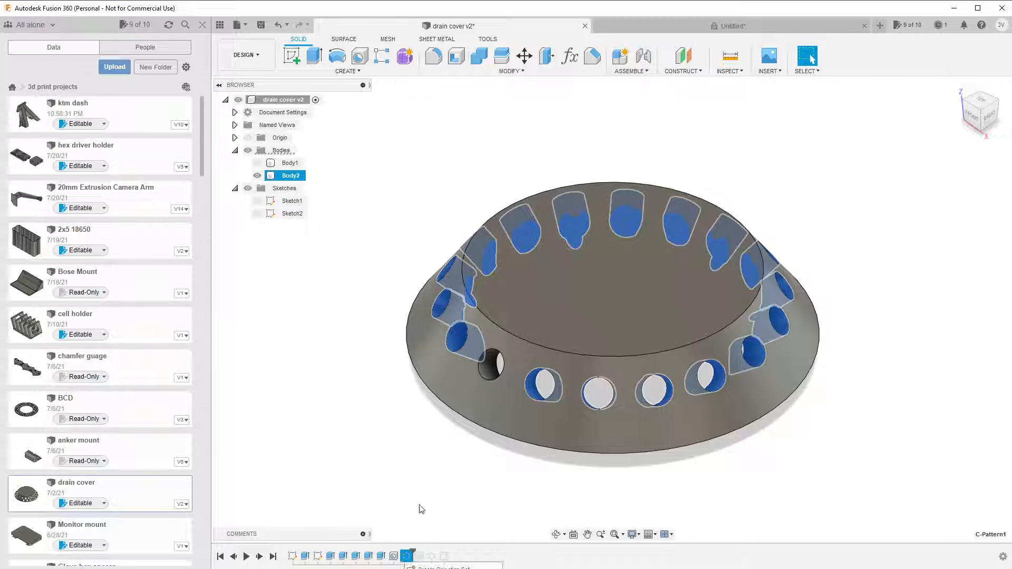
double_click(405, 558)
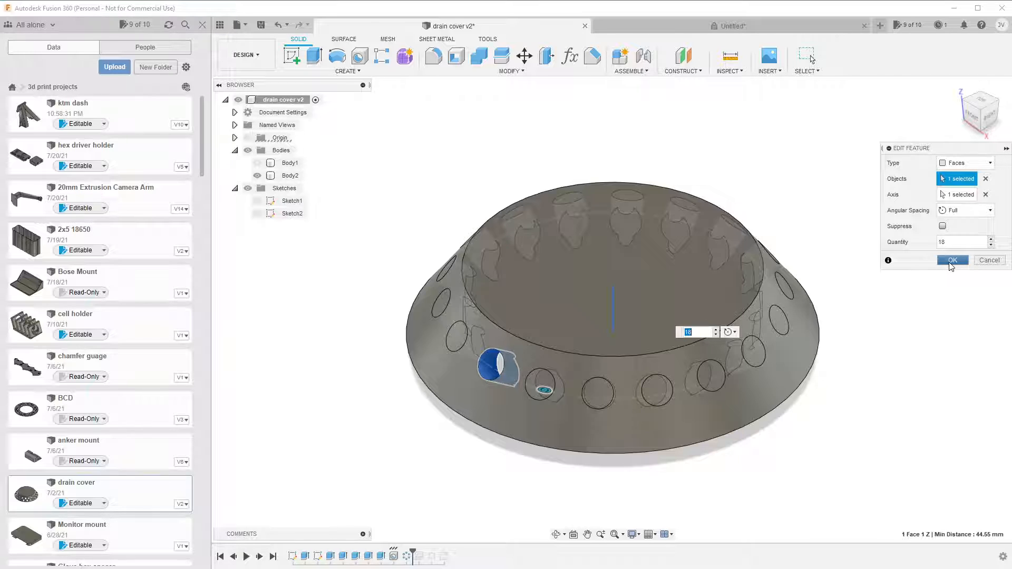
left_click(952, 260)
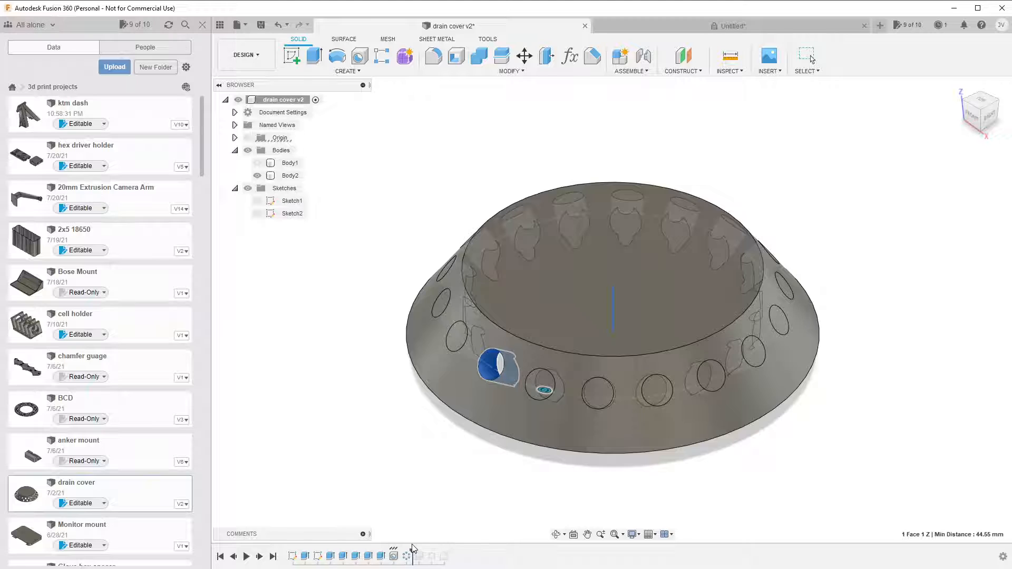
Roll the history forward past the second hole, its circular pattern and the last feature to the end.
left_click_drag(413, 549, 425, 549)
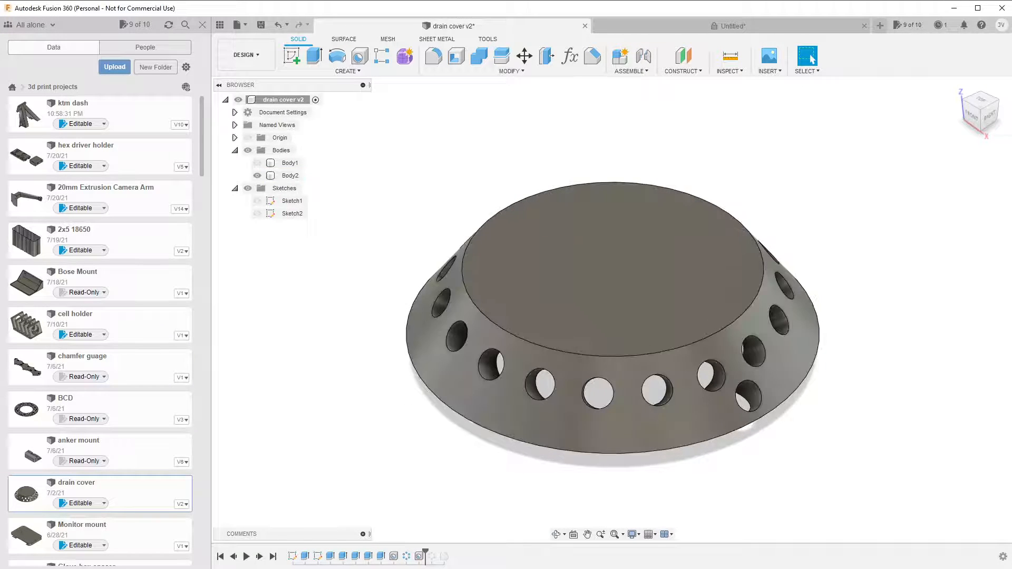
left_click(767, 416)
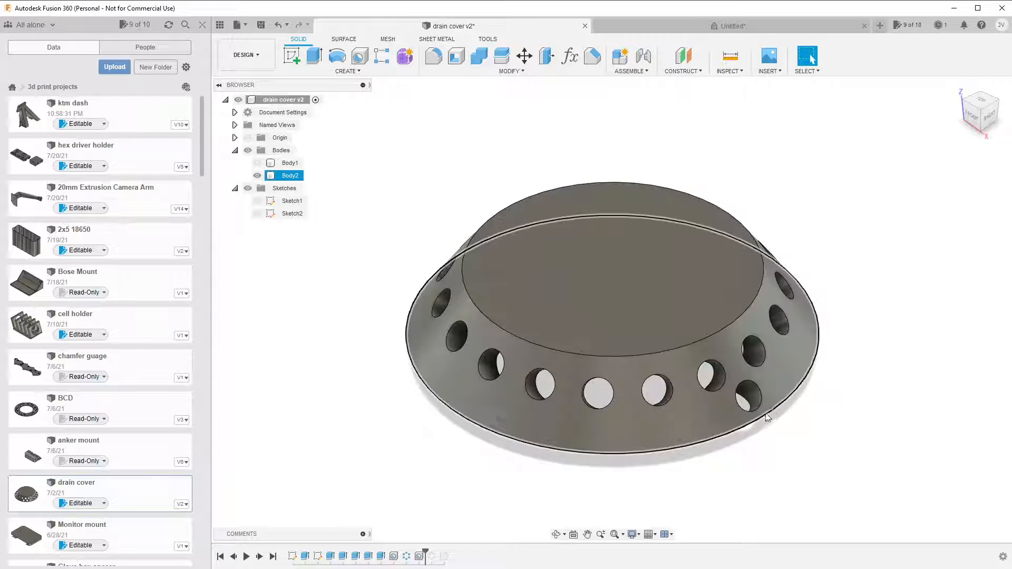
key("Escape")
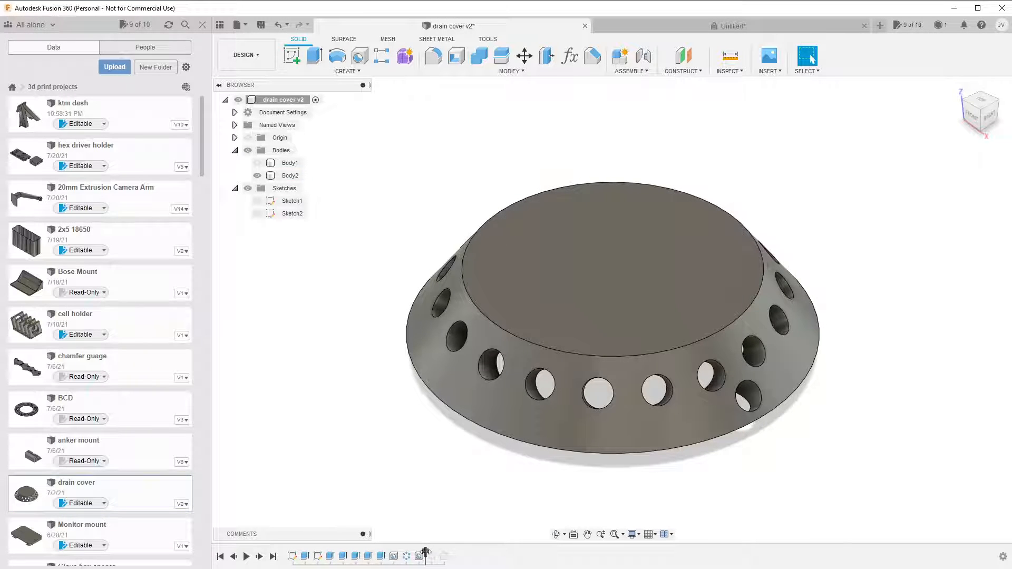
left_click_drag(425, 554, 438, 555)
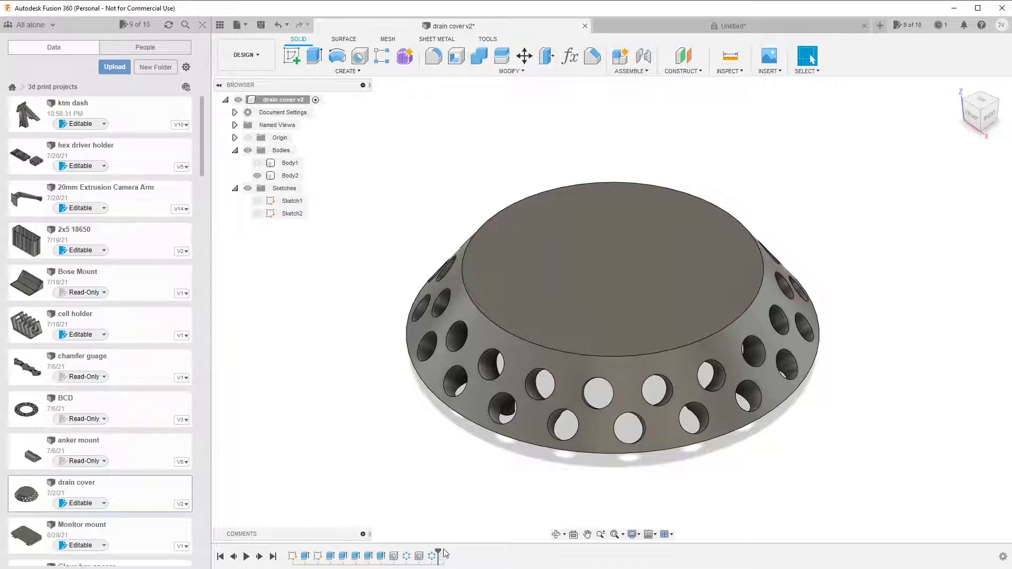
left_click_drag(435, 550, 450, 553)
Inspect the finished drain cover's pegs and drainage holes from below, and return to the home view.
left_click_drag(981, 122, 948, 47)
mouse_move(611, 369)
middle_mouse_down("shift")
mouse_move(619, 271)
mouse_move(670, 223)
mouse_move(659, 190)
middle_mouse_up("shift")
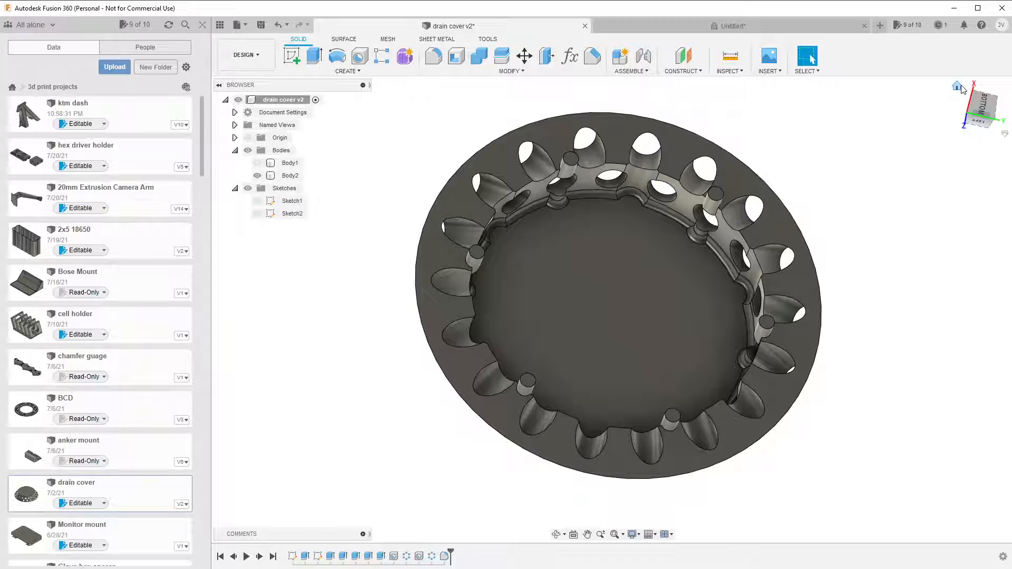
left_click(957, 86)
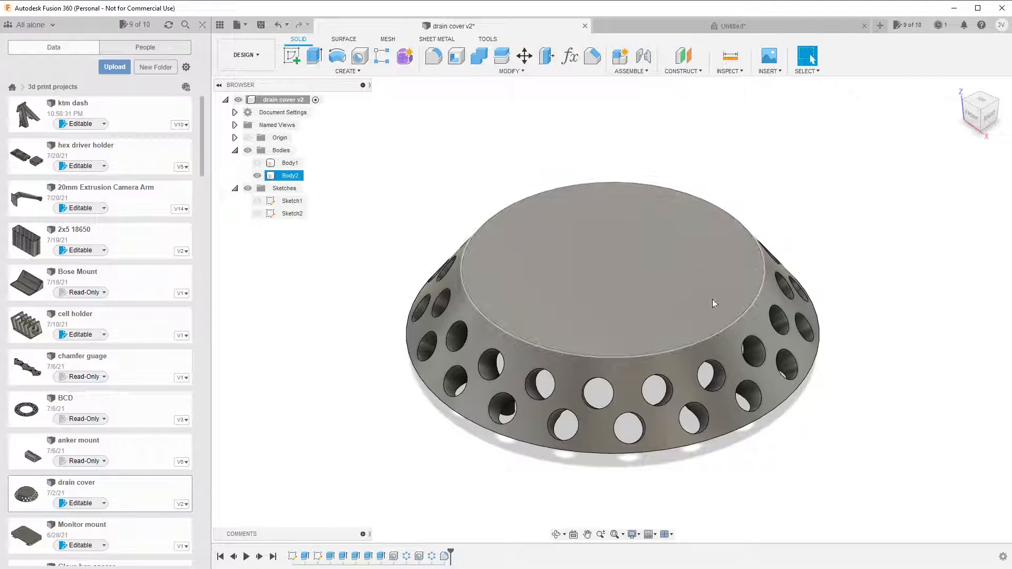
Close the project file list and open the Save As Mesh settings for Body2.
left_click(289, 176)
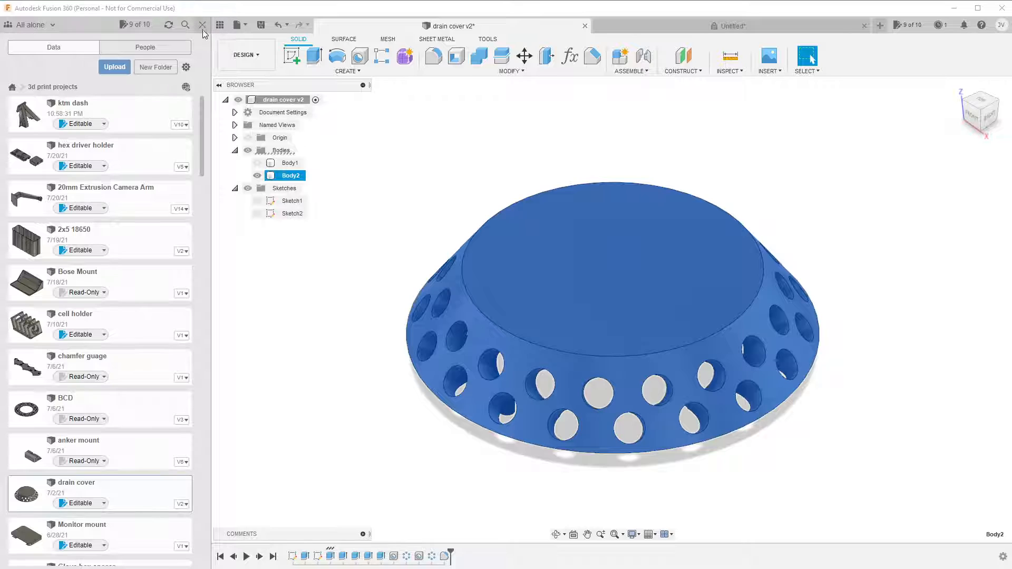
left_click(202, 27)
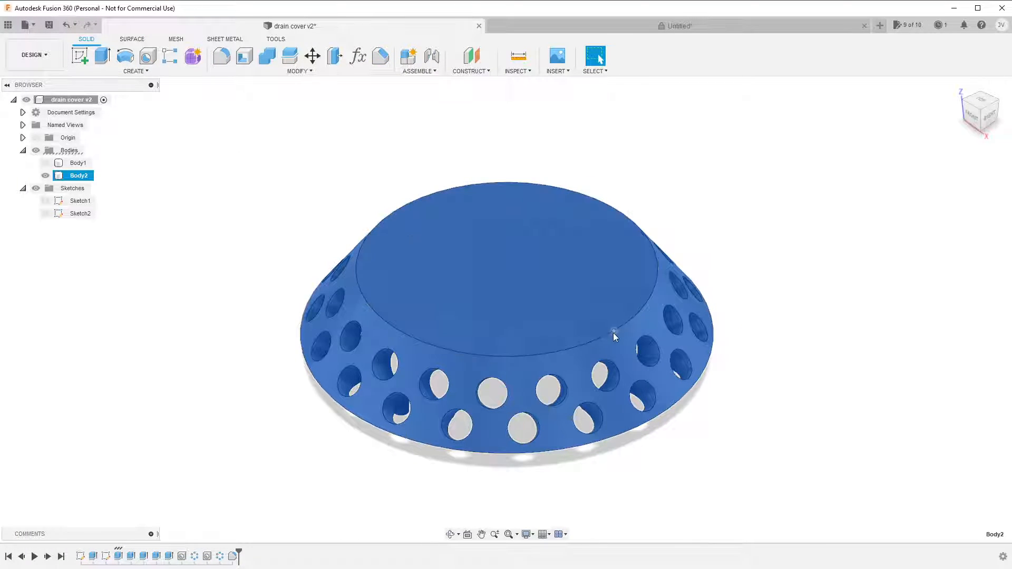
right_click(78, 177)
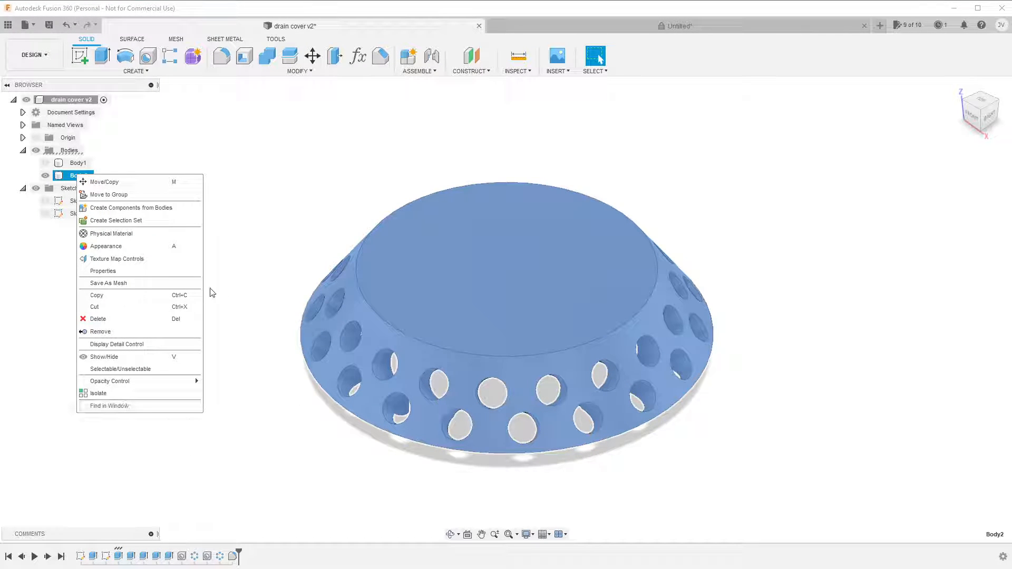
left_click(169, 290)
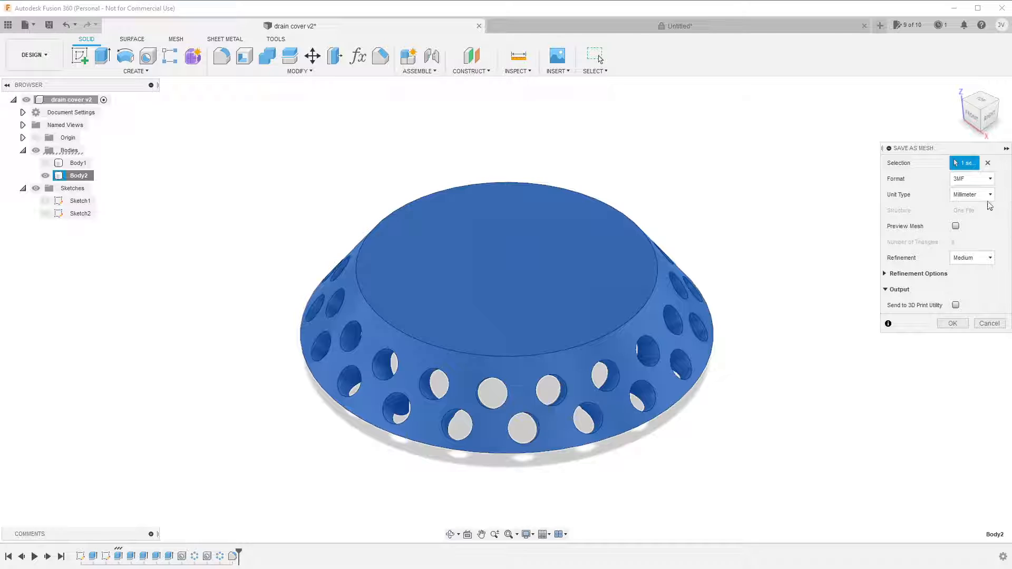
Set Body2's mesh format to STL (Binary) and send the mesh to the custom 3D print utility, superslicer.
left_click(991, 179)
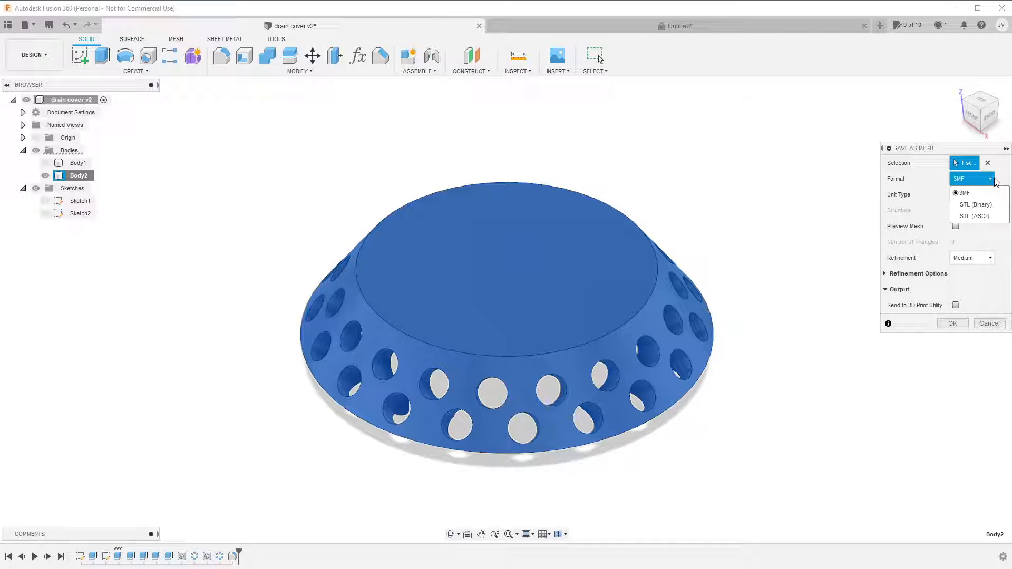
left_click(999, 205)
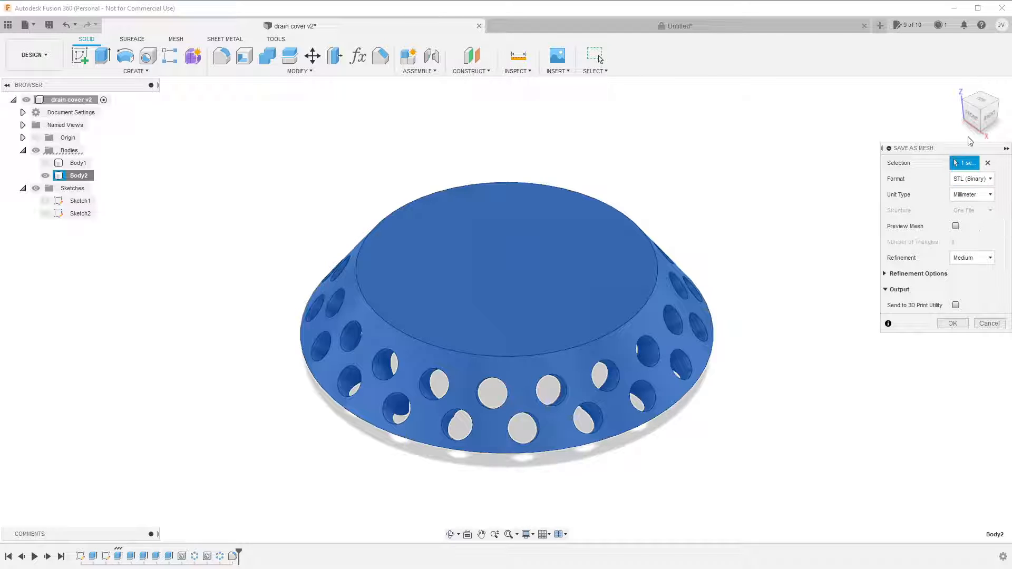
left_click(955, 306)
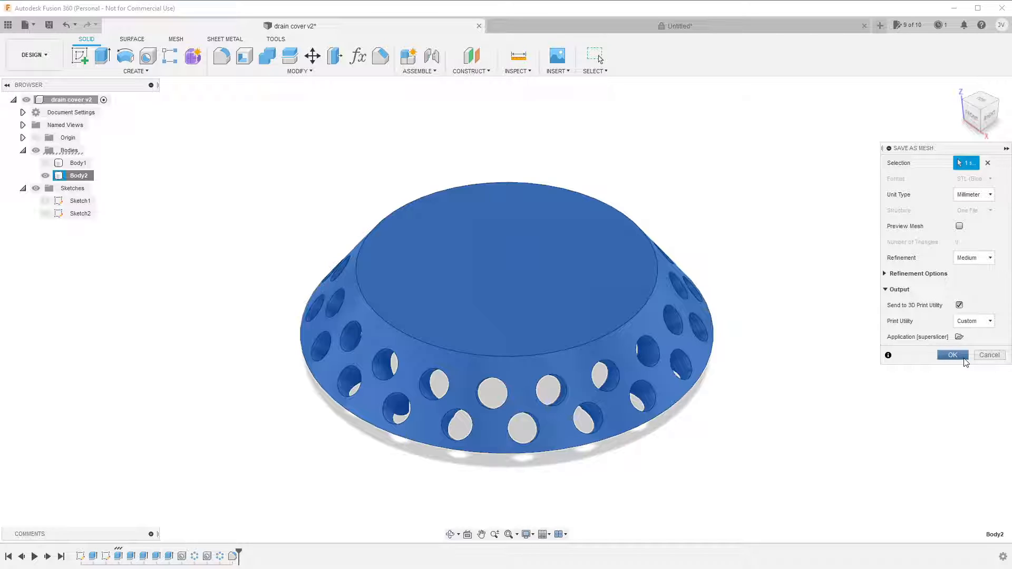
left_click(964, 357)
left_click(955, 355)
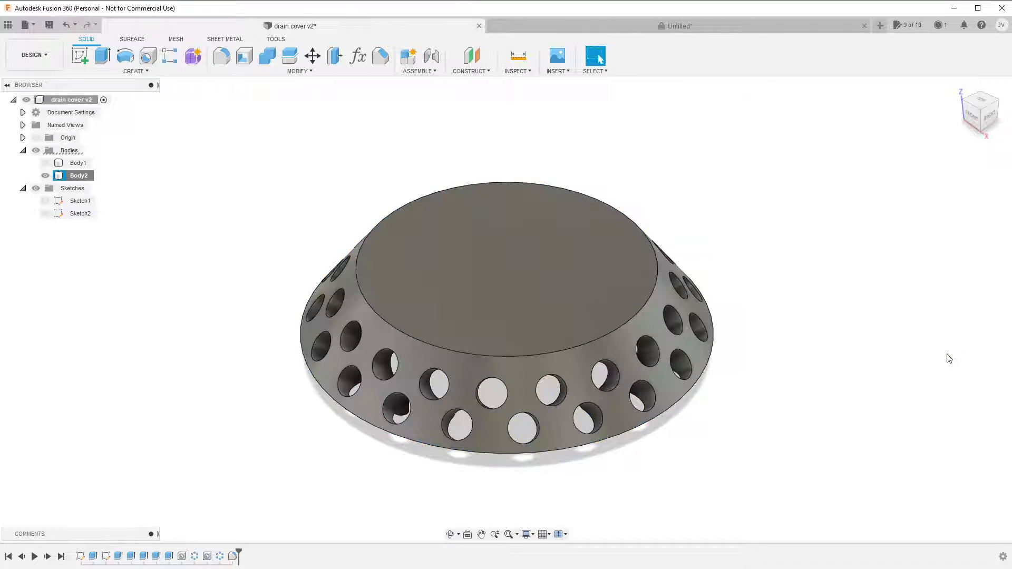
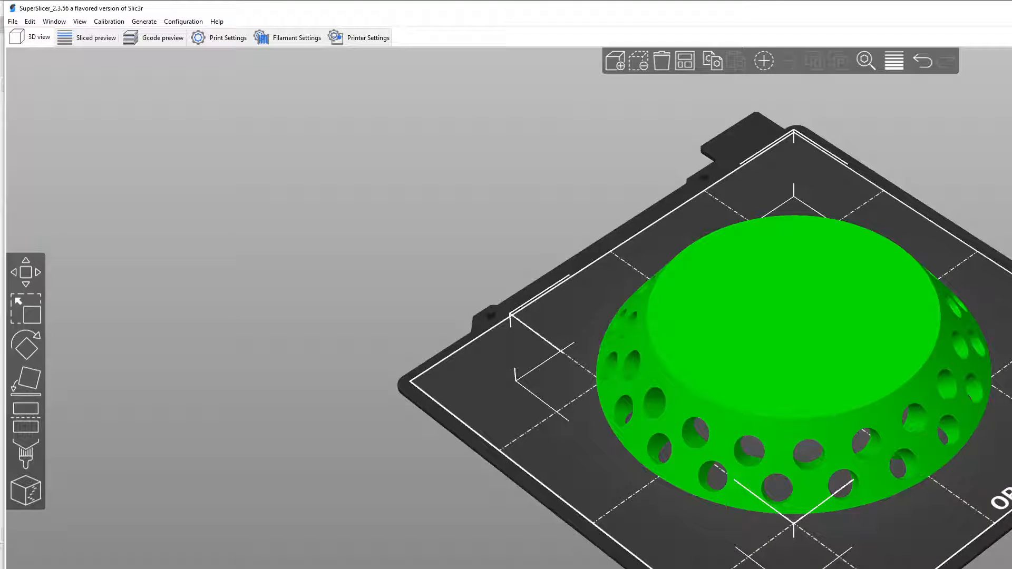
Place the drain cover on the print bed with its large flat circular face down, and deselect it.
mouse_move(1011, 568)
left_mouse_down()
mouse_move(1011, 539)
mouse_move(1002, 560)
mouse_move(1011, 568)
mouse_move(987, 568)
mouse_move(1004, 566)
left_mouse_up()
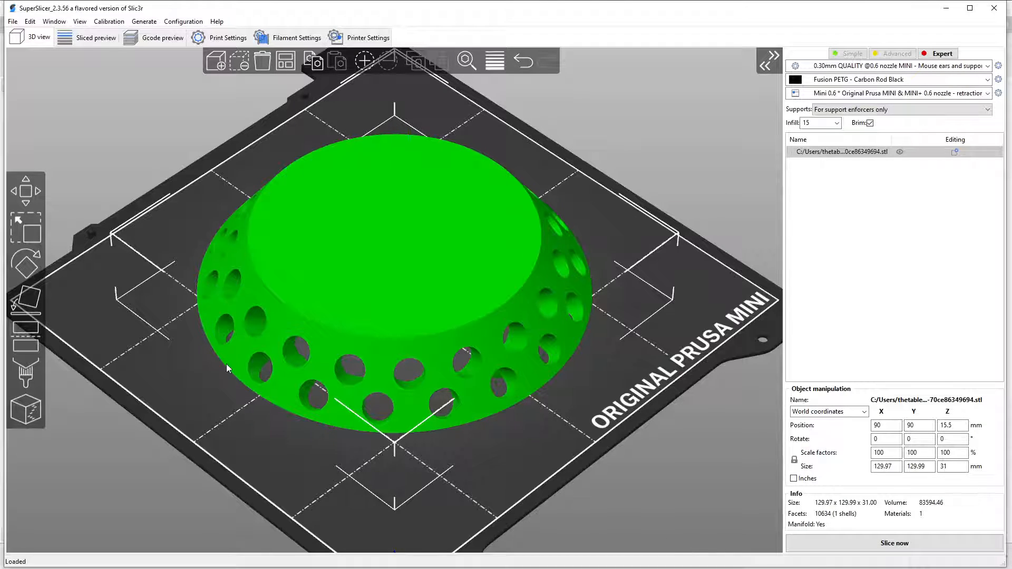
left_click_drag(451, 493, 517, 454)
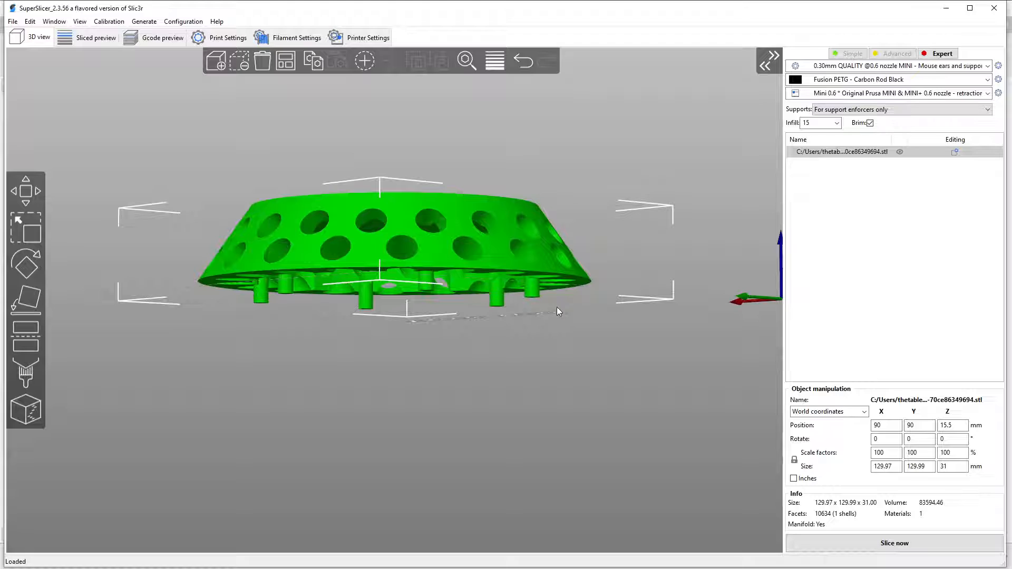
left_click_drag(562, 346, 529, 341)
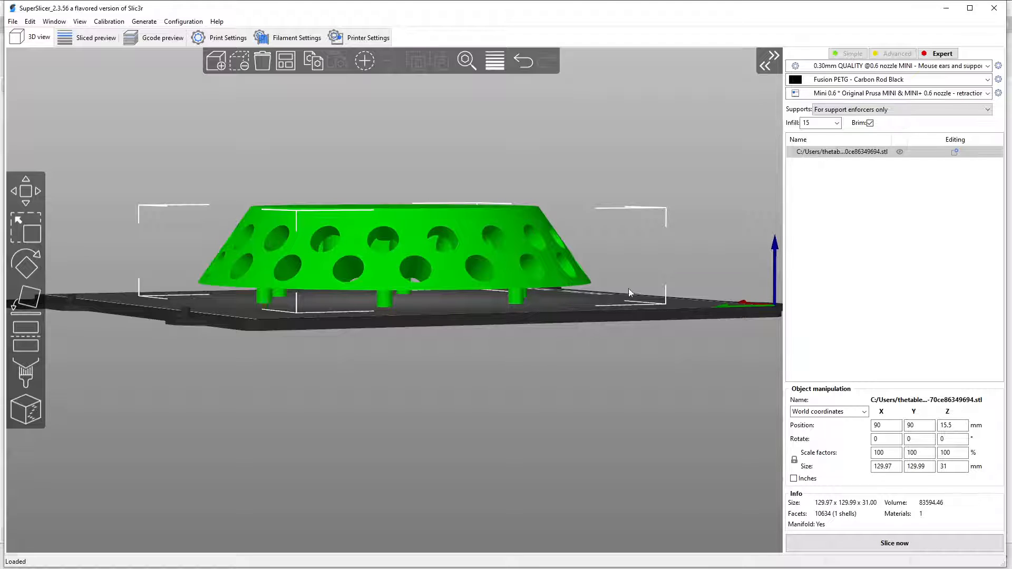
left_click_drag(728, 287, 712, 311)
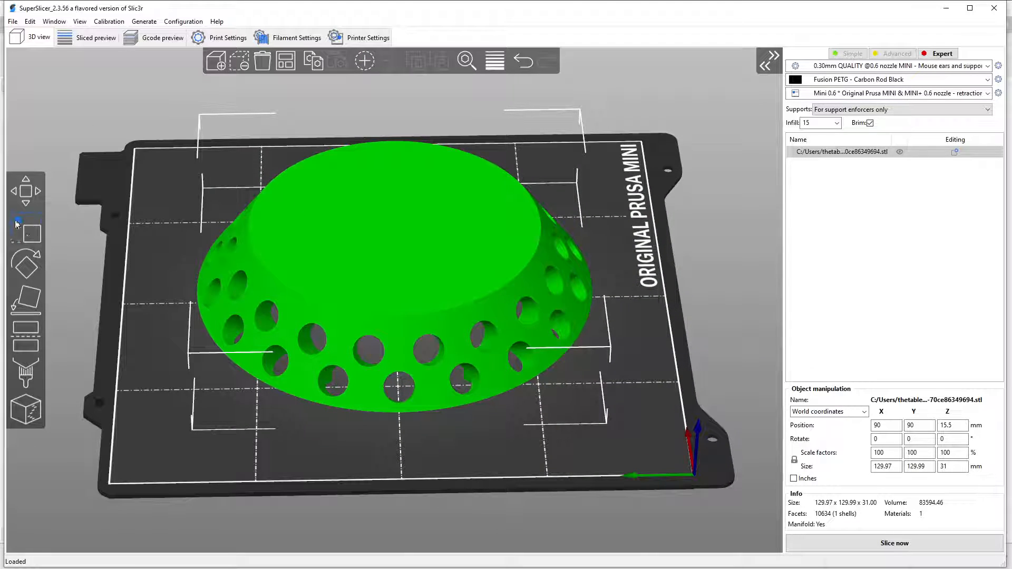
left_click(25, 297)
left_click(398, 221)
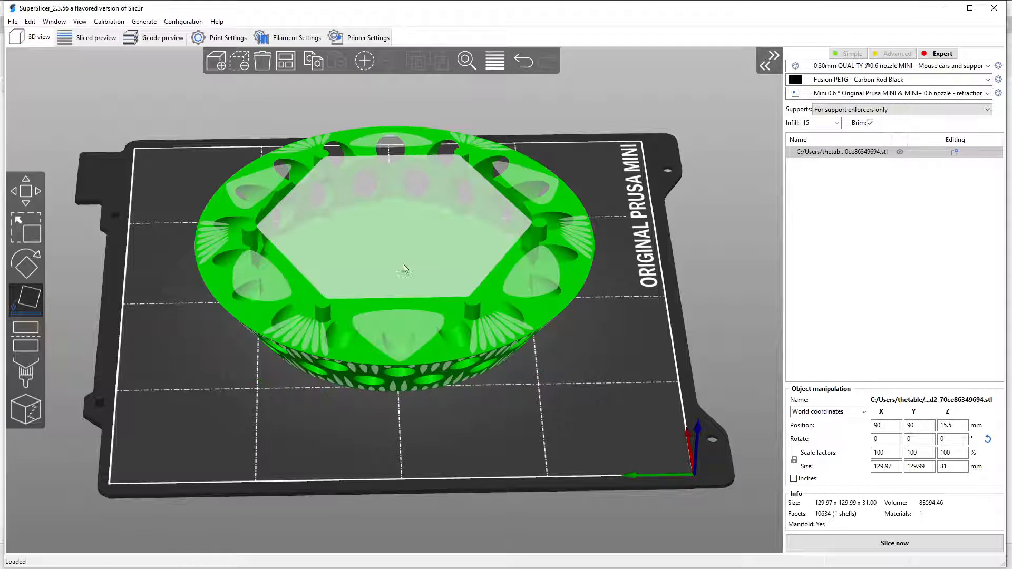
left_click_drag(634, 445, 521, 398)
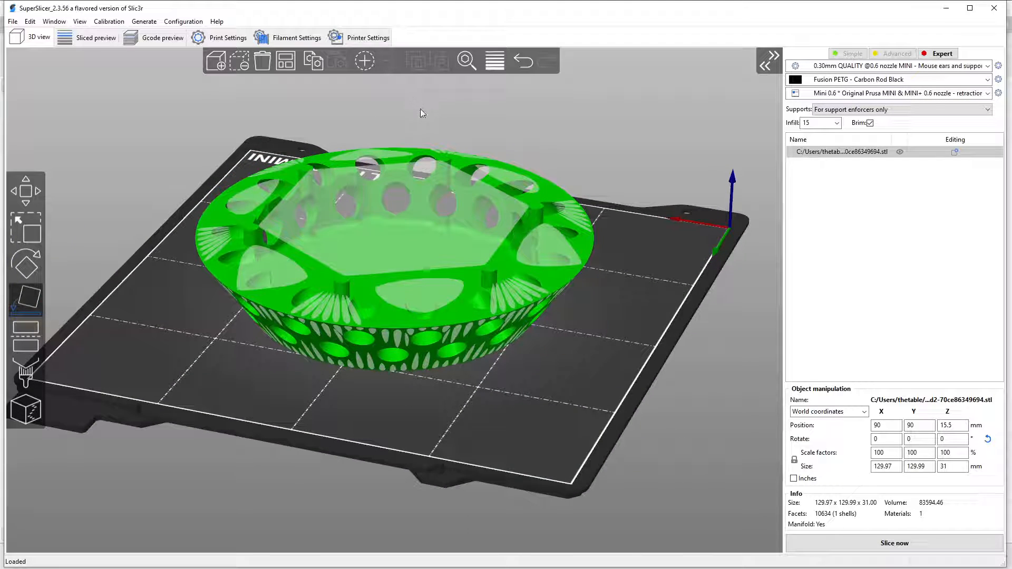
left_click(663, 254)
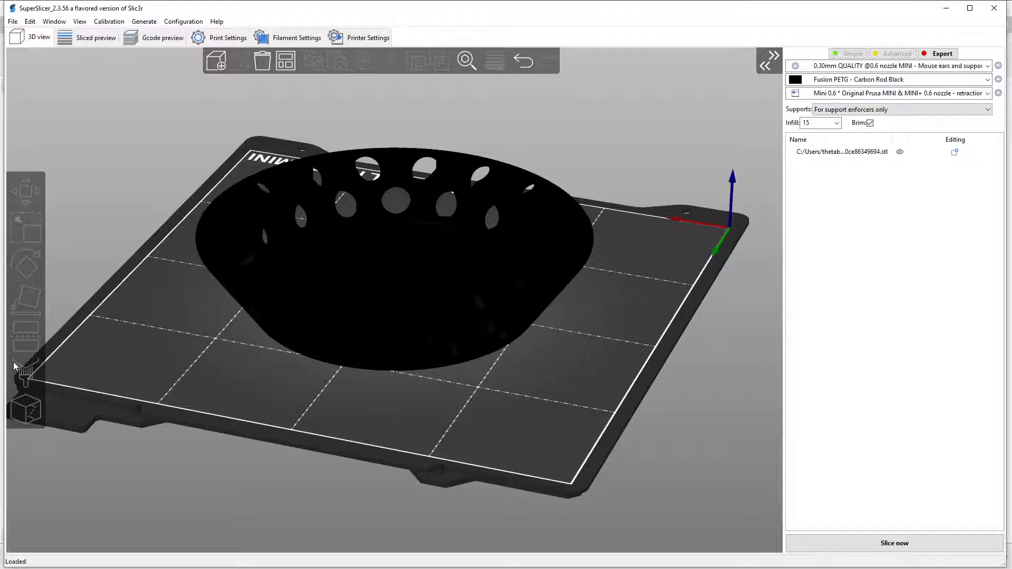
Change the filament preset to Prusament PETG and check the drain cover on the bed.
left_click(884, 80)
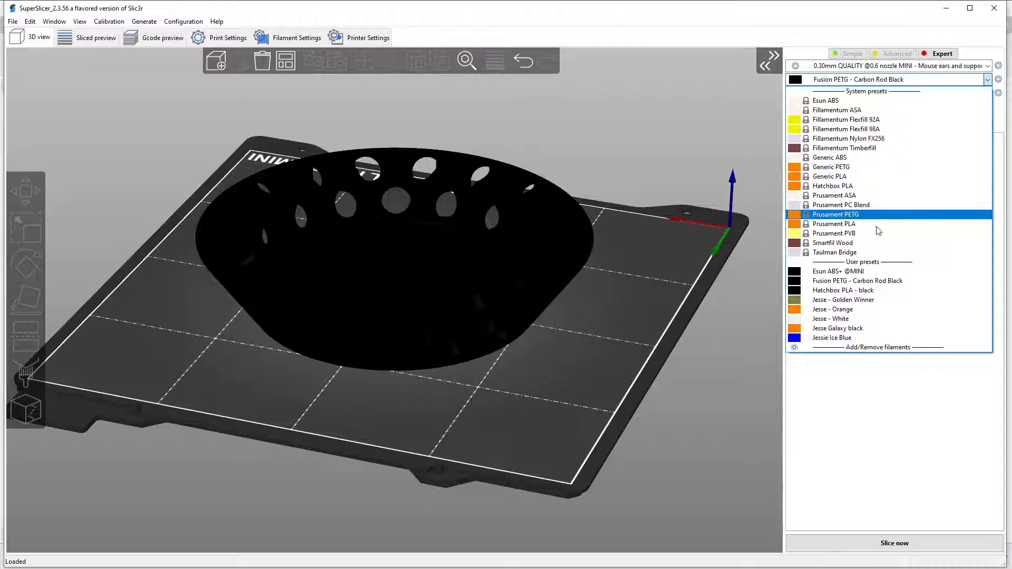
left_click(392, 275)
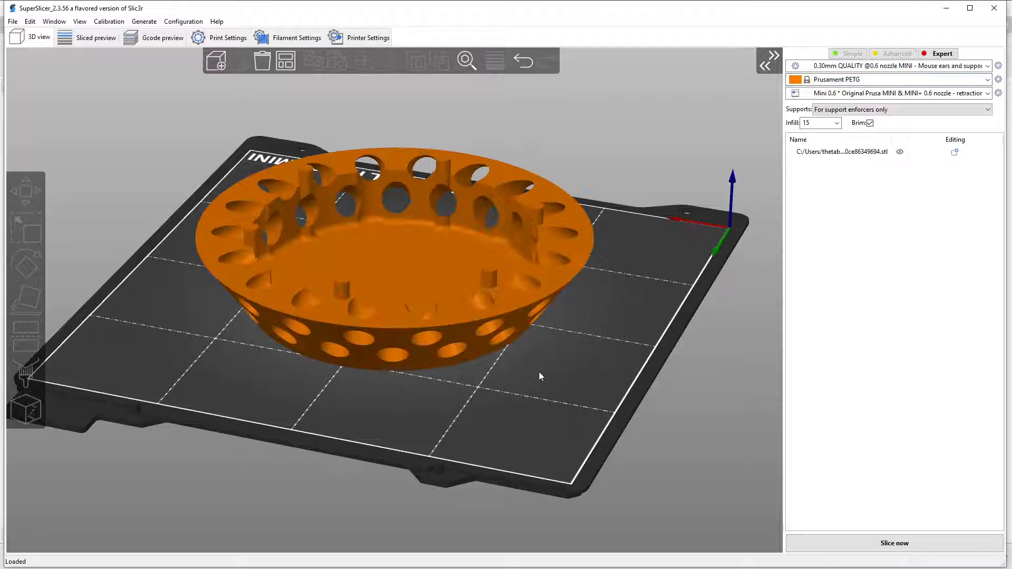
left_click_drag(427, 445, 563, 436)
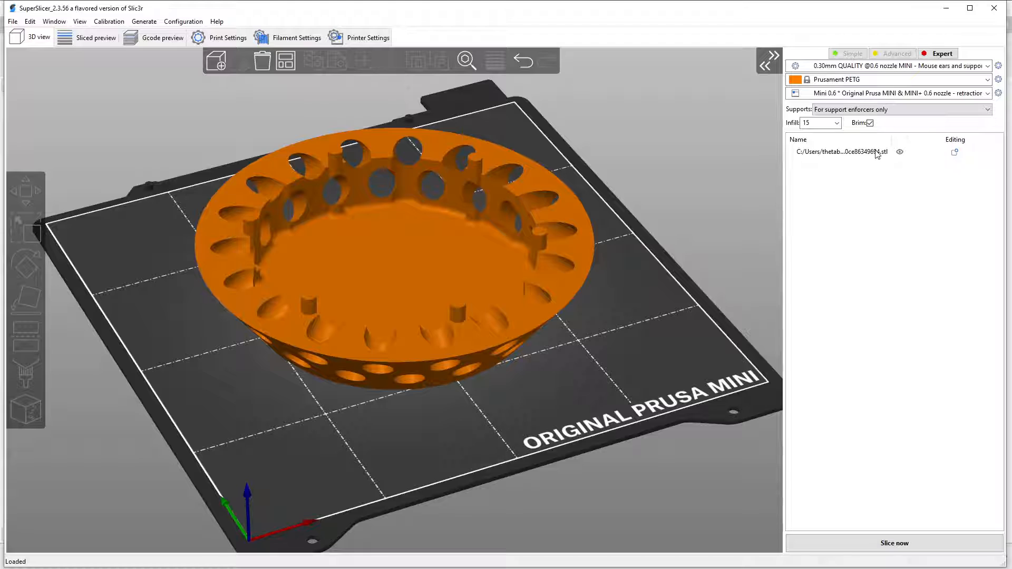
Add a height range modifier to the imported drain cover STL object.
left_click(955, 153)
left_click(955, 153)
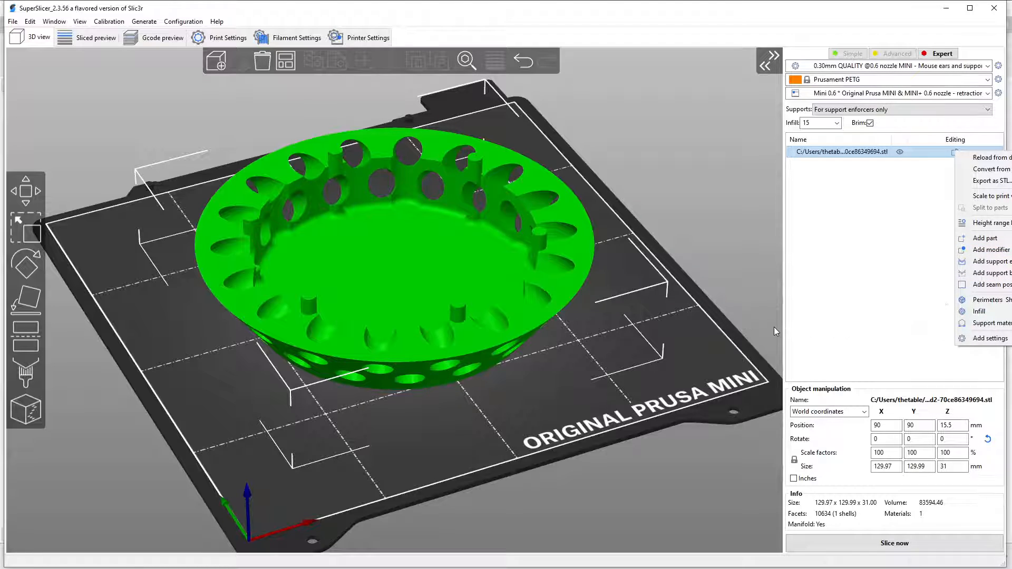
left_click(560, 340)
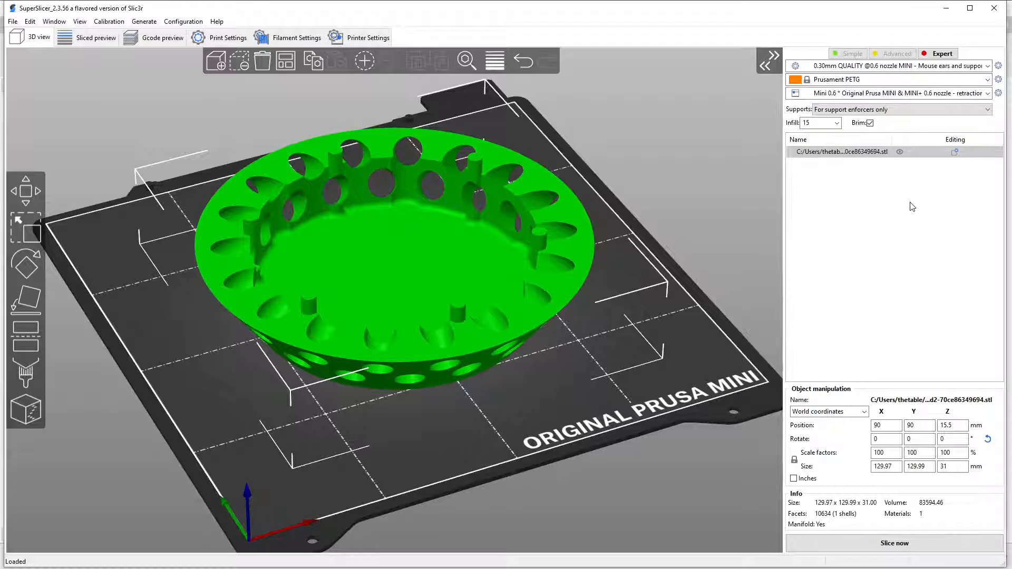
left_click(955, 153)
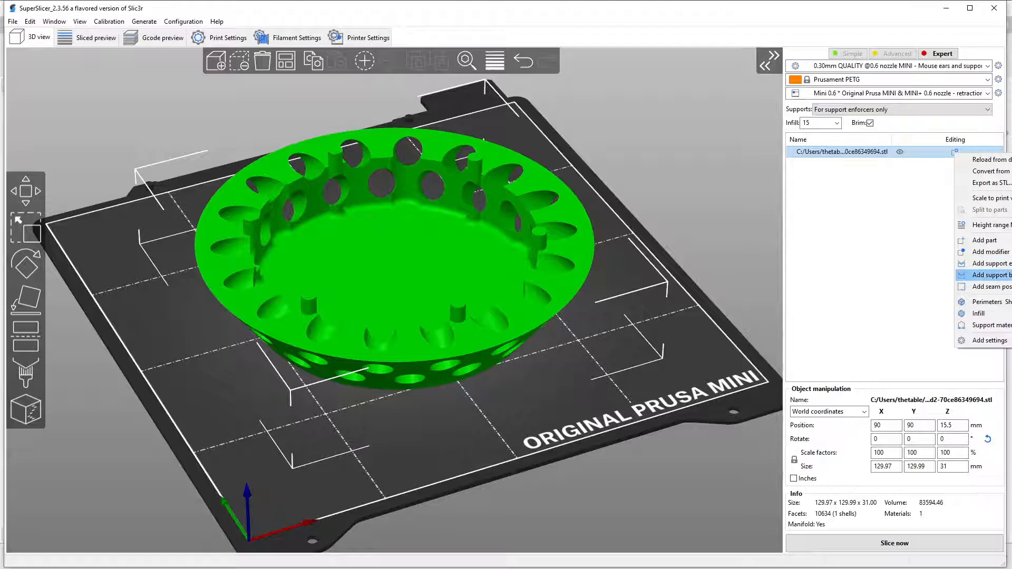
left_click(990, 225)
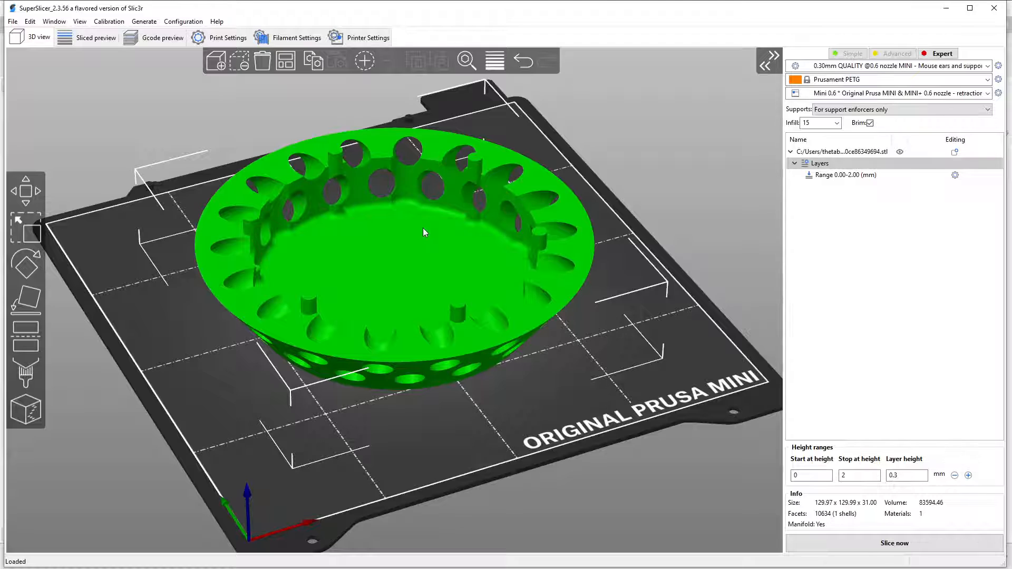
Set the new height range to stop at 5.1 mm, trying 5 mm first, so it covers the drain cover's solid floor.
left_click(852, 177)
left_click(862, 474)
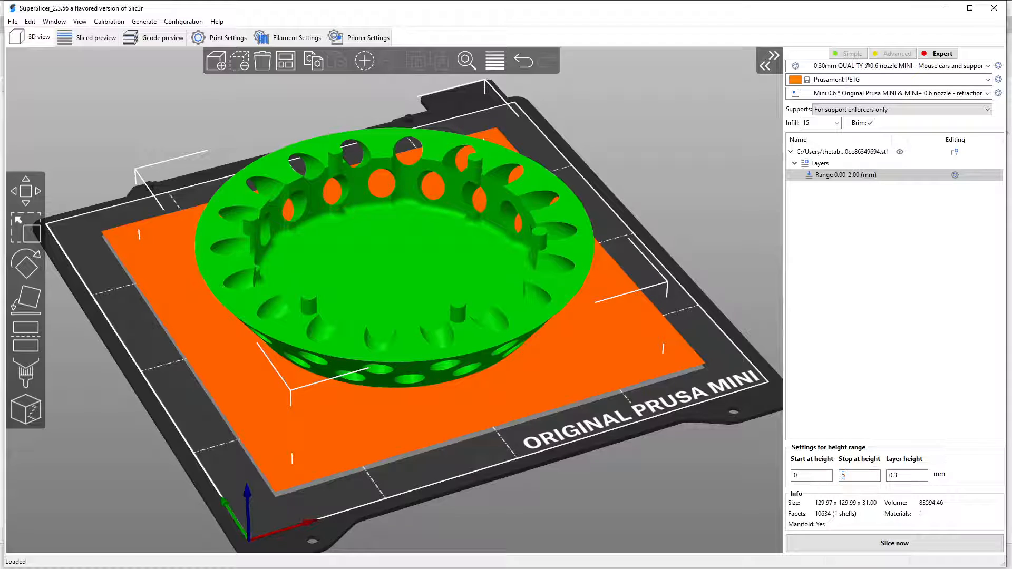
key("Return")
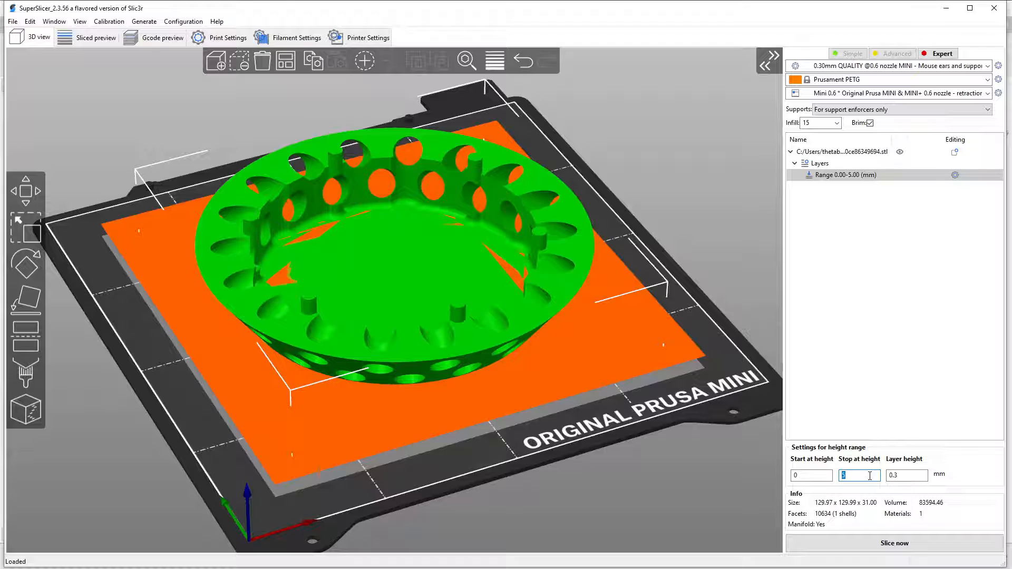
left_click(843, 475)
type(".1")
key("Return")
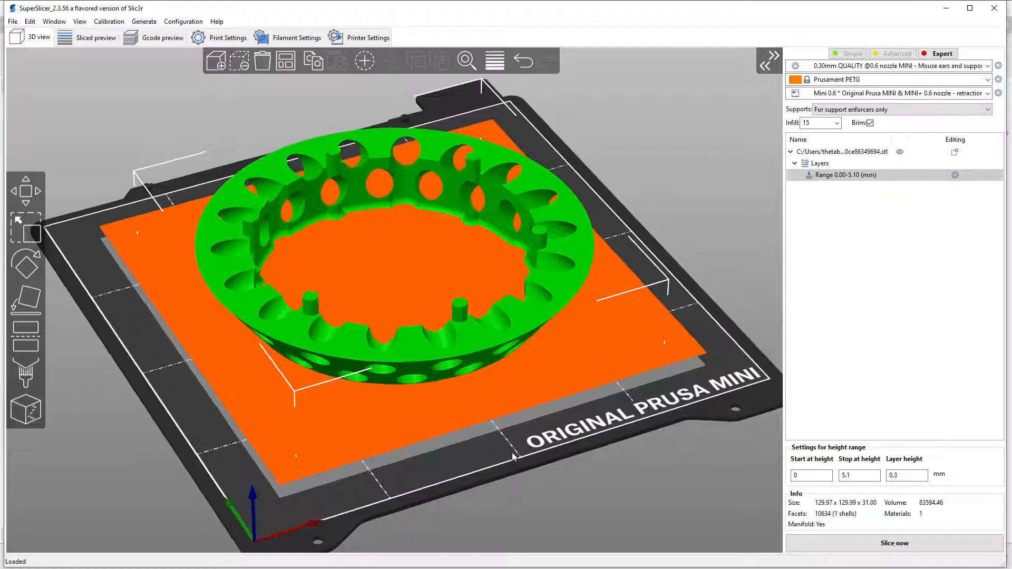
left_click_drag(511, 455, 500, 436)
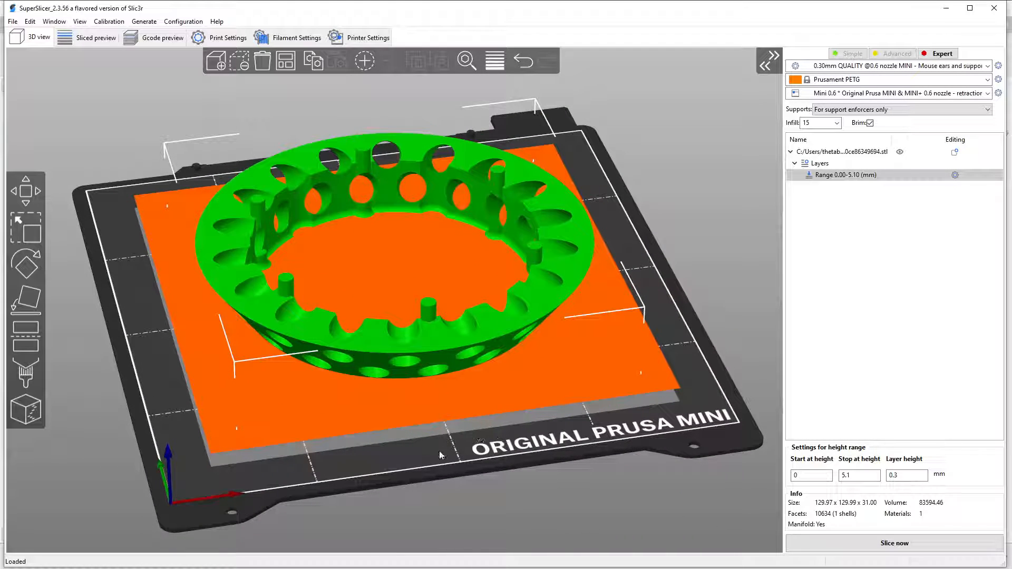
left_click_drag(440, 454, 417, 456)
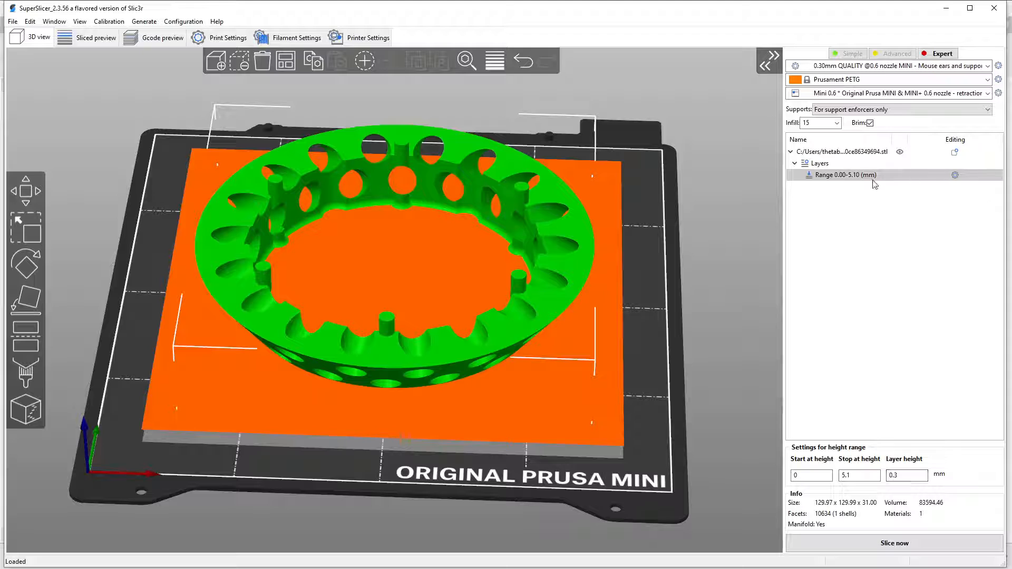
Add infill override settings to the drain cover's 0 to 5.1 mm height range.
left_click(956, 176)
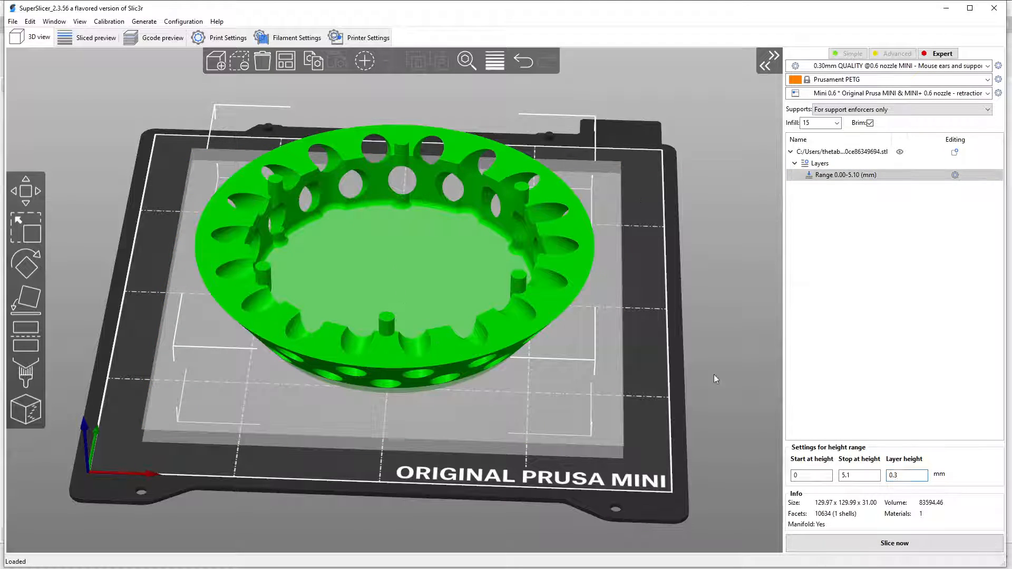
left_click(956, 175)
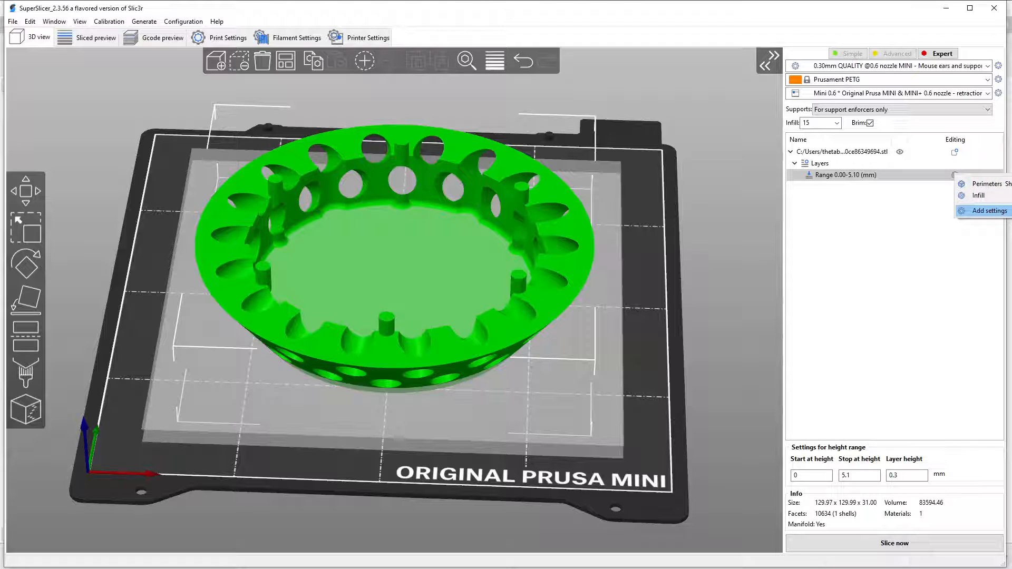
left_click(1006, 197)
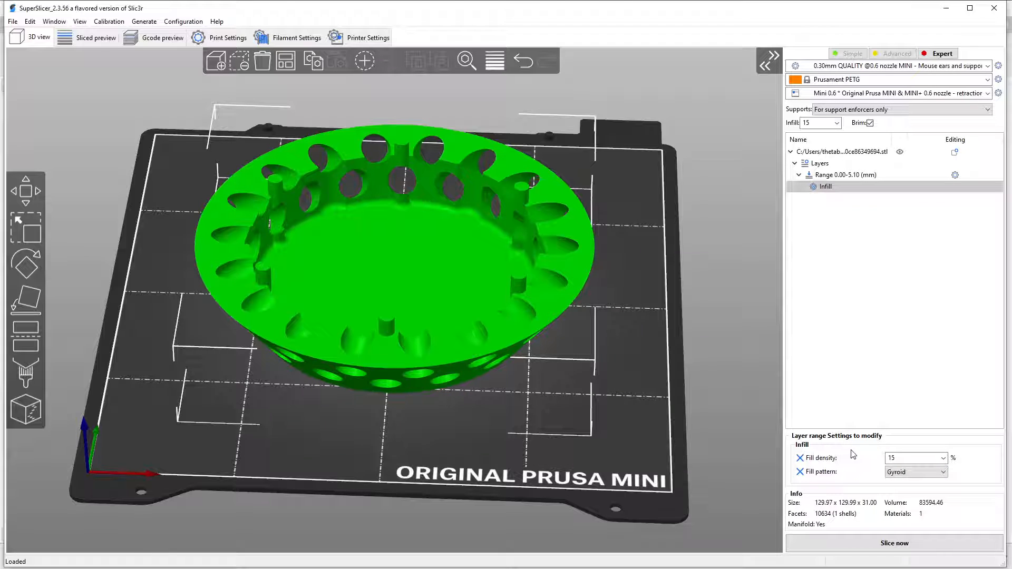
Set the height range's fill density to 13% and fill pattern to Honeycomb, and slice the model.
left_click(942, 457)
left_click(913, 468)
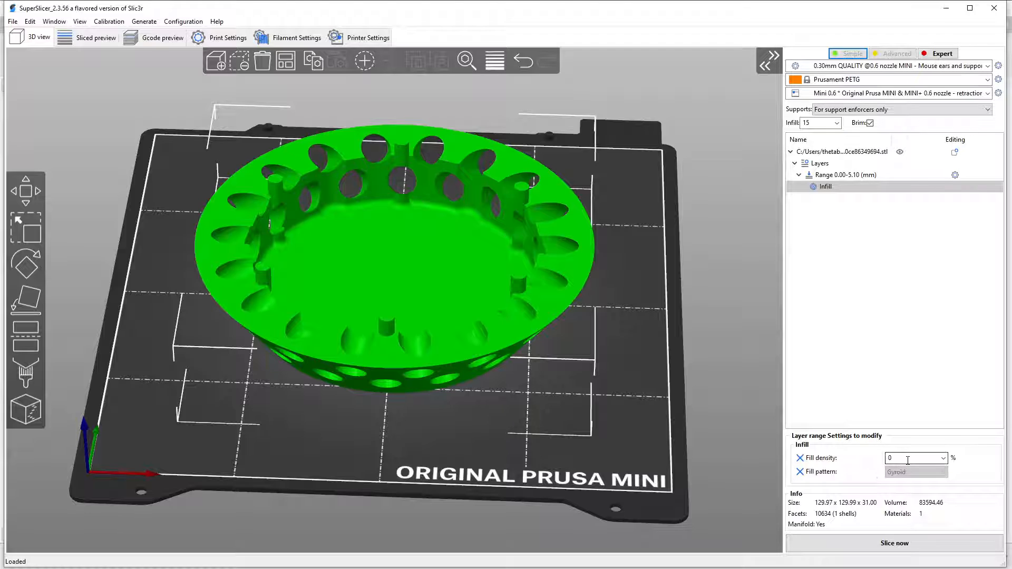
left_click(943, 458)
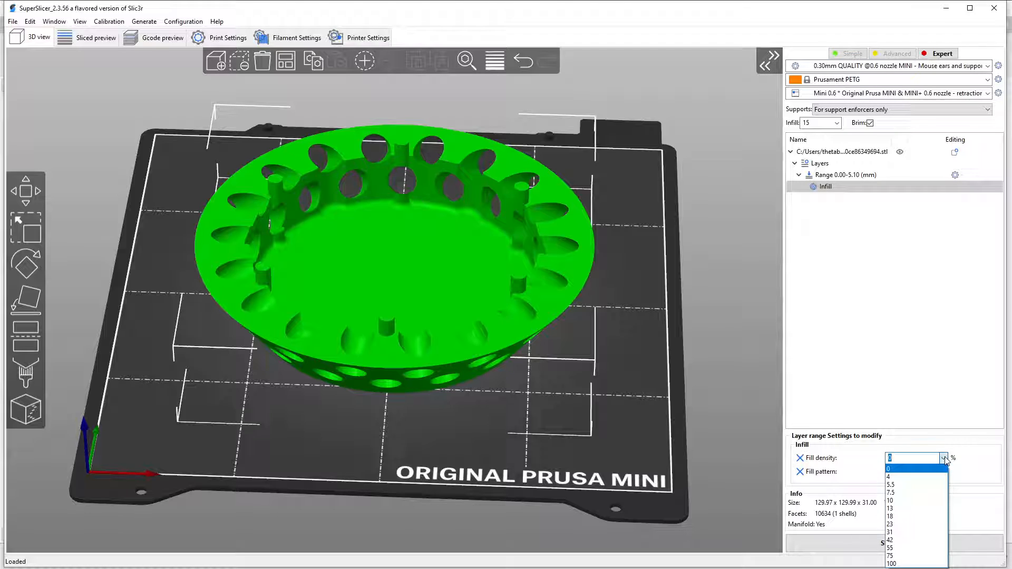
left_click(891, 508)
left_click(919, 472)
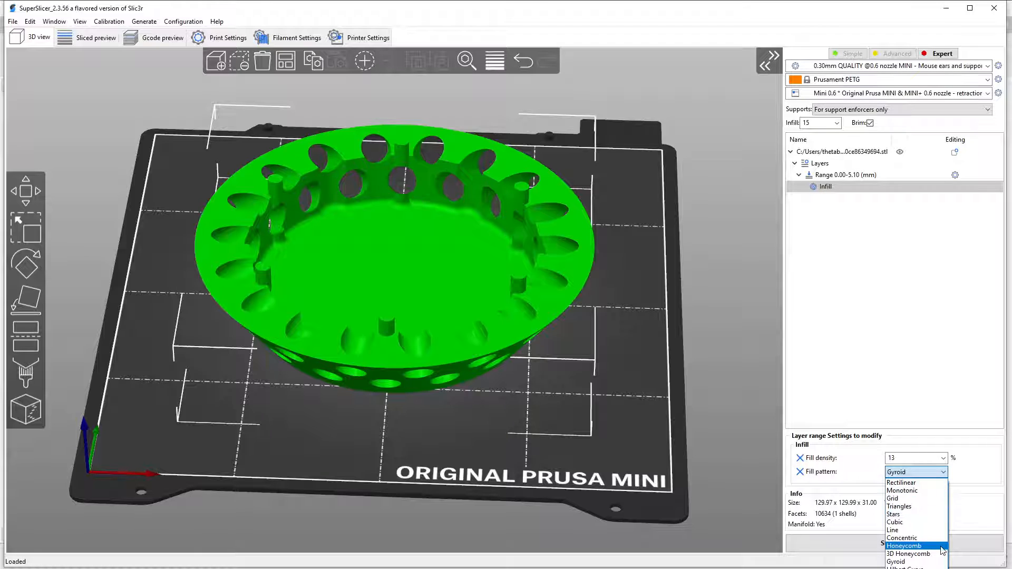
left_click(918, 546)
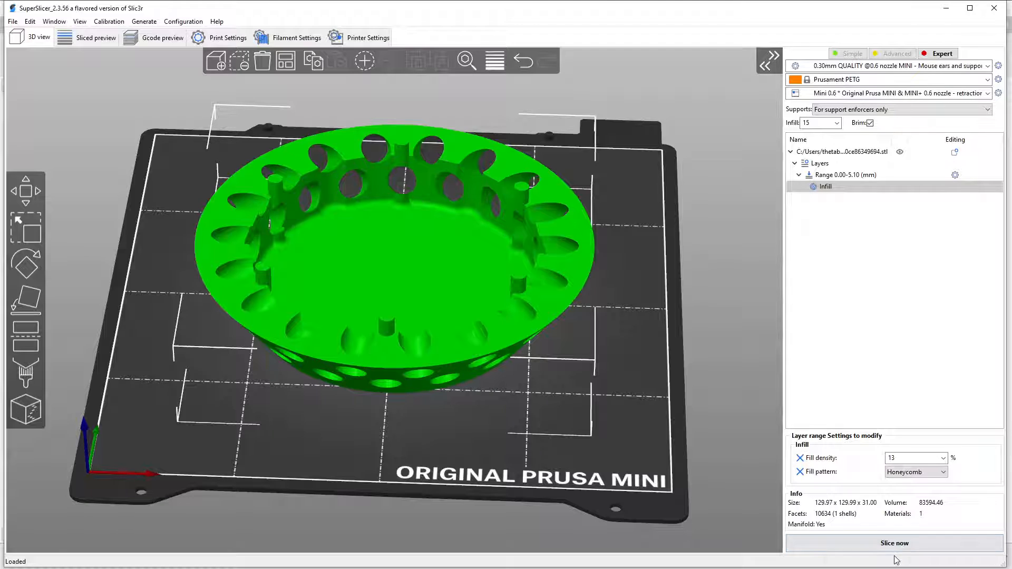
left_click(917, 551)
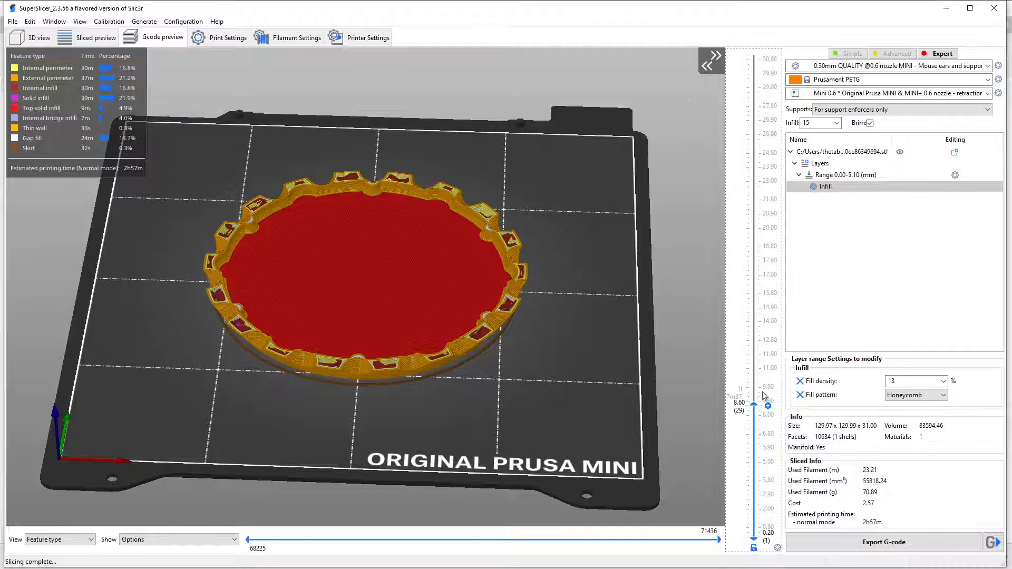
Examine the sliced layers through the perforated wall, the honeycomb floor and the full height with the pegs.
left_click_drag(755, 407, 755, 182)
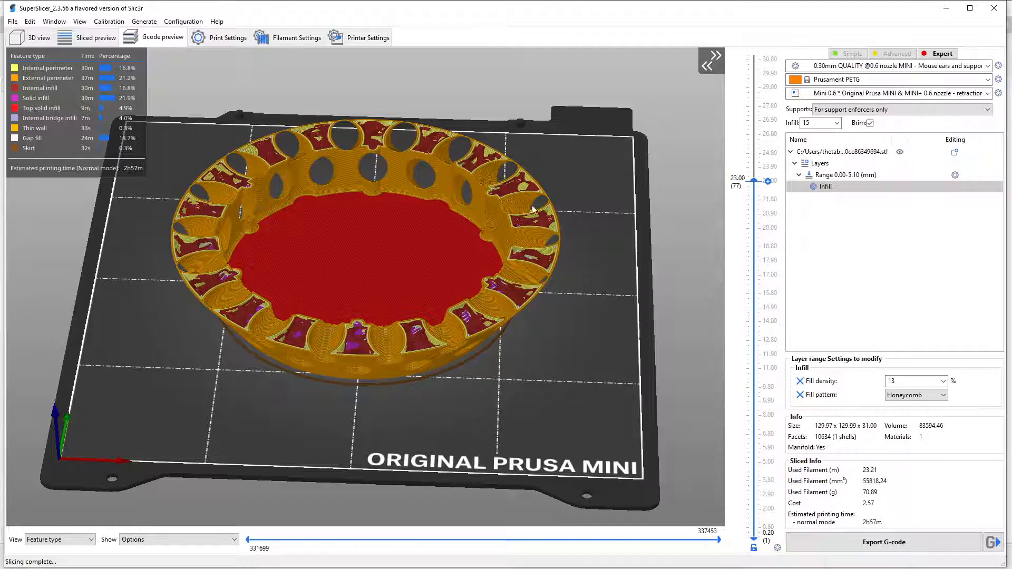
scroll(528, 298, "up", 5)
scroll(529, 298, "up", 4)
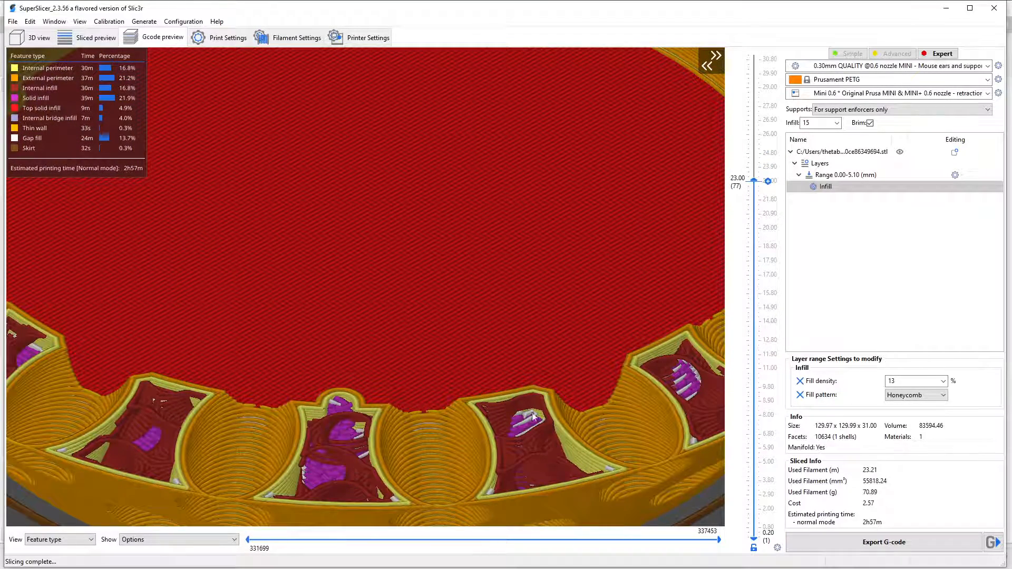
right_click_drag(532, 413, 478, 316)
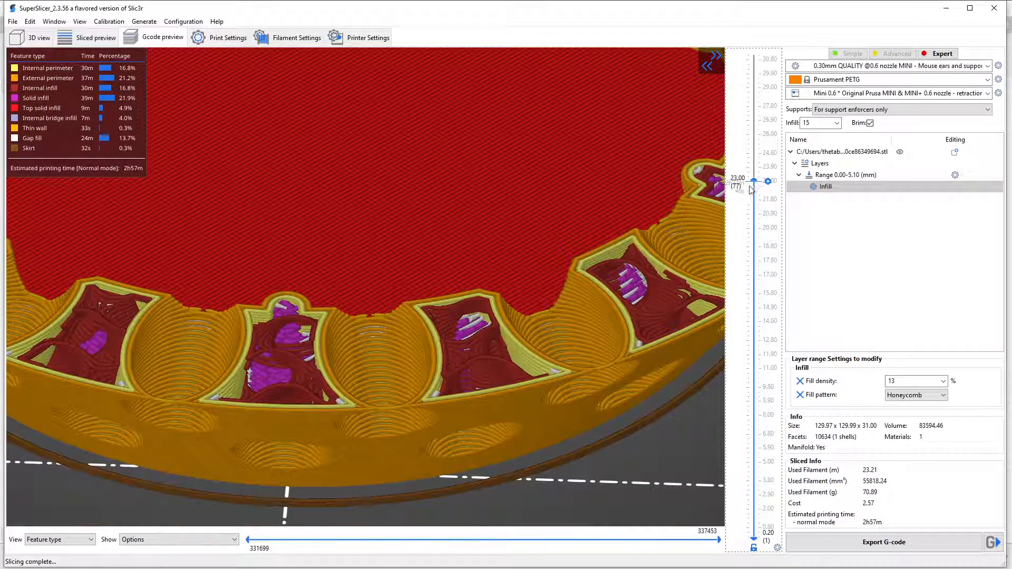
left_click_drag(755, 181, 766, 496)
scroll(644, 422, "down", 10)
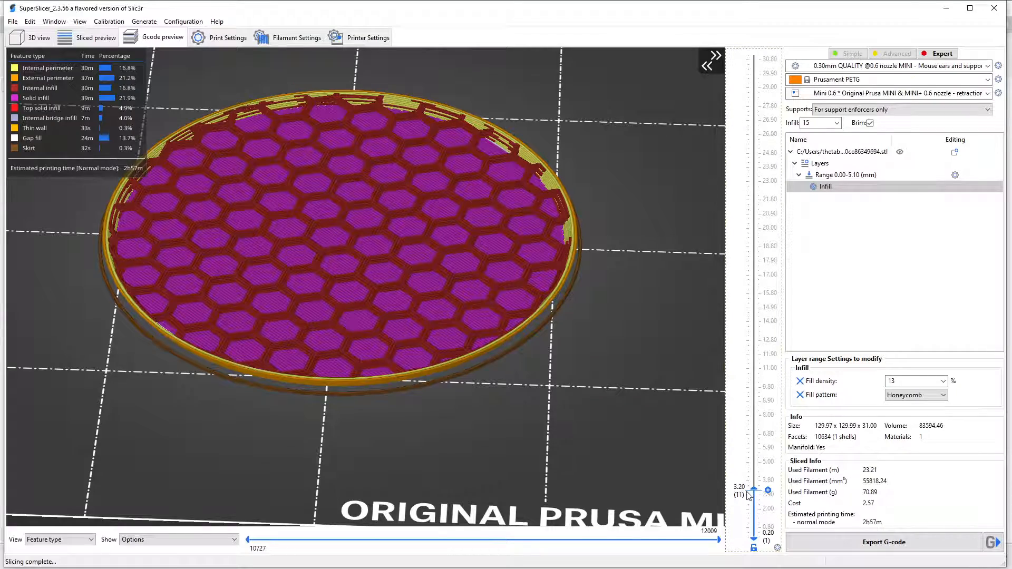
left_click_drag(759, 498, 758, 4)
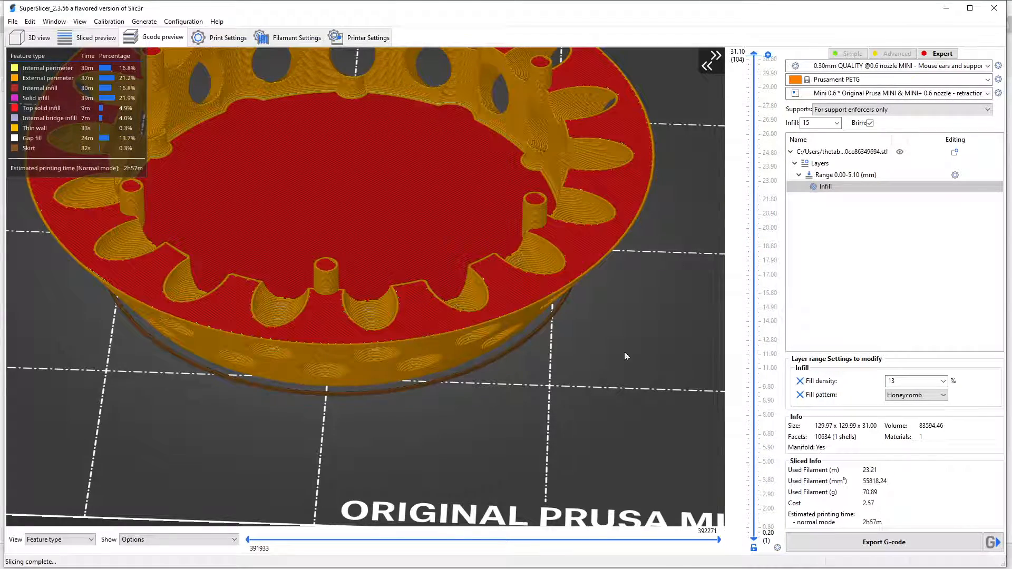
scroll(596, 383, "up", 5)
scroll(596, 385, "down", 9)
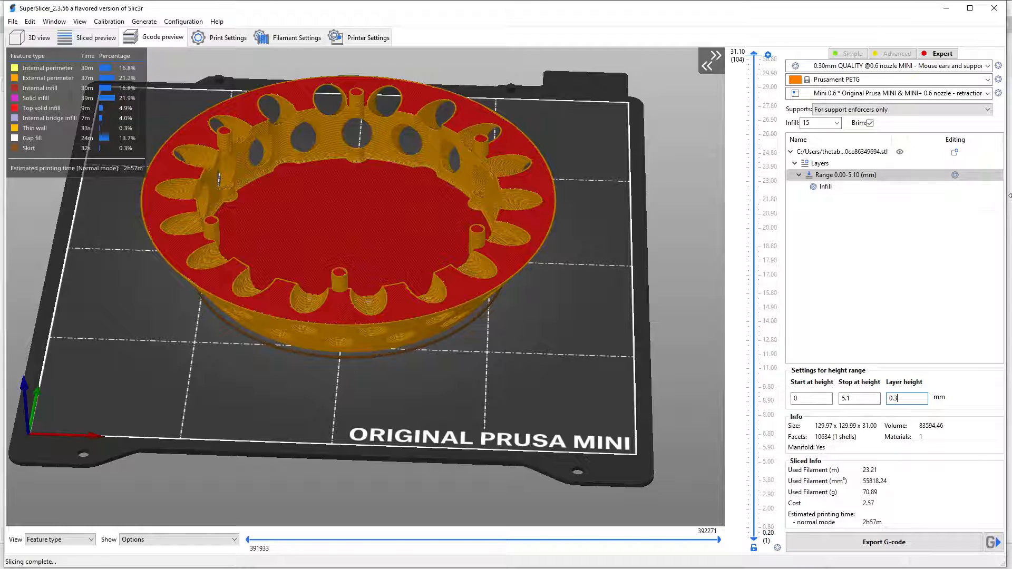
Add perimeter and shell overrides to the 0 to 5.1 mm height range, with bottom and top solid layers both set to 0.
left_click(954, 177)
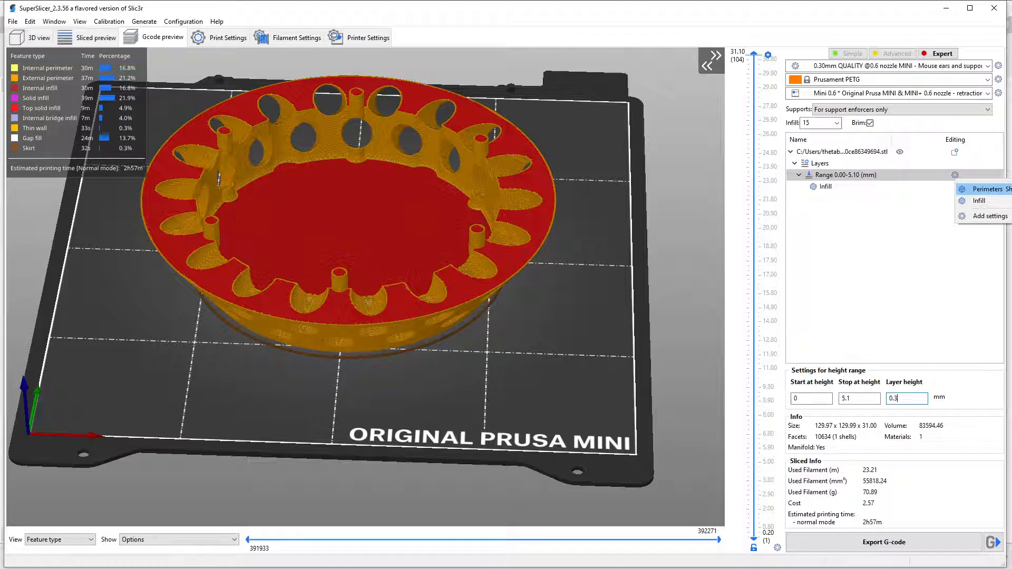
left_click(986, 189)
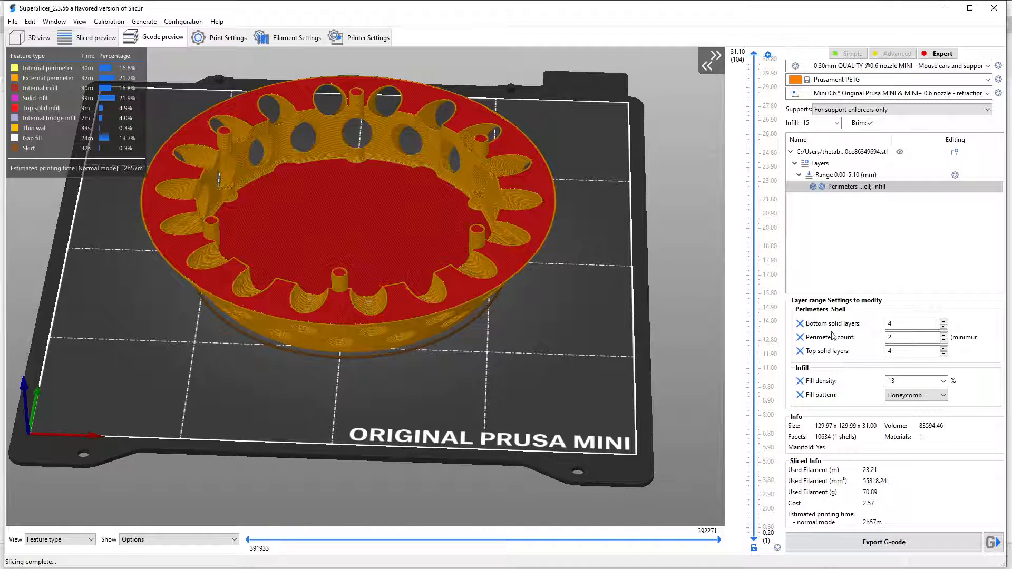
left_click(921, 323)
double_click(921, 323)
type("0")
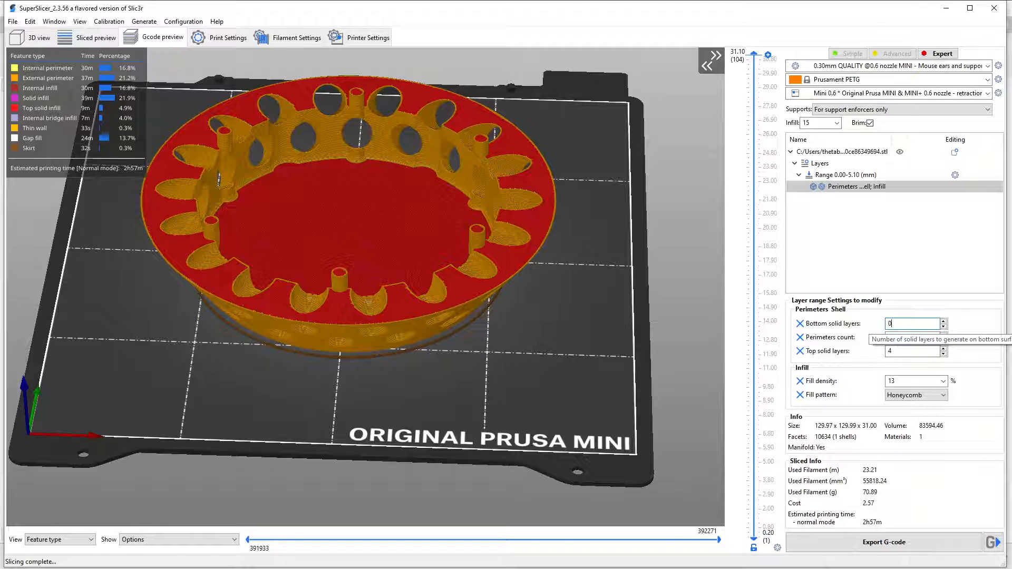
left_click(908, 352)
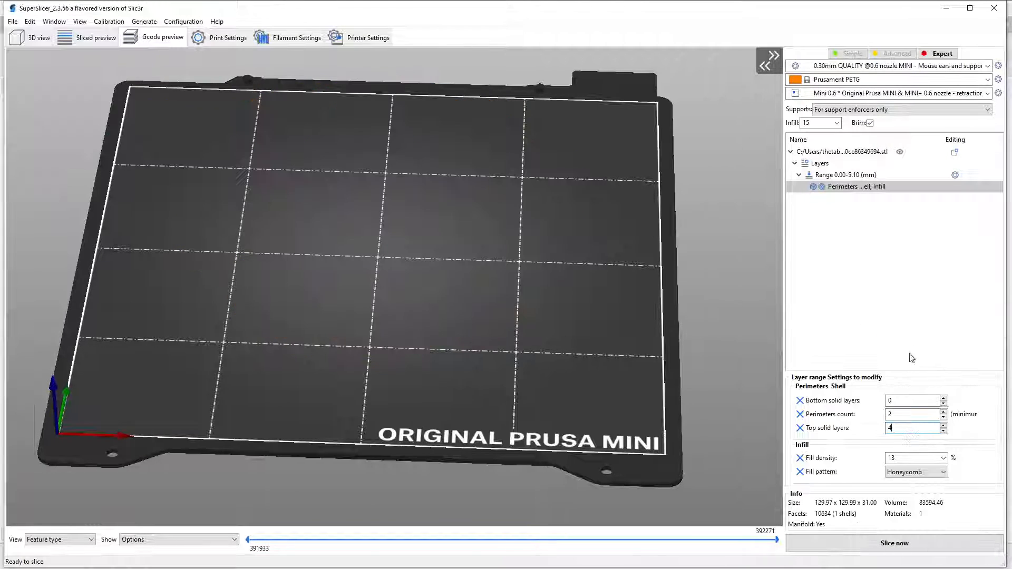
left_click_drag(907, 428, 863, 428)
left_click(902, 414)
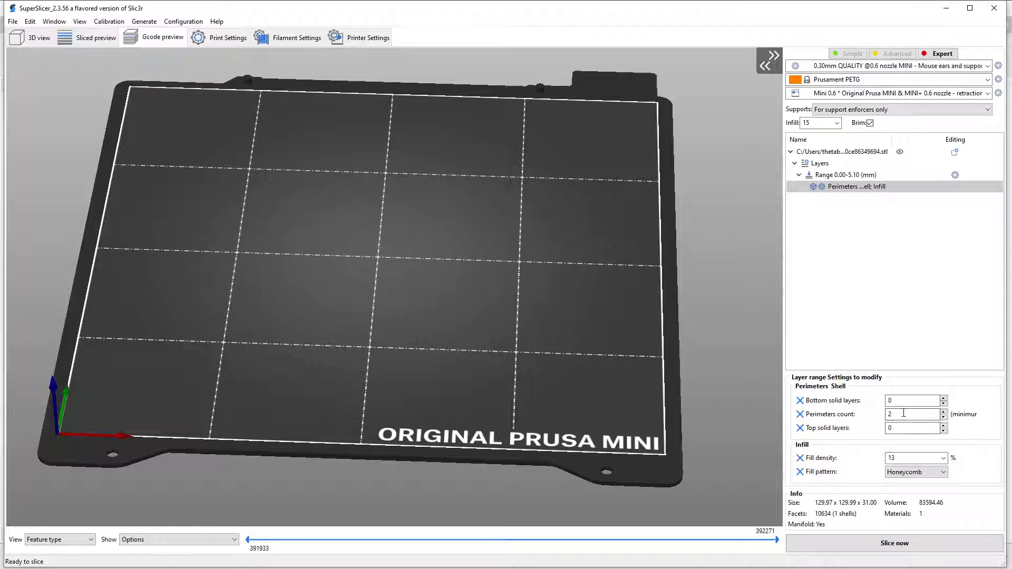
Slice the model with the shell overrides and examine the drain cover's honeycomb floor from below and above.
left_click(911, 547)
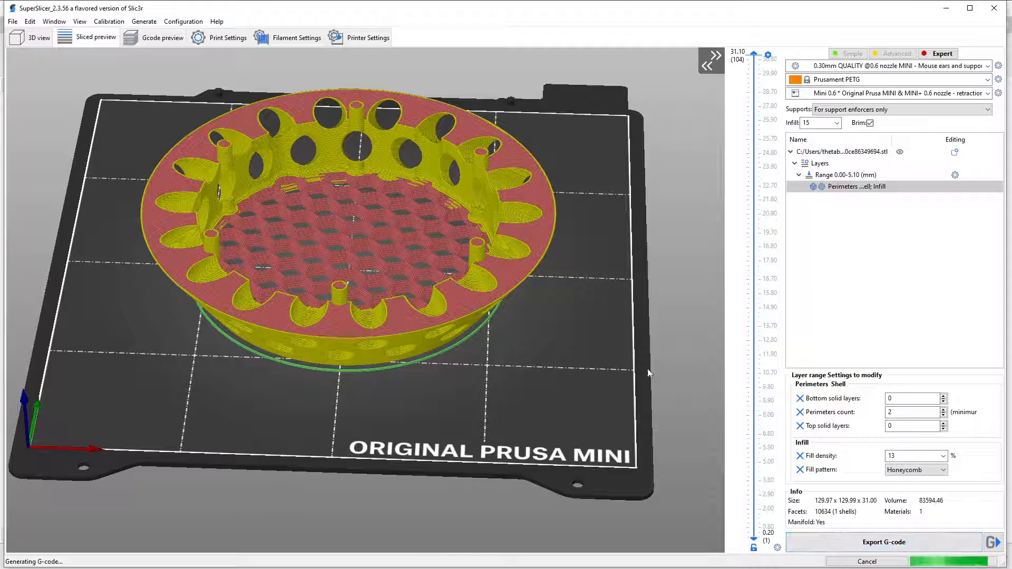
left_click_drag(453, 401, 472, 449)
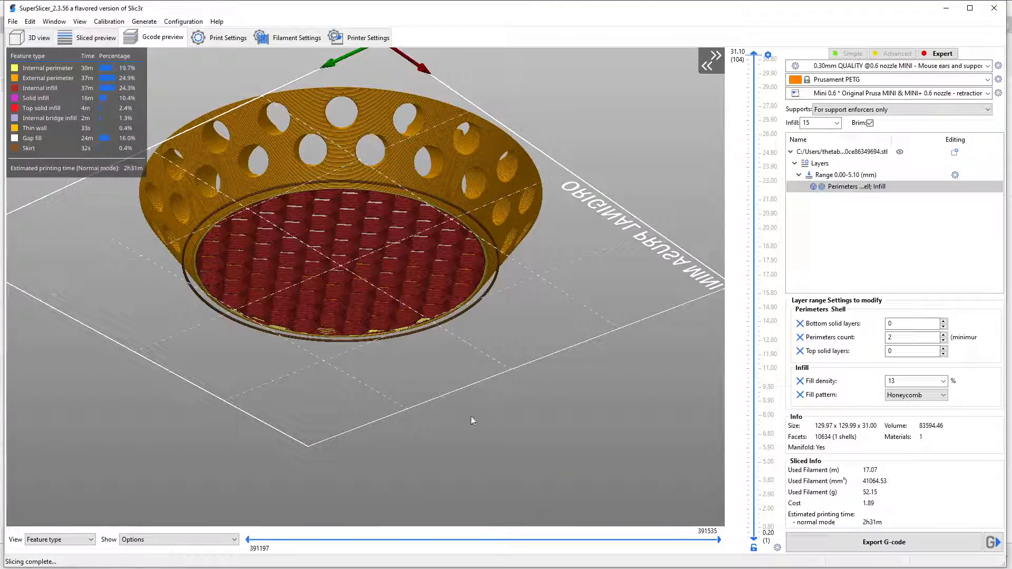
left_click_drag(354, 406, 408, 478)
left_click_drag(581, 416, 440, 318)
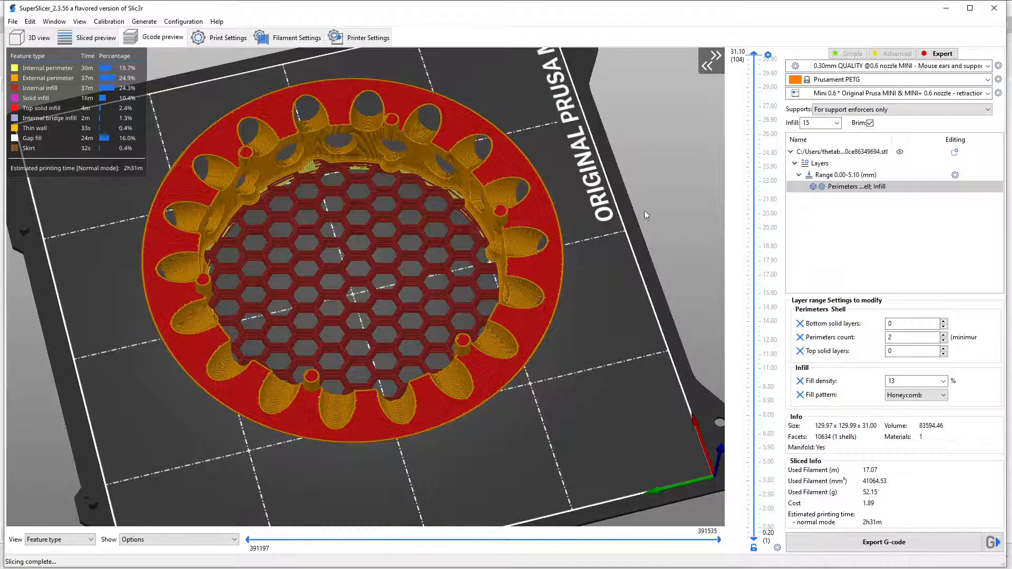
left_click_drag(604, 375, 587, 406)
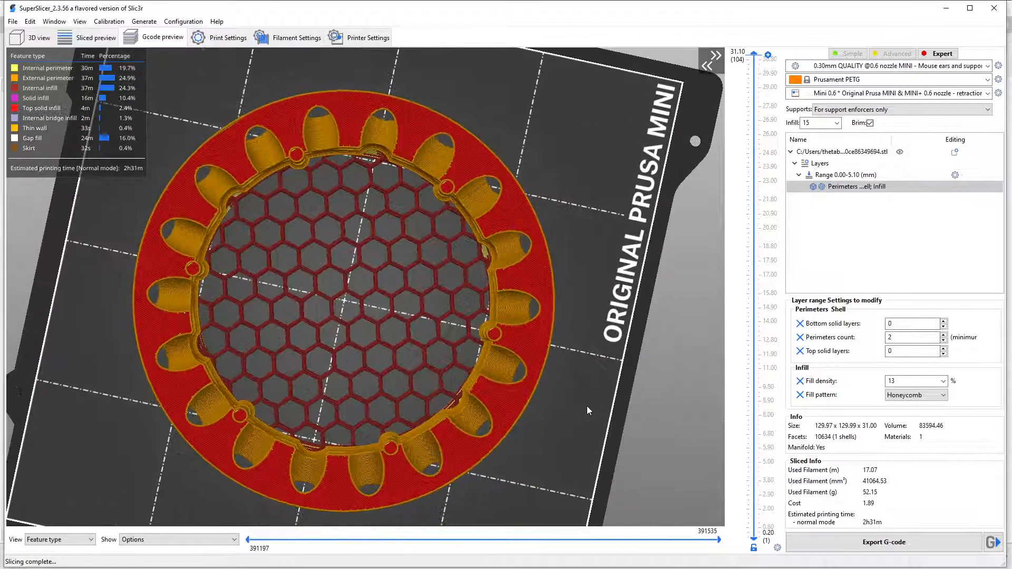
left_click_drag(464, 501, 465, 352)
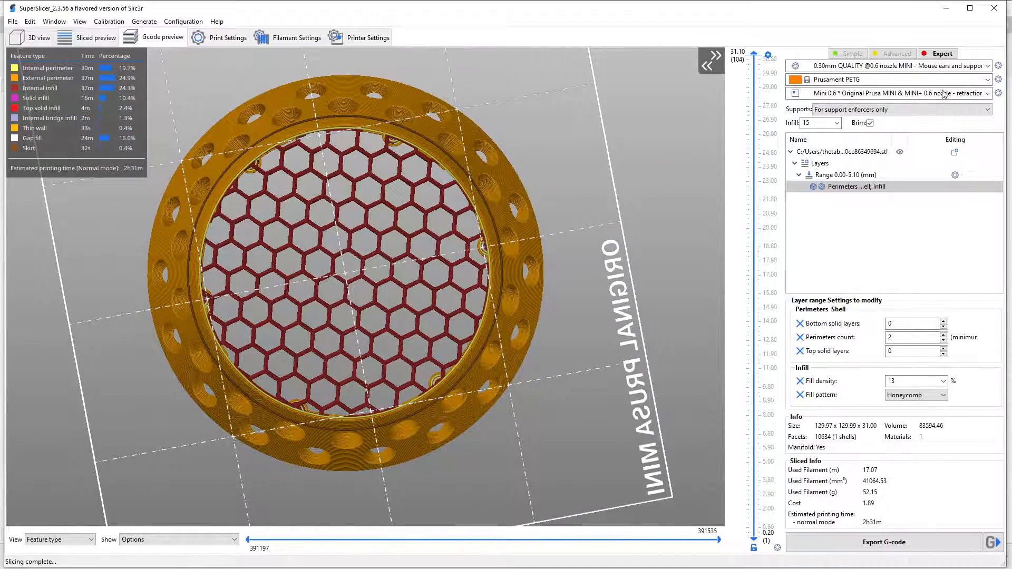
Set the height range's fill density to 23% and slice the model again.
left_click(837, 124)
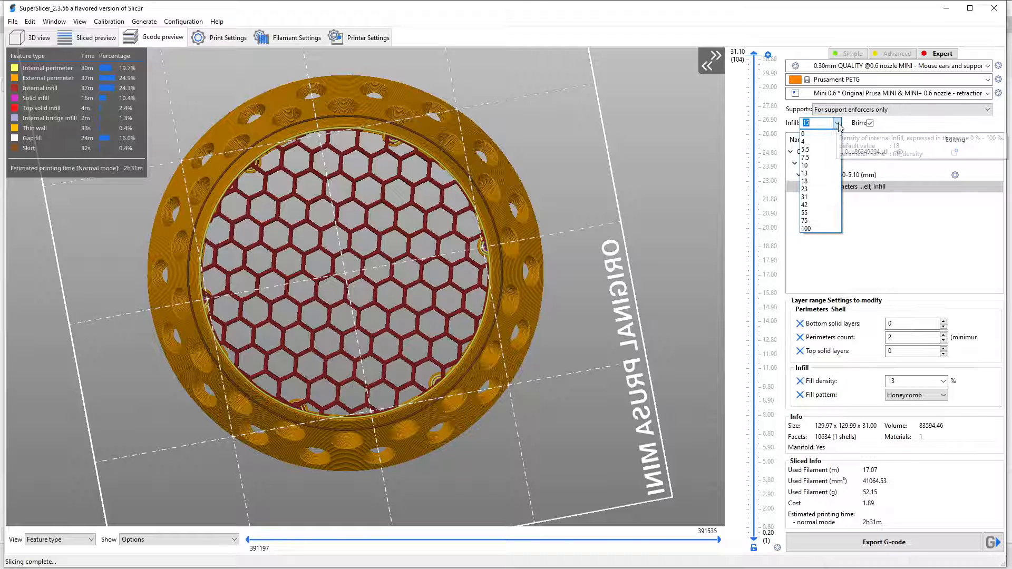
left_click(837, 125)
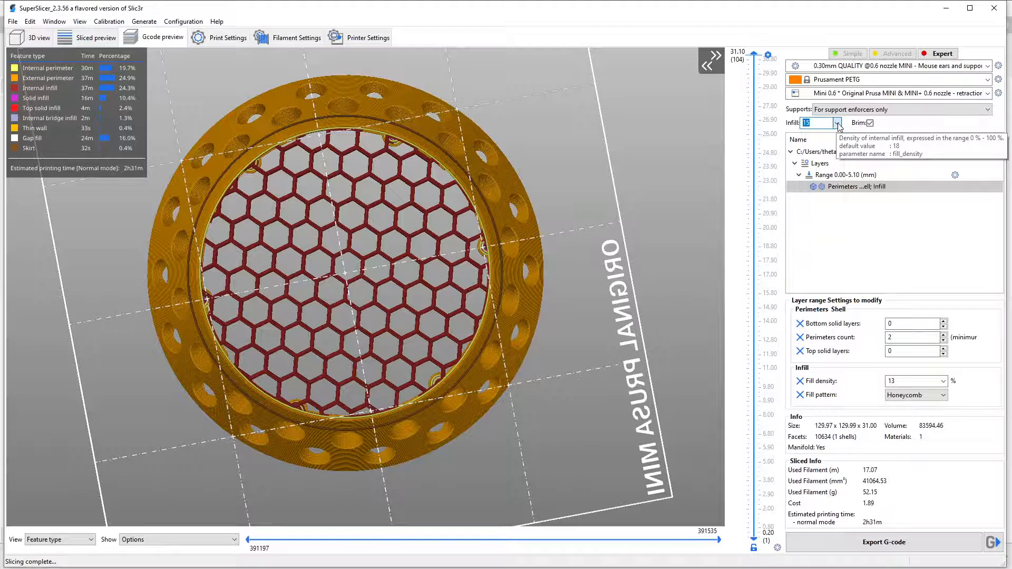
left_click(943, 381)
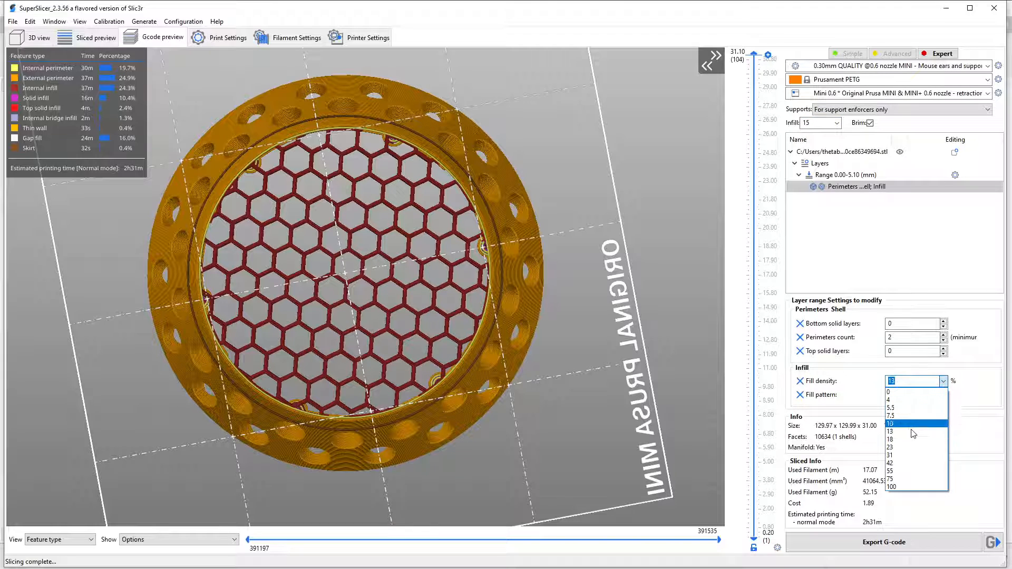
left_click(912, 455)
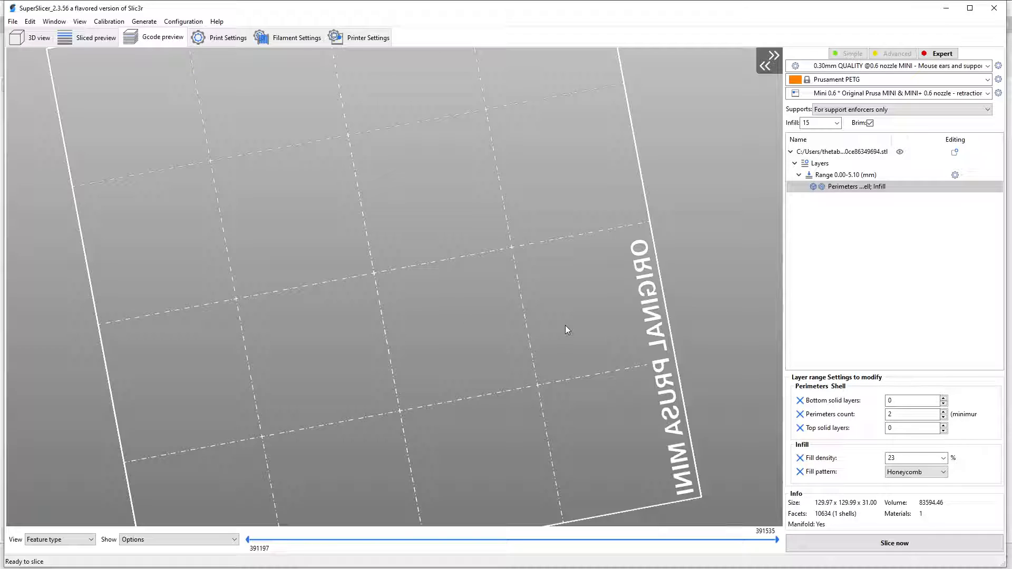
left_click(869, 542)
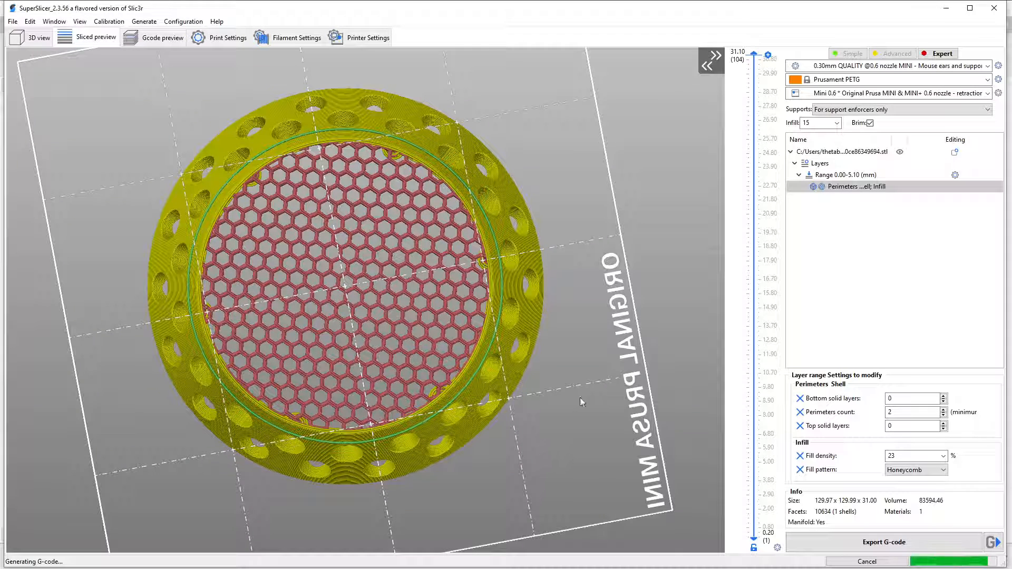
Examine the denser honeycomb floor from several angles and compare it with the photo of the printed drain cover.
left_click_drag(579, 398, 633, 491)
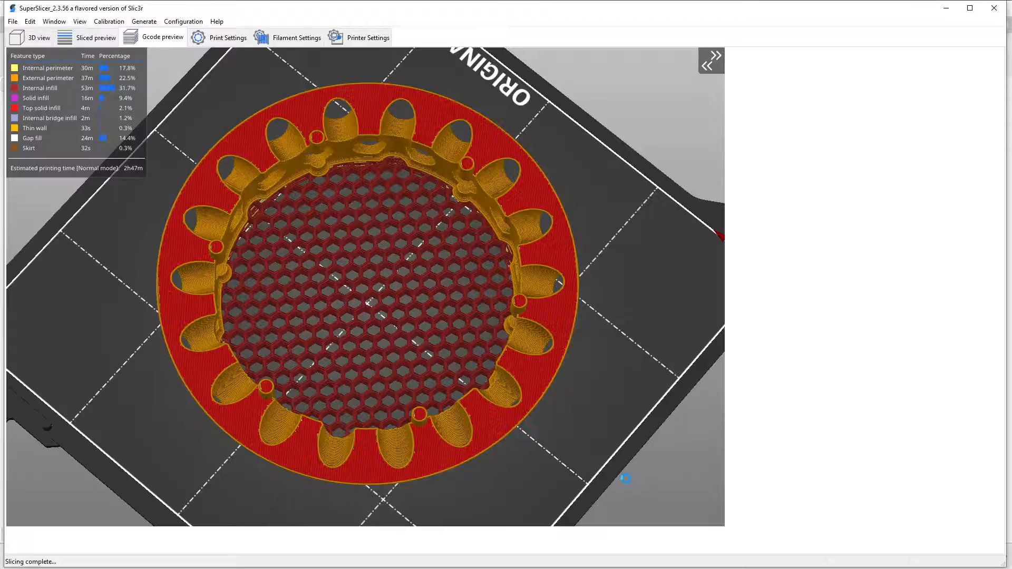
left_click_drag(489, 490, 624, 505)
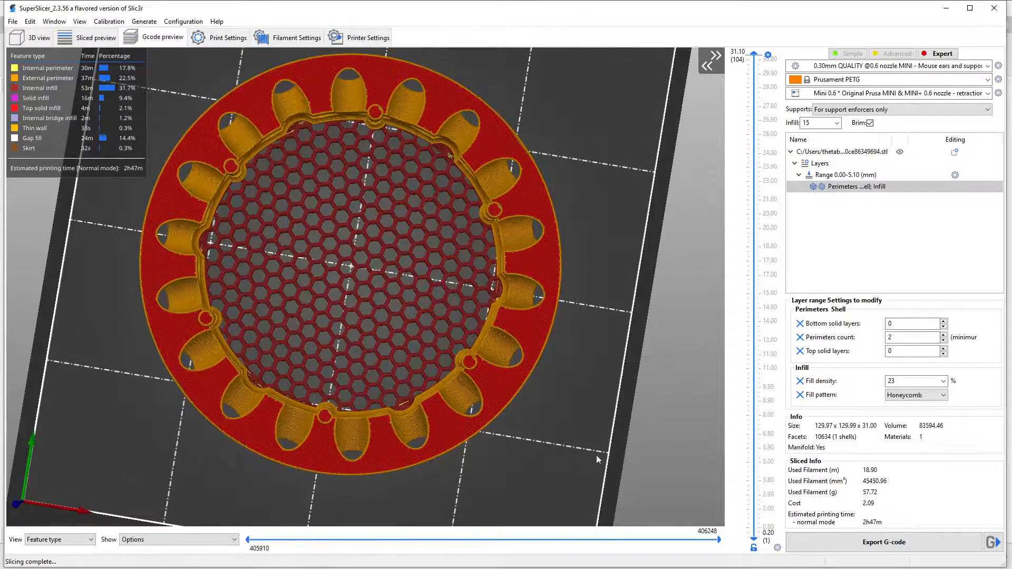
left_click_drag(517, 465, 547, 436)
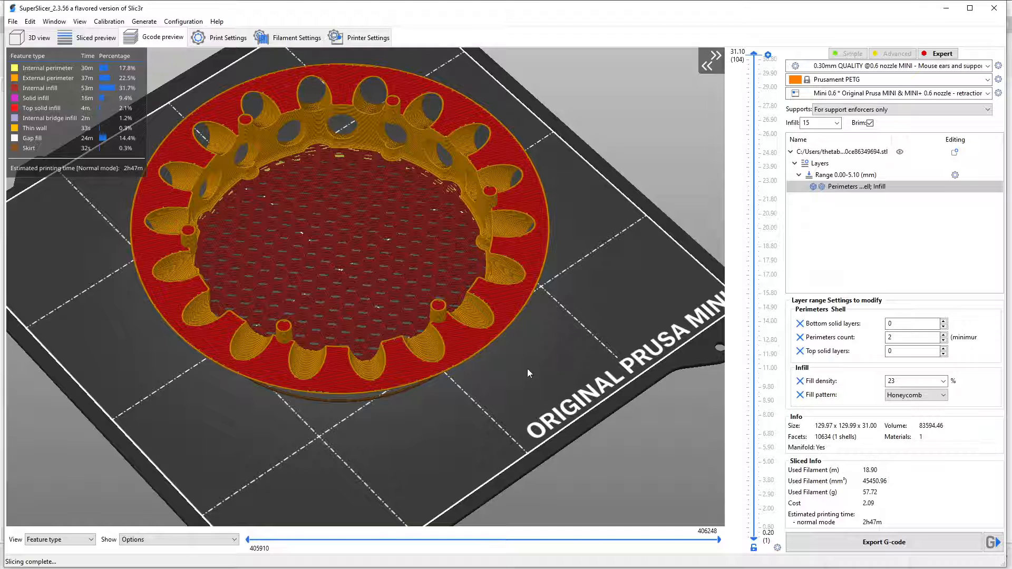
left_click_drag(477, 440, 532, 442)
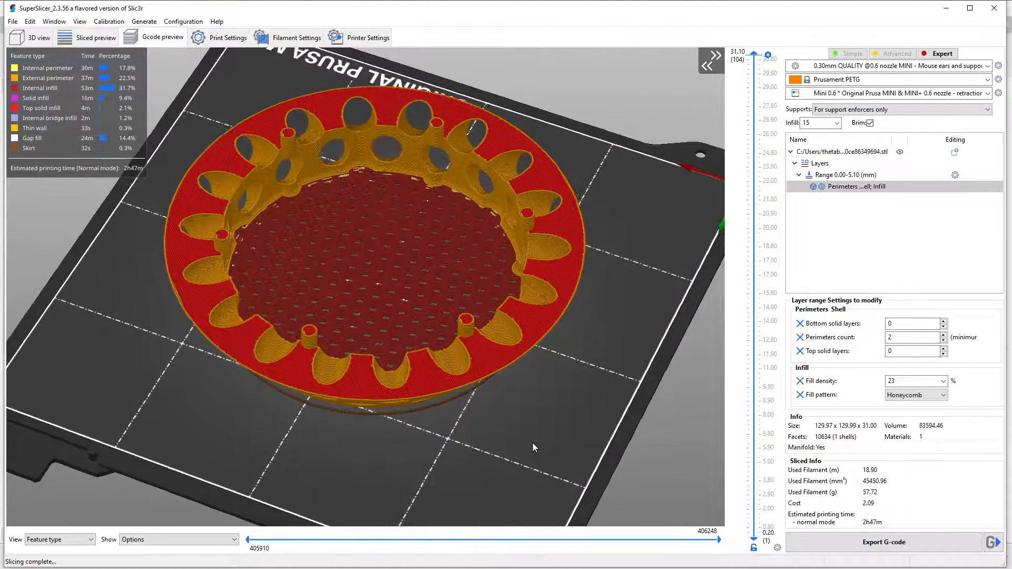
mouse_move(595, 293)
left_mouse_down()
mouse_move(621, 269)
mouse_move(603, 308)
left_mouse_up()
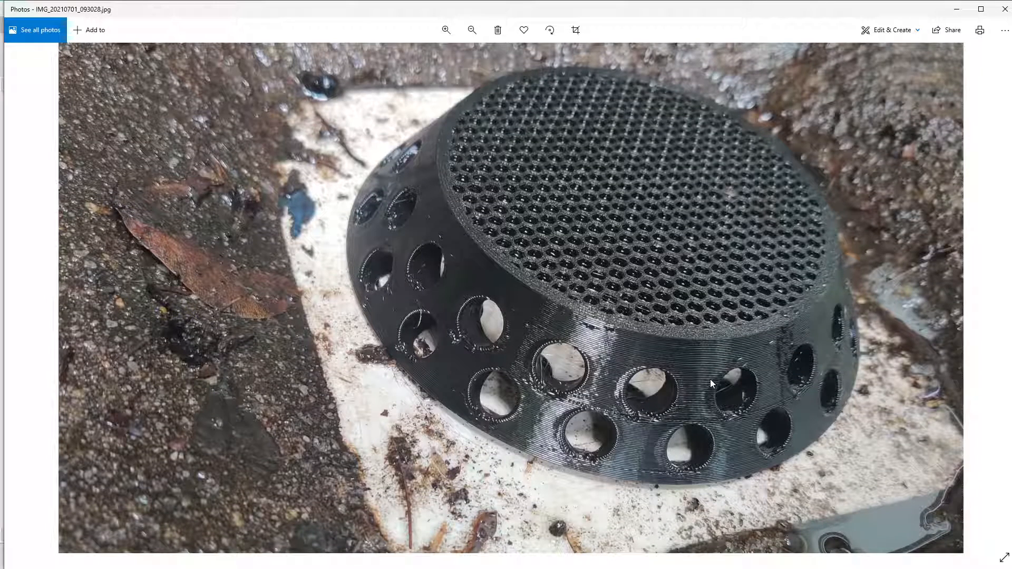
left_click(957, 11)
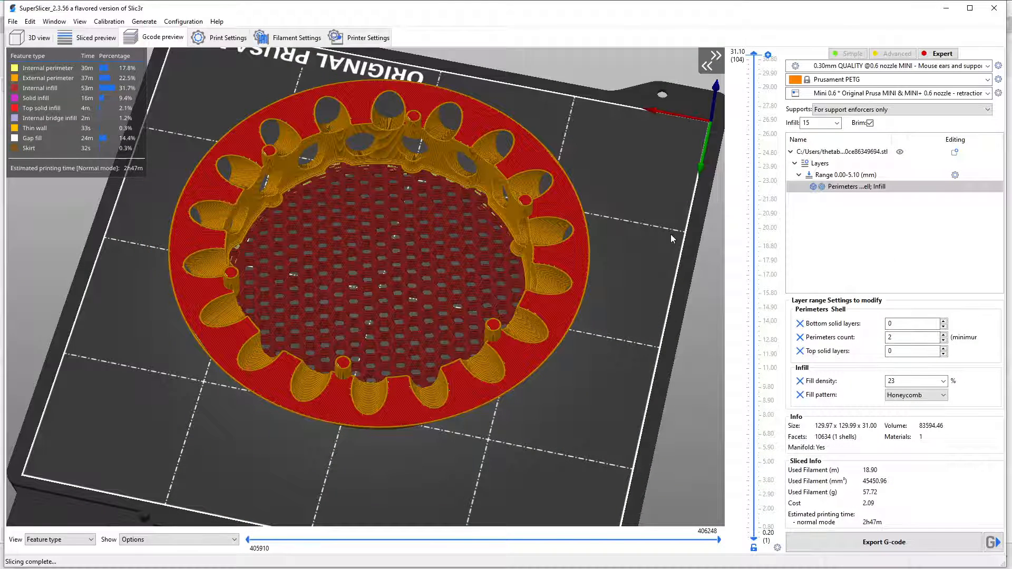